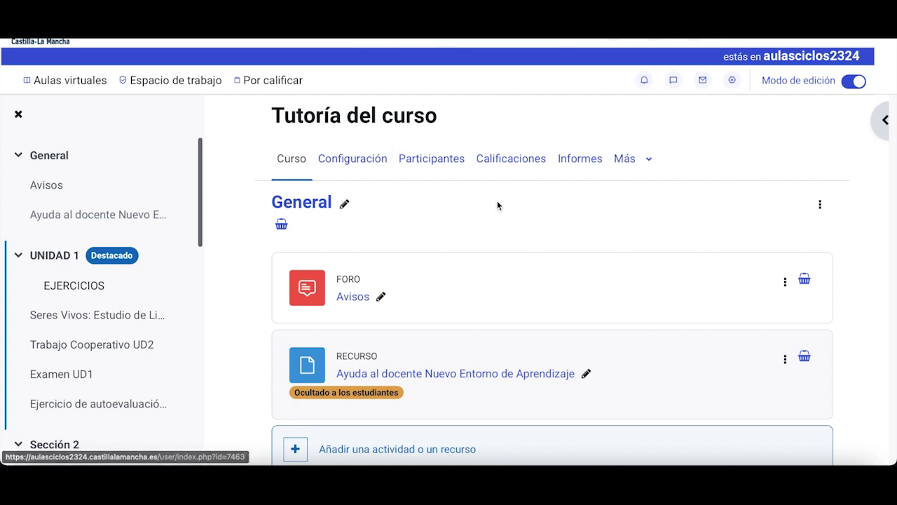
Open the course's question bank and switch it from the questions to the question categories.
{"action": "left_click", "coordinate": [646, 164]}
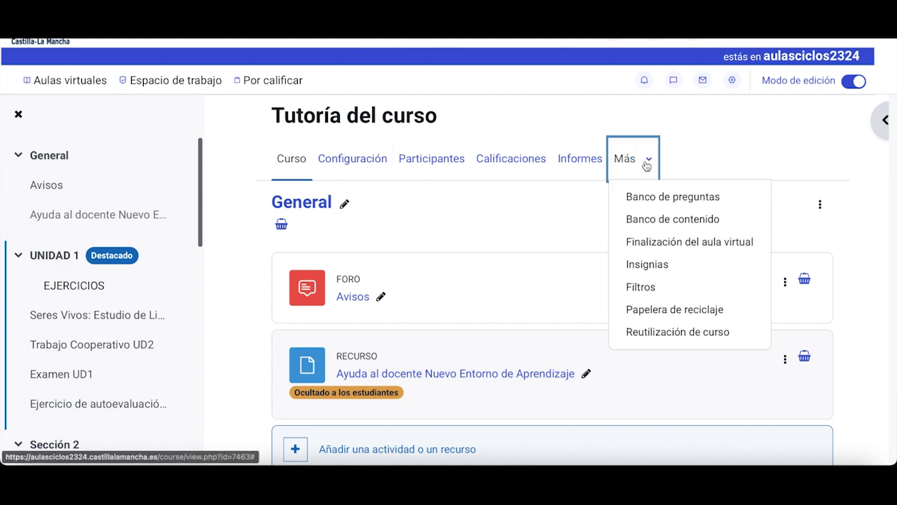
{"action": "left_click", "coordinate": [647, 201]}
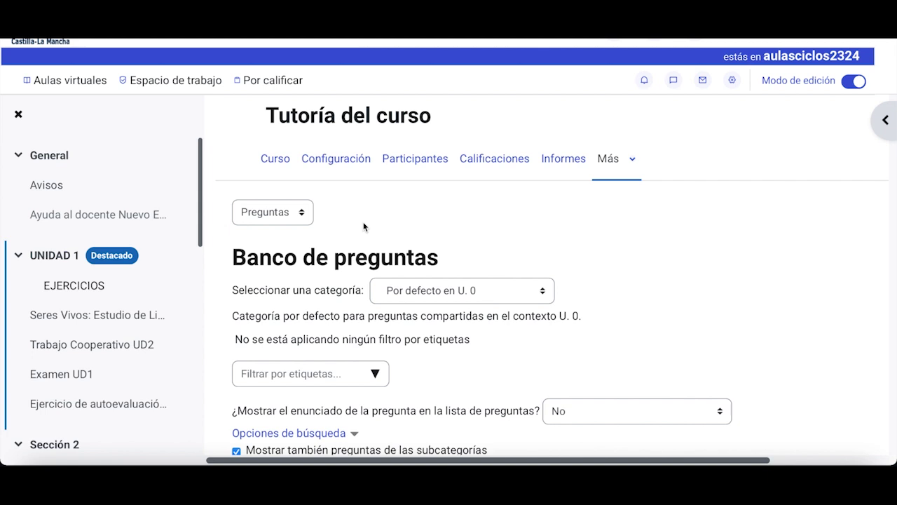
{"action": "left_click", "coordinate": [302, 213]}
{"action": "left_click", "coordinate": [398, 218]}
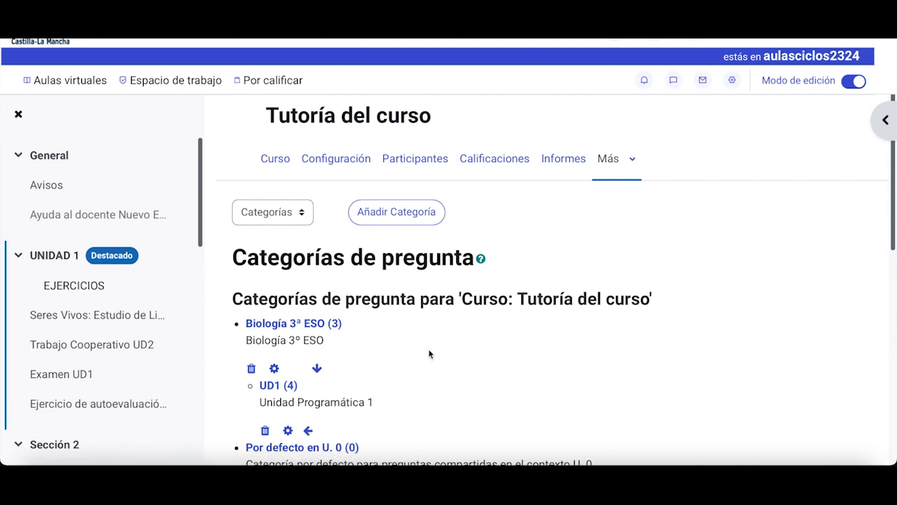
Look over the course's question categories and open the UD1 subcategory of Biología 3ª ESO.
{"action": "scroll", "coordinate": [429, 353], "scroll_direction": "down", "scroll_amount": 1}
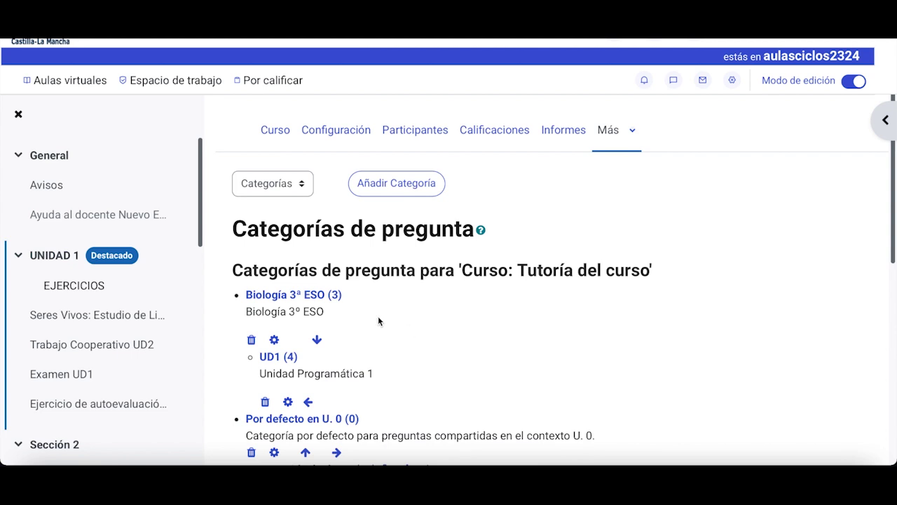
{"action": "scroll", "coordinate": [379, 321], "scroll_direction": "down", "scroll_amount": 1}
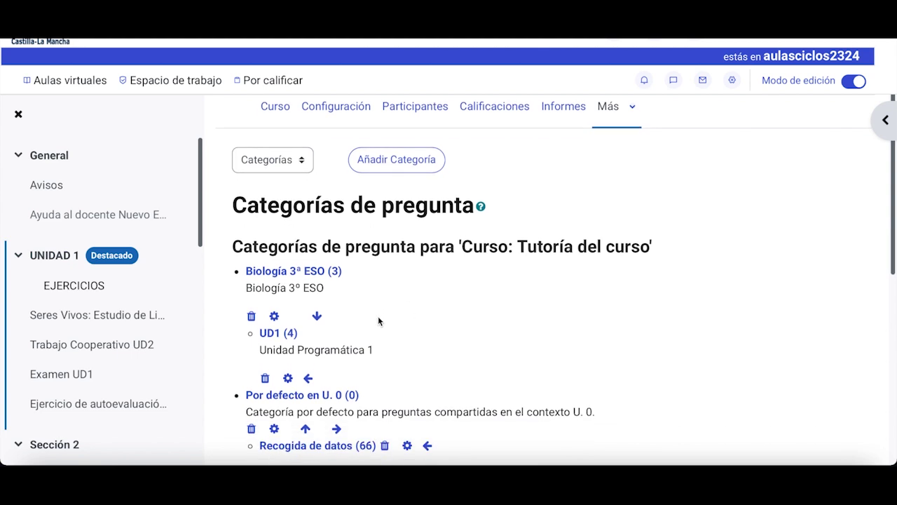
{"action": "scroll", "coordinate": [379, 321], "scroll_direction": "up", "scroll_amount": 2}
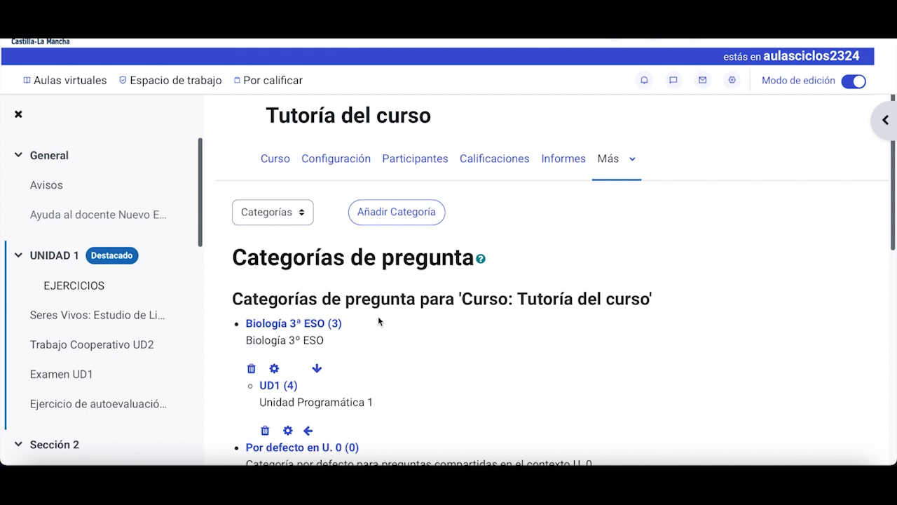
{"action": "scroll", "coordinate": [381, 352], "scroll_direction": "down", "scroll_amount": 1}
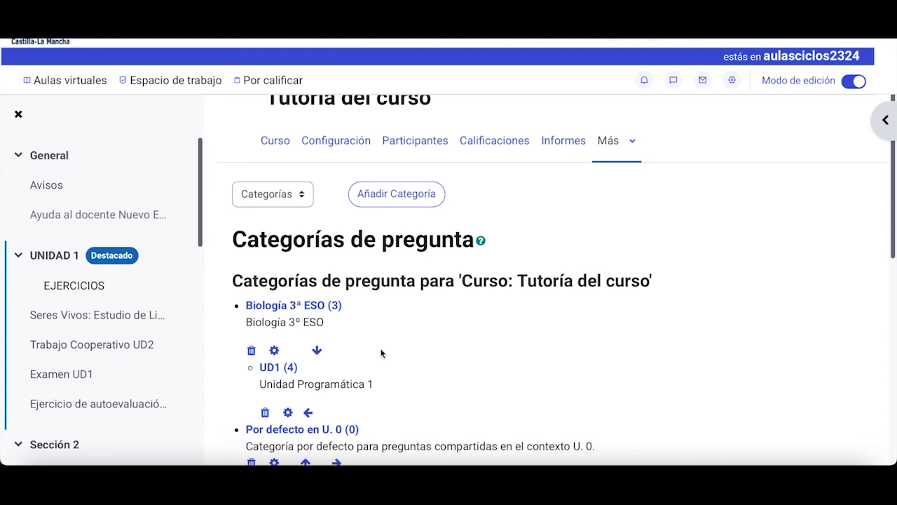
{"action": "scroll", "coordinate": [381, 352], "scroll_direction": "up", "scroll_amount": 1}
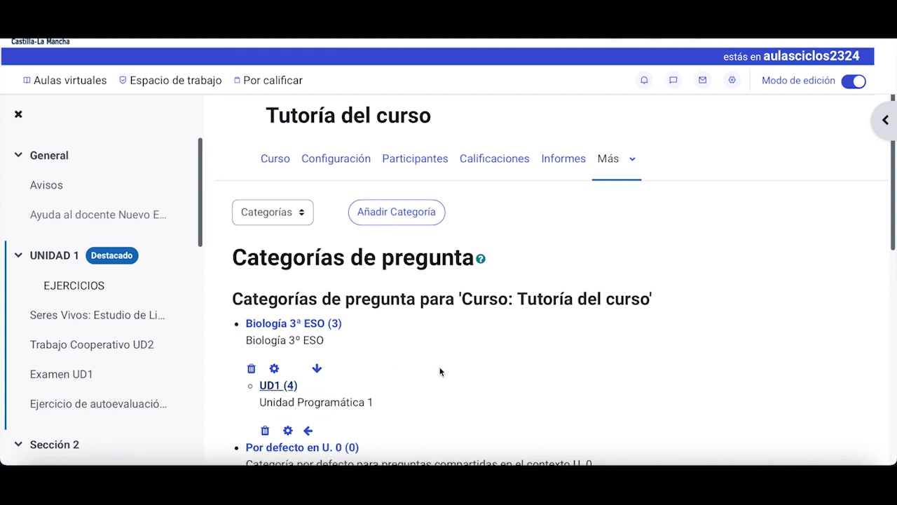
{"action": "scroll", "coordinate": [440, 372], "scroll_direction": "down", "scroll_amount": 1}
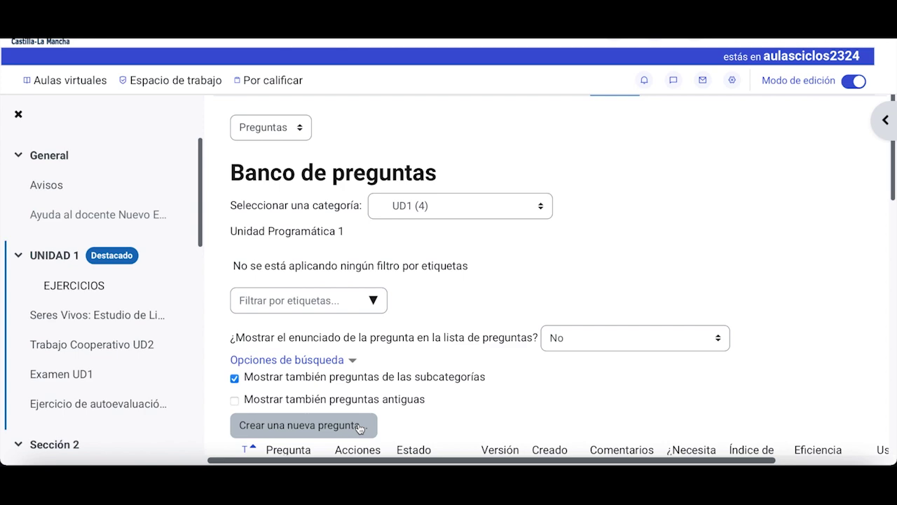
Create a new question in UD1 of the type "Arrastrar y soltar sobre una imagen".
{"action": "left_click", "coordinate": [359, 429]}
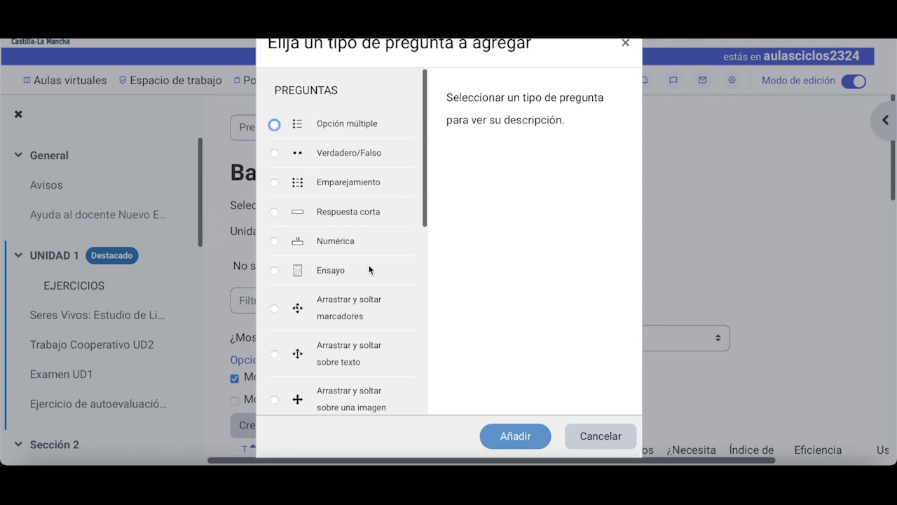
{"action": "scroll", "coordinate": [370, 269], "scroll_direction": "down", "scroll_amount": 1}
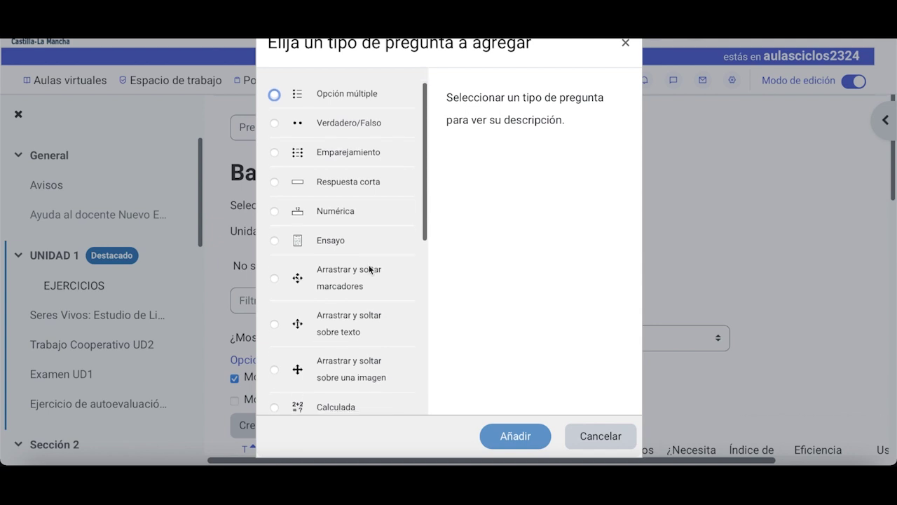
{"action": "scroll", "coordinate": [369, 270], "scroll_direction": "down", "scroll_amount": 12}
{"action": "scroll", "coordinate": [370, 270], "scroll_direction": "up", "scroll_amount": 13}
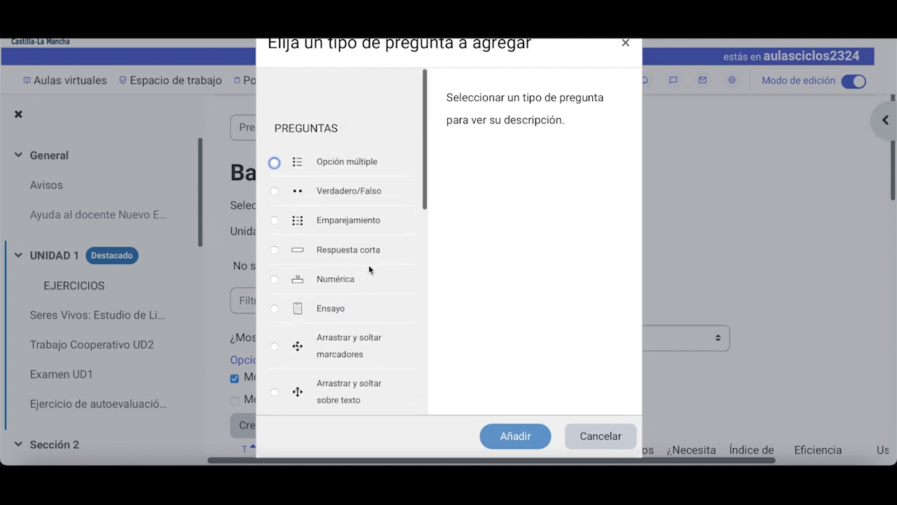
{"action": "scroll", "coordinate": [369, 270], "scroll_direction": "down", "scroll_amount": 1}
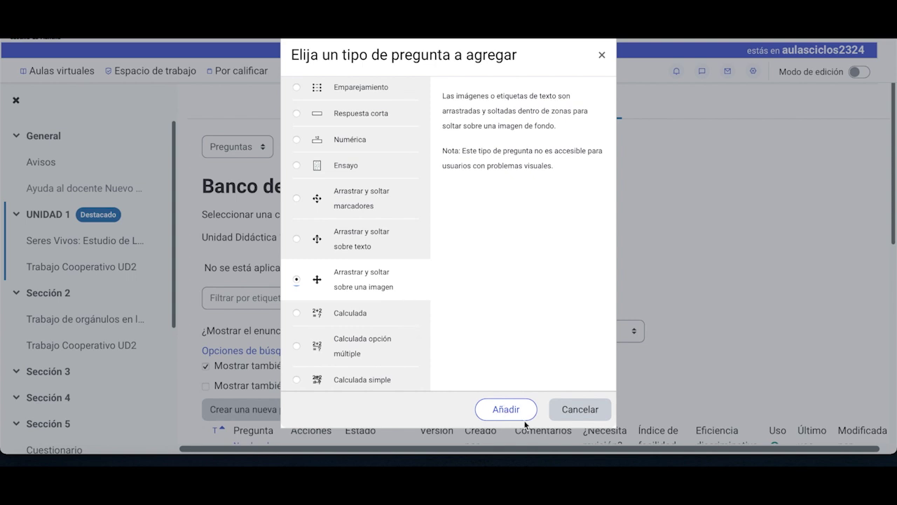
{"action": "left_click", "coordinate": [504, 410]}
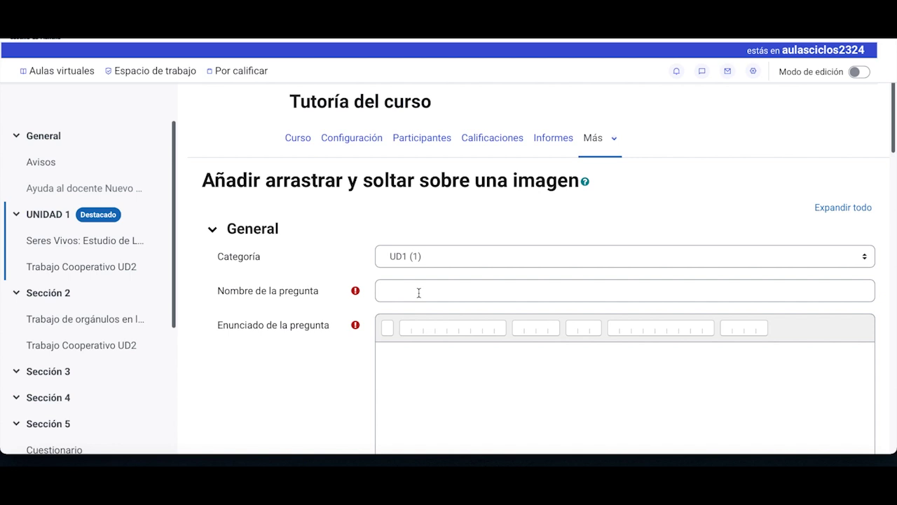
Name the question "¿Conoces los orgánulos celulares?".
{"action": "left_click", "coordinate": [419, 292]}
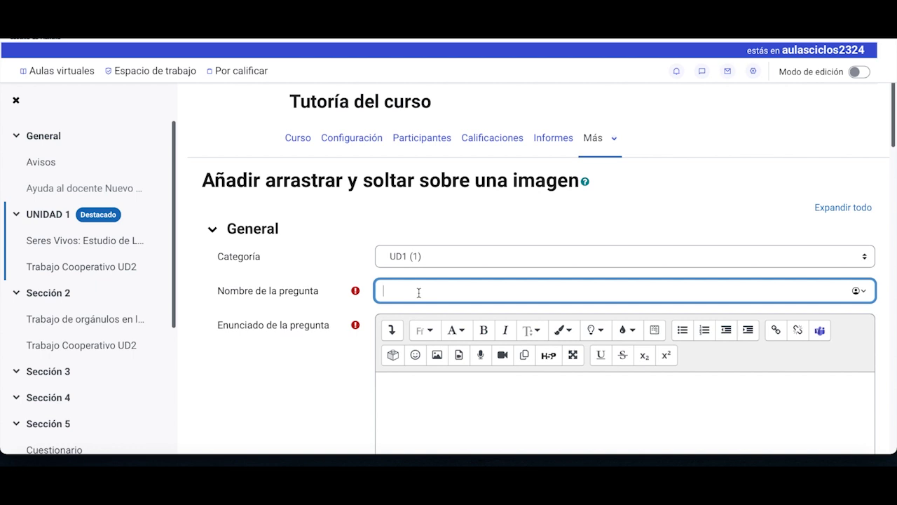
{"action": "type", "text": "¿Conoces los orgánulos celulares?"}
Enter the question text "Coloca cada nombre en el lugar correspondiente de su orgánulo celular.".
{"action": "scroll", "coordinate": [499, 294], "scroll_direction": "down", "scroll_amount": 2}
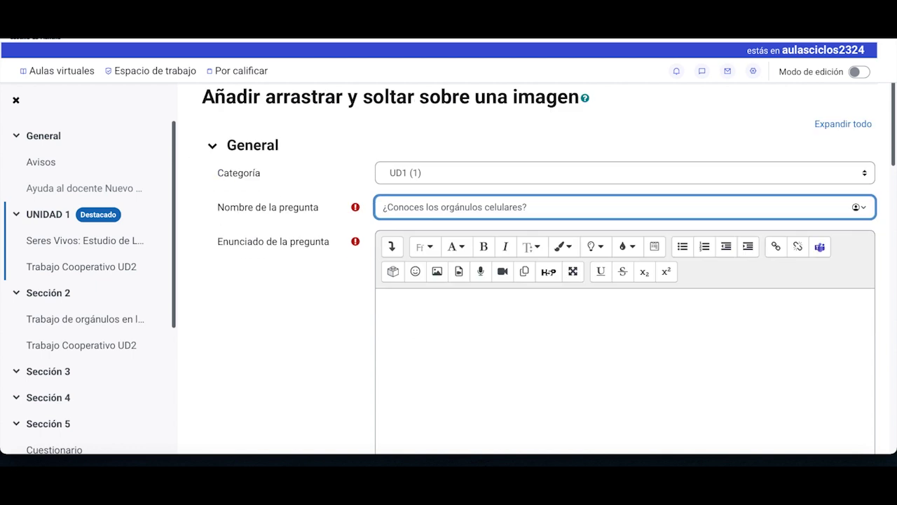
{"action": "left_click", "coordinate": [461, 293]}
{"action": "type", "text": "Co"}
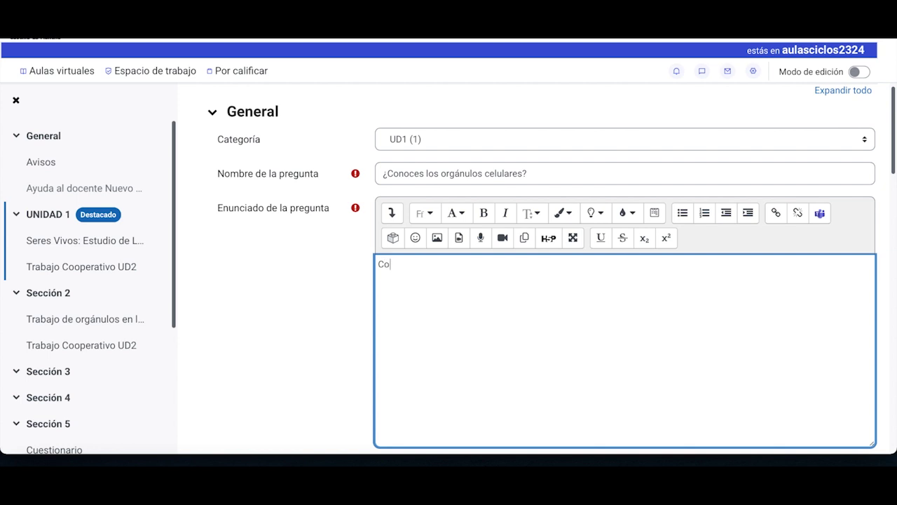
{"action": "type", "text": "loca cada nombre en el luga"}
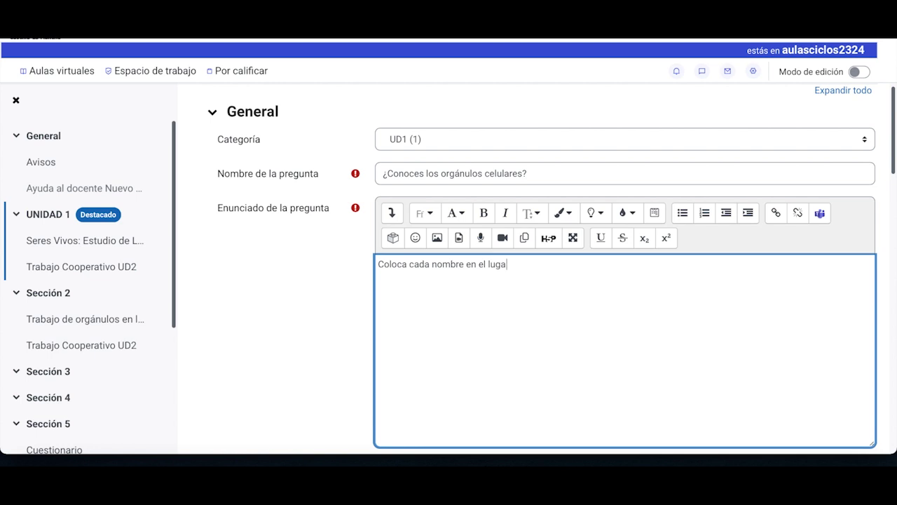
{"action": "type", "text": "r correspondiente de su "}
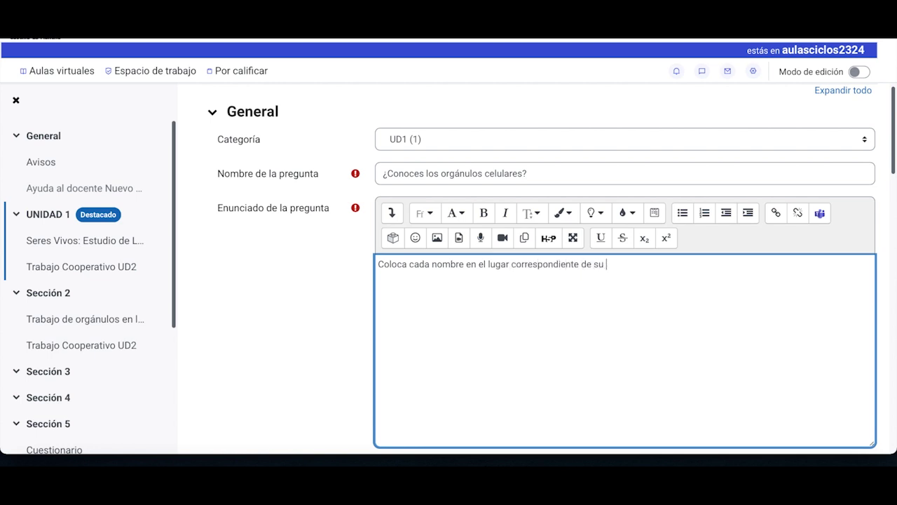
{"action": "type", "text": "orgánulo celular."}
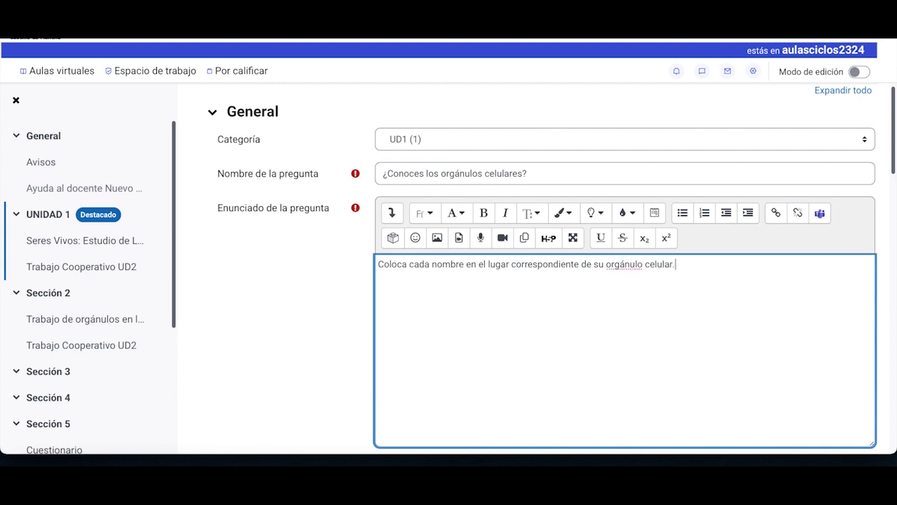
Examine the question status options, the default mark and the general feedback field without changing them.
{"action": "scroll", "coordinate": [533, 280], "scroll_direction": "down", "scroll_amount": 2}
{"action": "scroll", "coordinate": [412, 197], "scroll_direction": "down", "scroll_amount": 3}
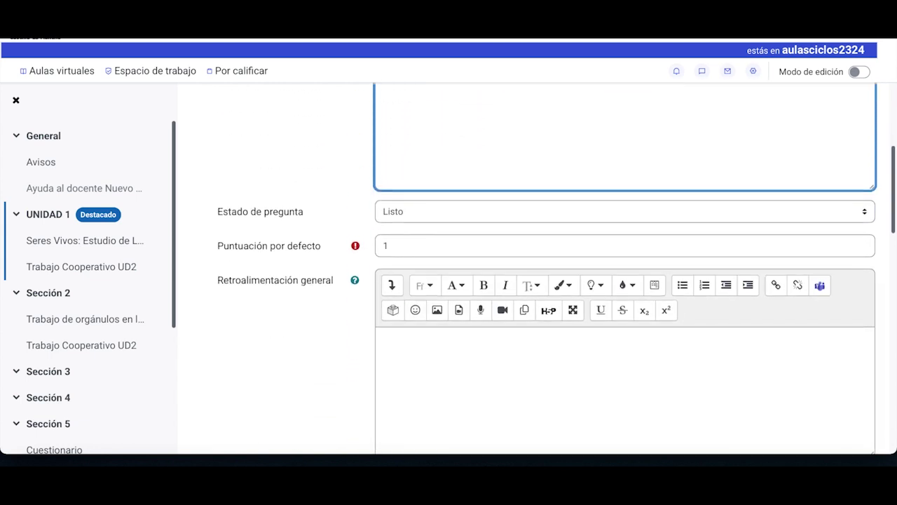
{"action": "left_click", "coordinate": [411, 213]}
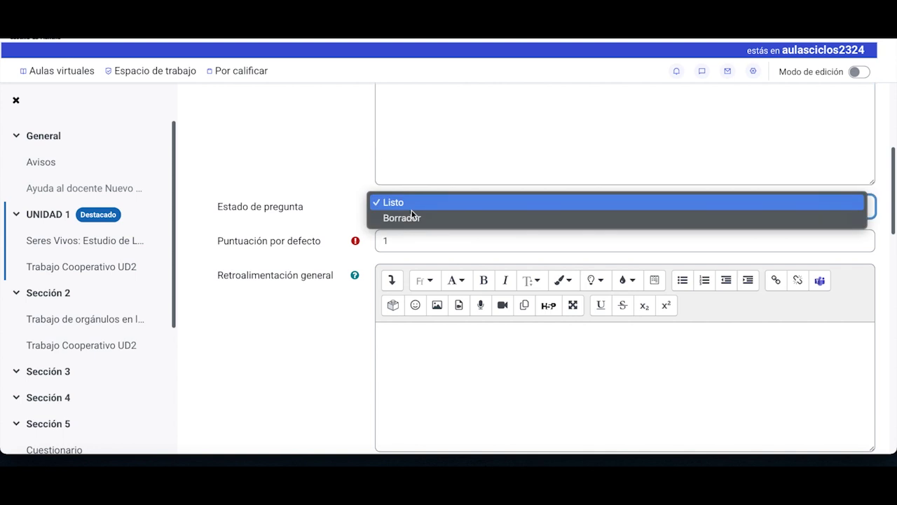
{"action": "left_click", "coordinate": [342, 186]}
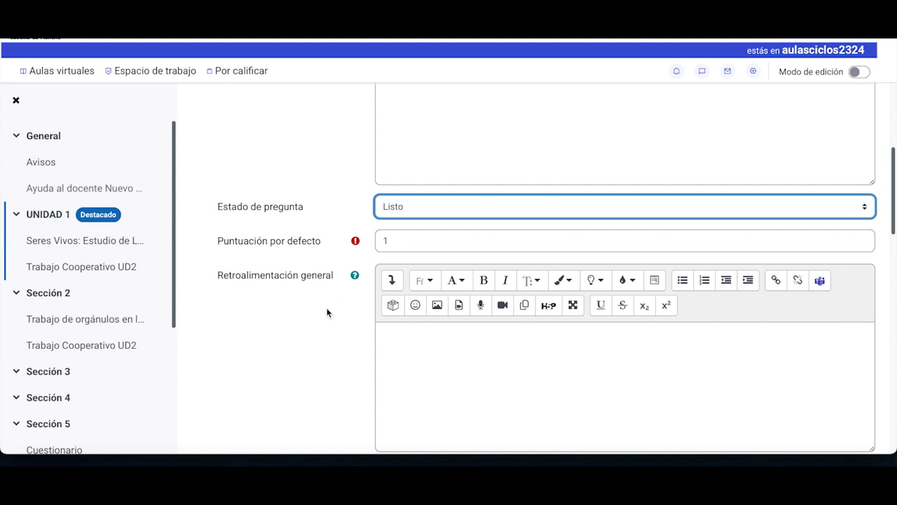
{"action": "scroll", "coordinate": [329, 314], "scroll_direction": "down", "scroll_amount": 2}
{"action": "left_click", "coordinate": [421, 268]}
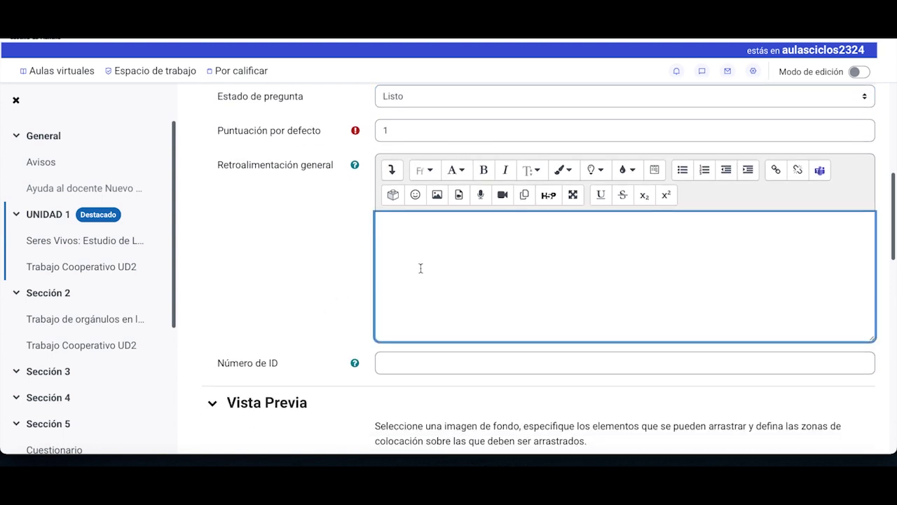
{"action": "scroll", "coordinate": [330, 269], "scroll_direction": "down", "scroll_amount": 2}
{"action": "scroll", "coordinate": [329, 269], "scroll_direction": "down", "scroll_amount": 3}
{"action": "scroll", "coordinate": [329, 269], "scroll_direction": "up", "scroll_amount": 1}
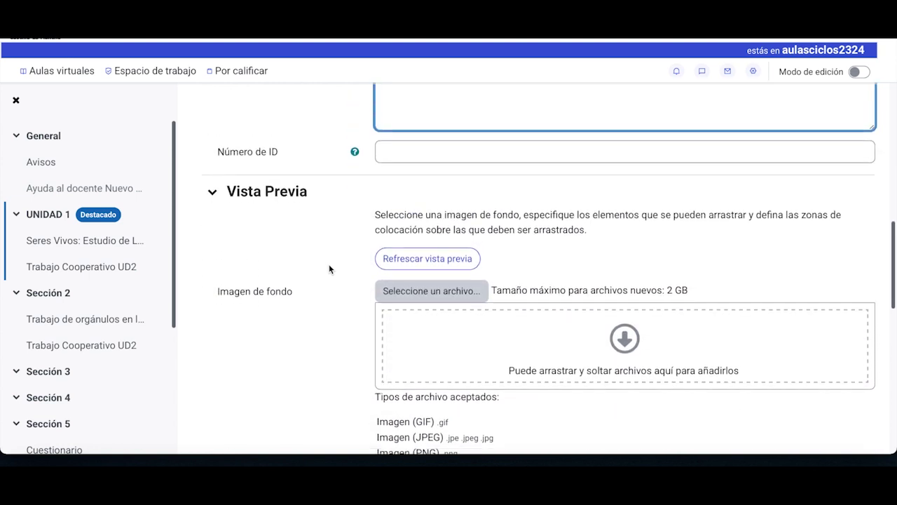
Upload Célula.jpg from the Cuestionarios folder in Documentos as the background image, saving it as "Célula".
{"action": "scroll", "coordinate": [329, 269], "scroll_direction": "down", "scroll_amount": 1}
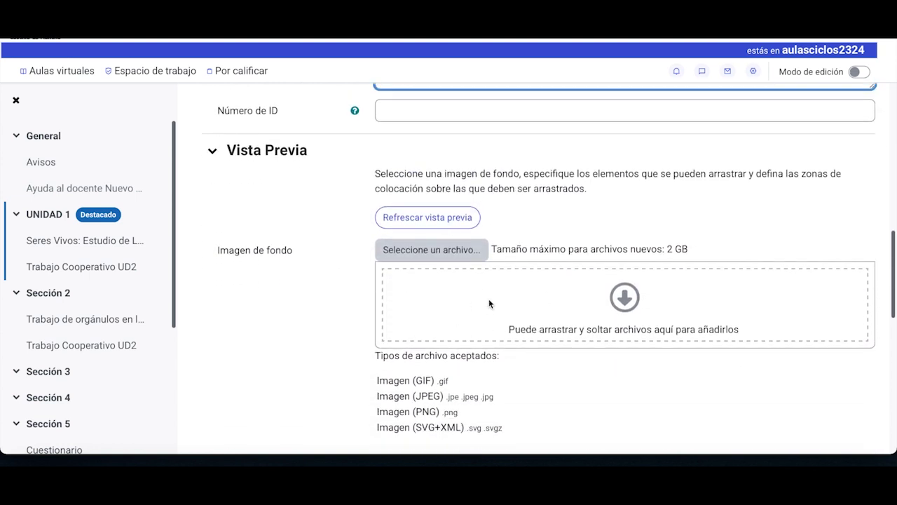
{"action": "left_click", "coordinate": [451, 251]}
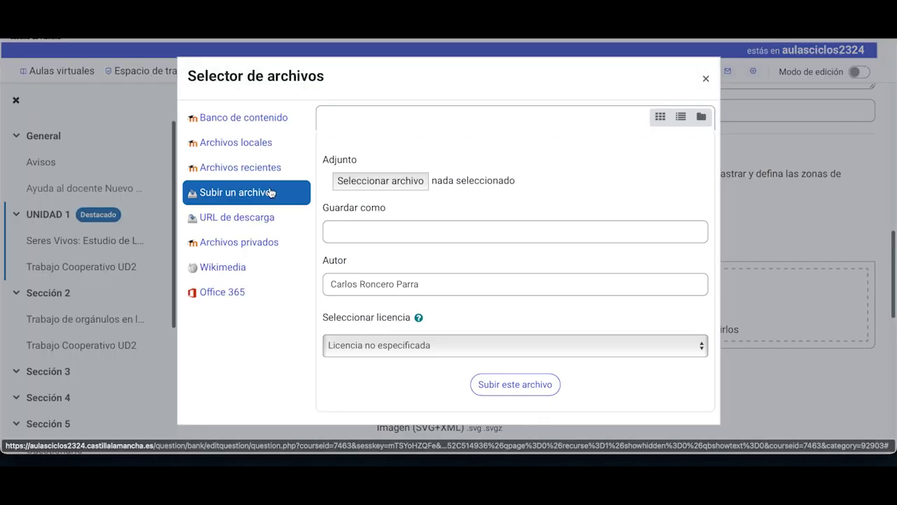
{"action": "left_click", "coordinate": [362, 181]}
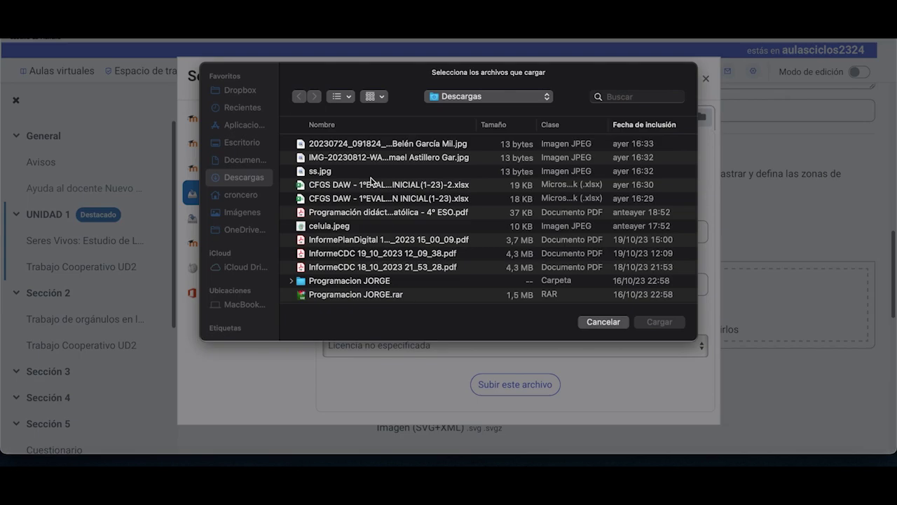
{"action": "left_click", "coordinate": [243, 165]}
{"action": "double_click", "coordinate": [348, 148]}
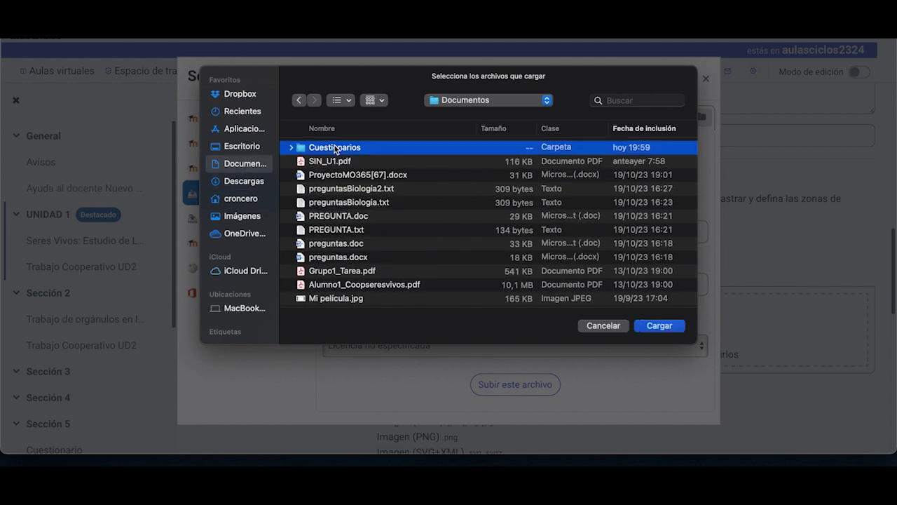
{"action": "left_click", "coordinate": [335, 148]}
{"action": "double_click", "coordinate": [335, 147]}
{"action": "left_click", "coordinate": [370, 227]}
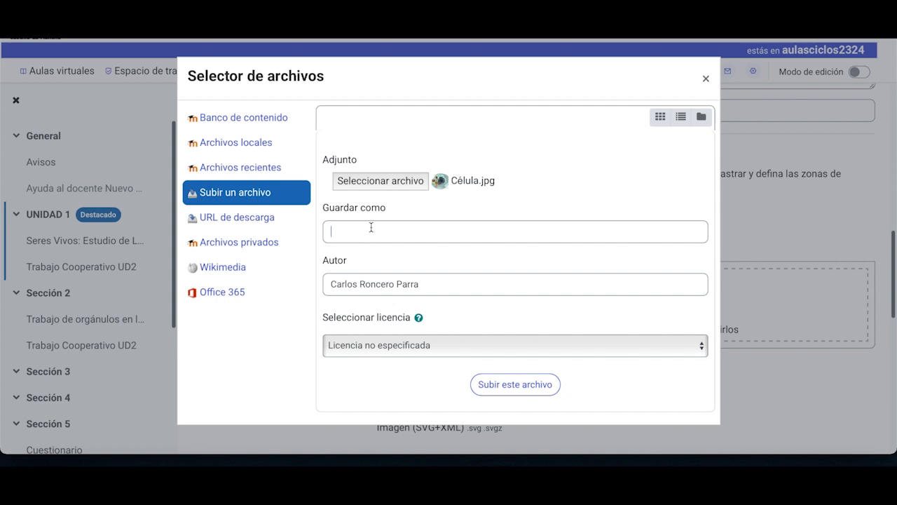
{"action": "type", "text": "Célula"}
{"action": "left_click", "coordinate": [495, 385]}
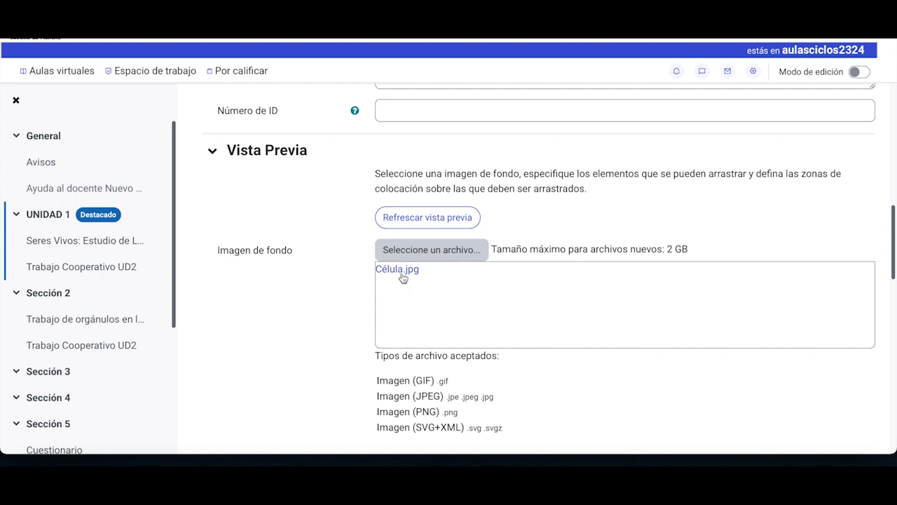
Refresh the question preview and check the cell background image with its pointer lines.
{"action": "scroll", "coordinate": [333, 316], "scroll_direction": "down", "scroll_amount": 1}
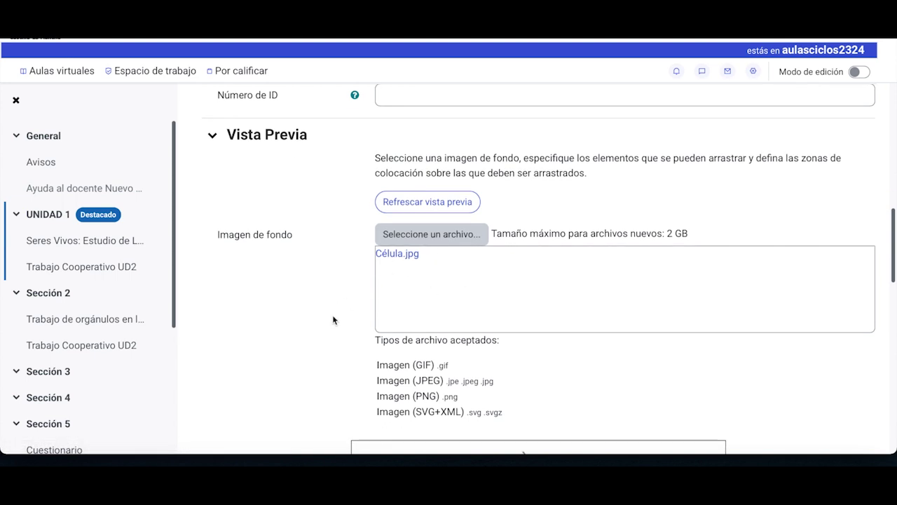
{"action": "left_click", "coordinate": [436, 210]}
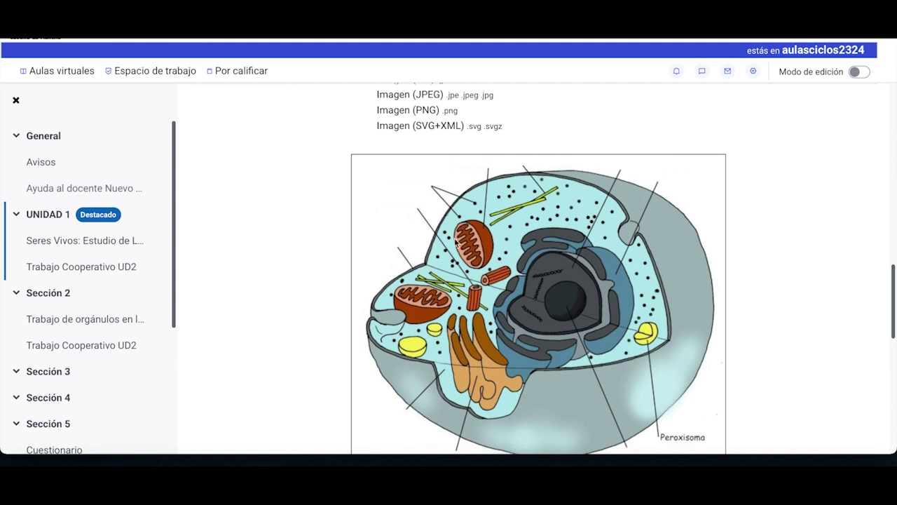
{"action": "scroll", "coordinate": [304, 272], "scroll_direction": "down", "scroll_amount": 1}
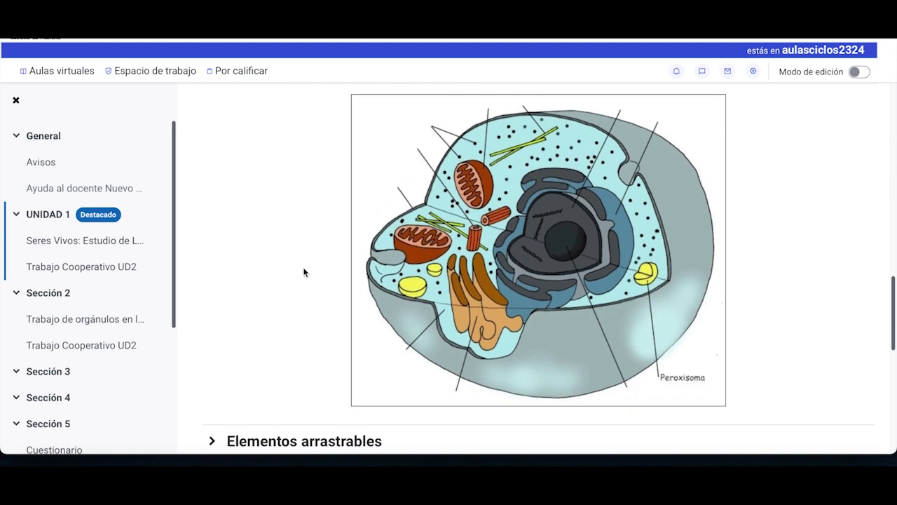
{"action": "scroll", "coordinate": [303, 272], "scroll_direction": "up", "scroll_amount": 2}
{"action": "scroll", "coordinate": [303, 272], "scroll_direction": "down", "scroll_amount": 1}
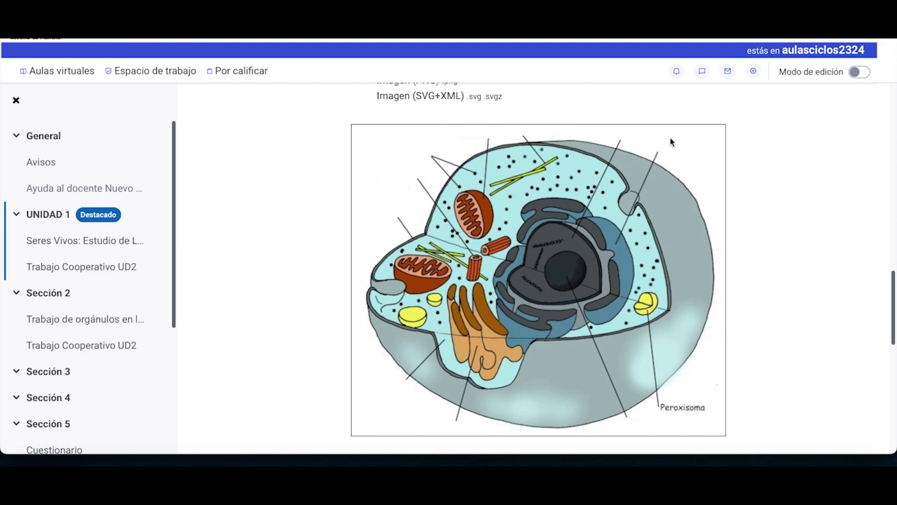
Expand the draggable items section and set item 1's type to Texto arrastrable with the text "Núcleo".
{"action": "scroll", "coordinate": [303, 306], "scroll_direction": "down", "scroll_amount": 3}
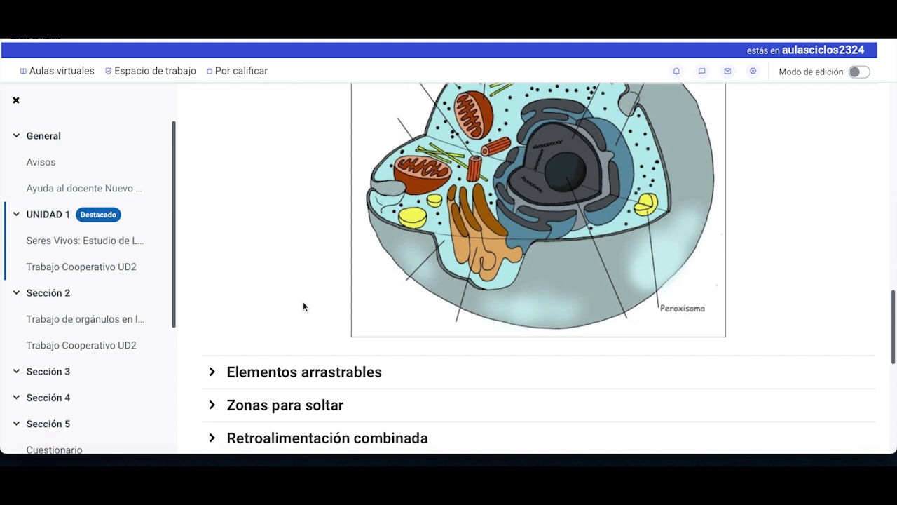
{"action": "scroll", "coordinate": [303, 306], "scroll_direction": "down", "scroll_amount": 2}
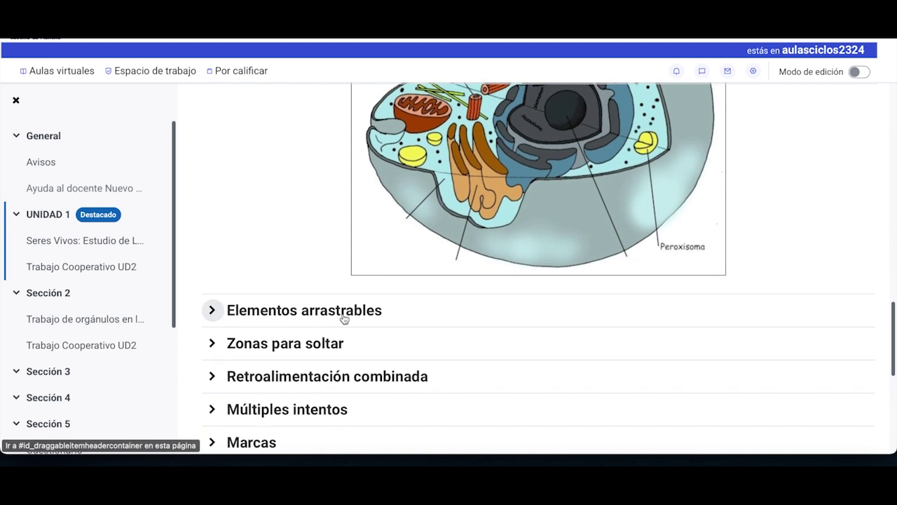
{"action": "left_click", "coordinate": [213, 313]}
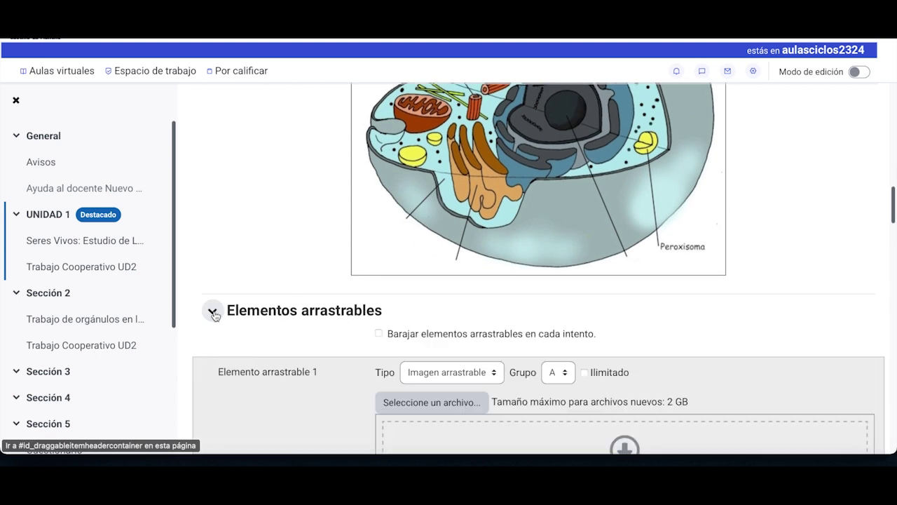
{"action": "scroll", "coordinate": [374, 301], "scroll_direction": "down", "scroll_amount": 4}
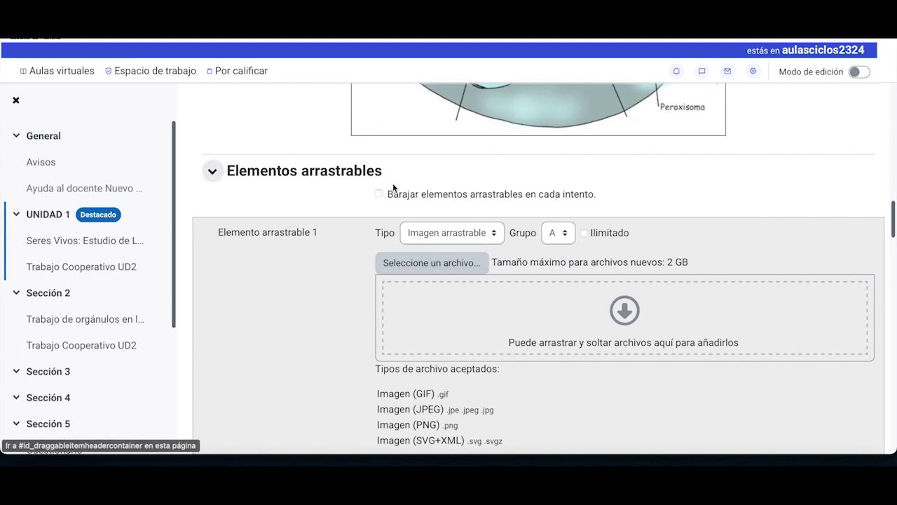
{"action": "left_click", "coordinate": [491, 233]}
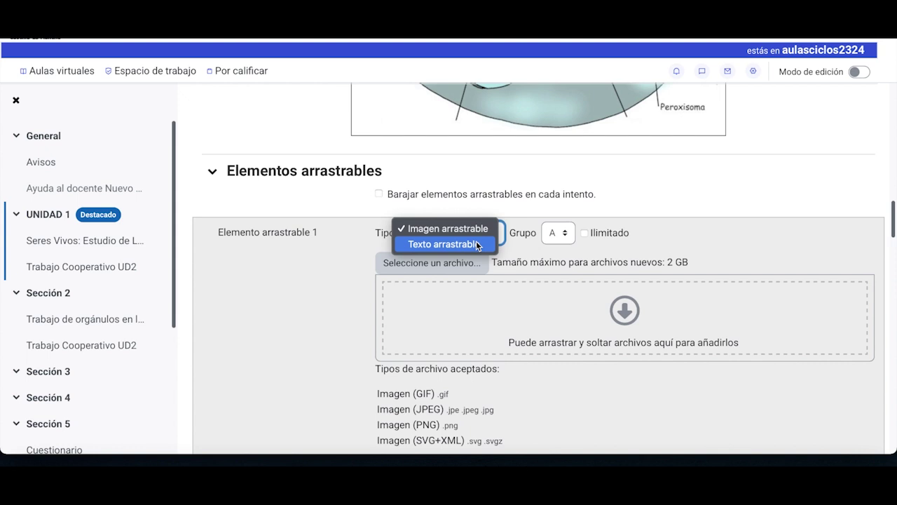
{"action": "left_click", "coordinate": [476, 240]}
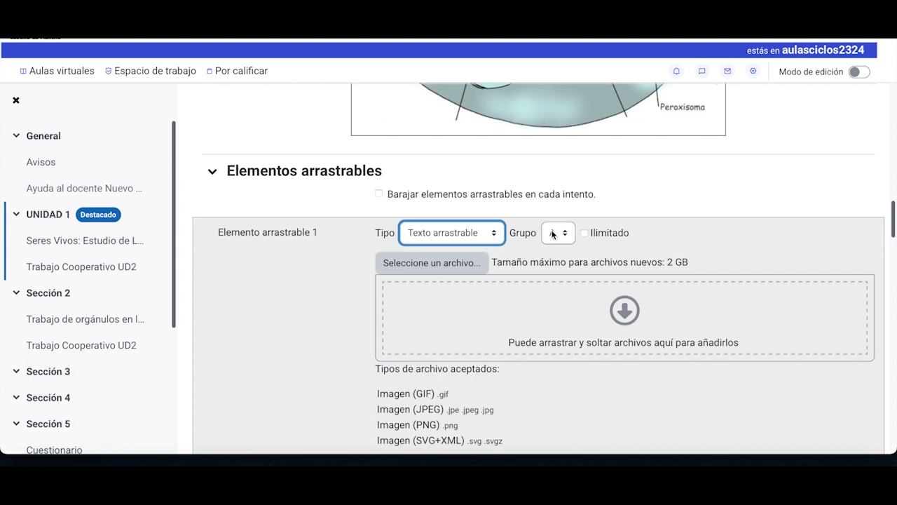
{"action": "scroll", "coordinate": [552, 235], "scroll_direction": "down", "scroll_amount": 1}
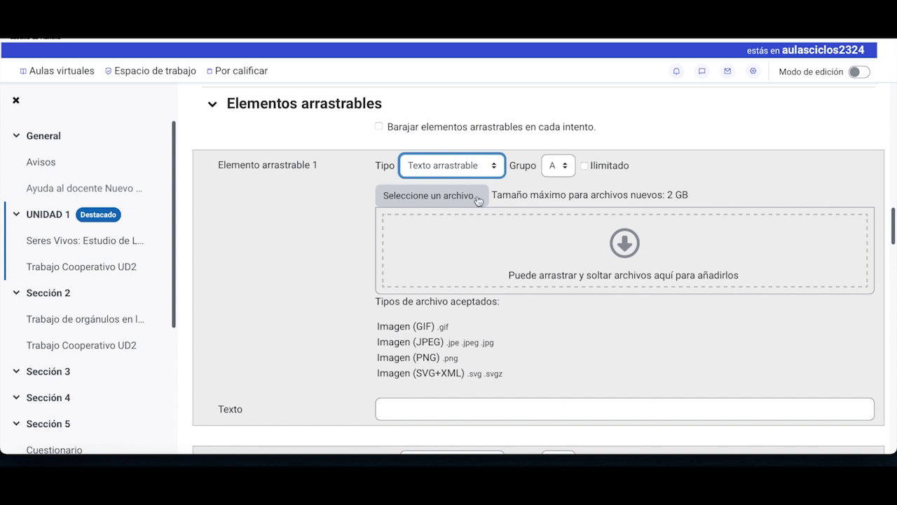
{"action": "left_click", "coordinate": [421, 412]}
{"action": "type", "text": "Núcleo"}
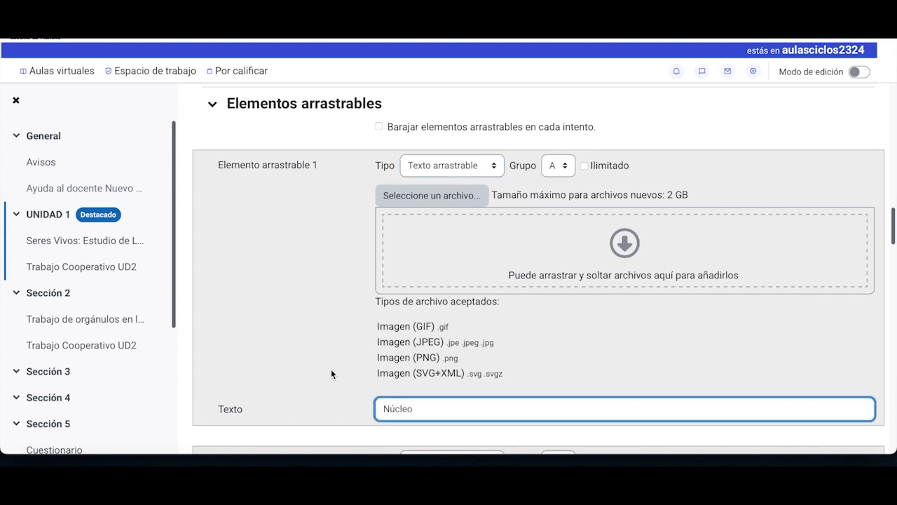
{"action": "left_click", "coordinate": [333, 368]}
Review the cell image and the type, group and text of each of the six draggable items.
{"action": "scroll", "coordinate": [334, 364], "scroll_direction": "up", "scroll_amount": 5}
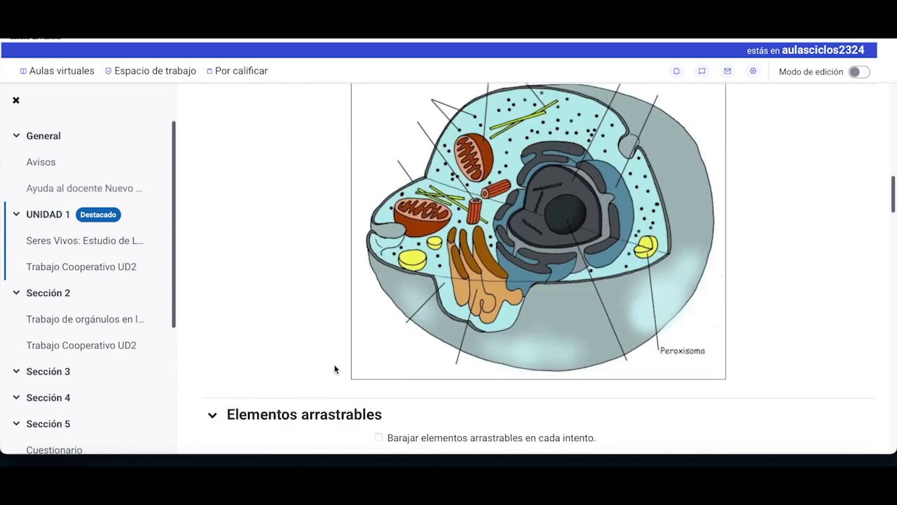
{"action": "scroll", "coordinate": [334, 370], "scroll_direction": "up", "scroll_amount": 2}
{"action": "scroll", "coordinate": [335, 369], "scroll_direction": "down", "scroll_amount": 4}
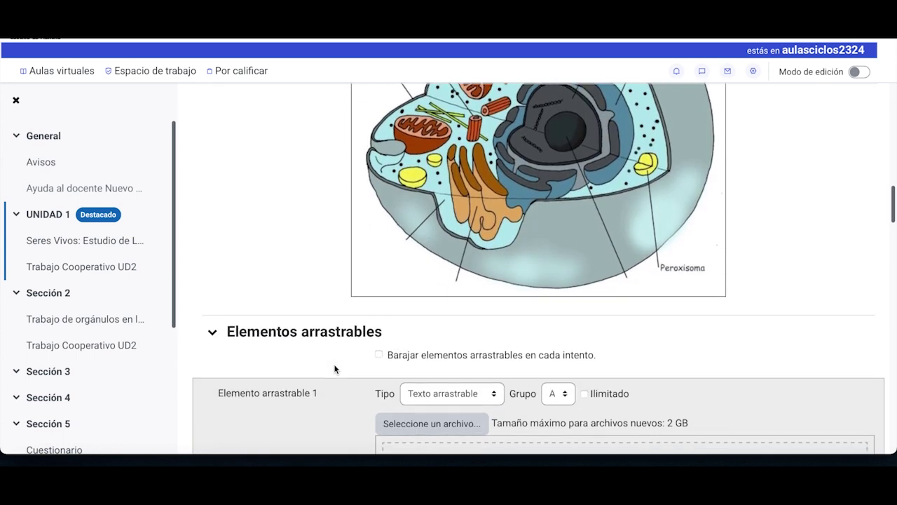
{"action": "scroll", "coordinate": [334, 369], "scroll_direction": "down", "scroll_amount": 4}
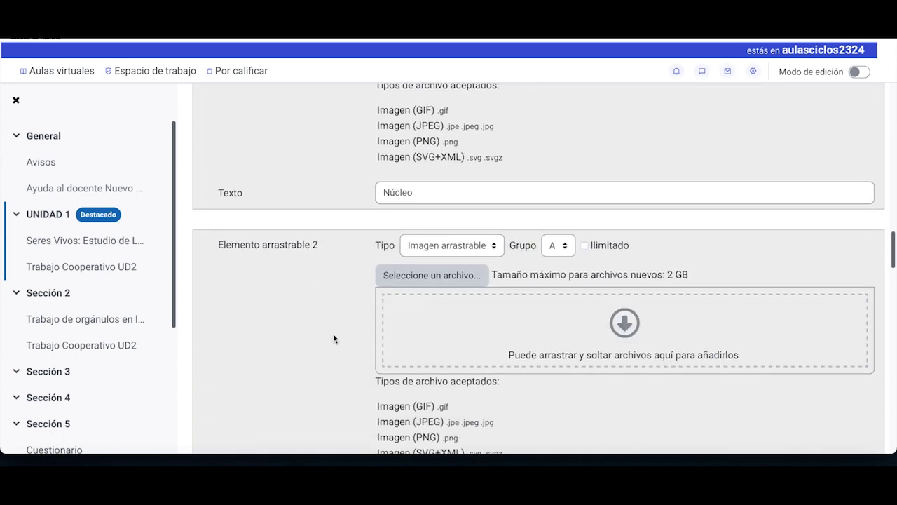
{"action": "scroll", "coordinate": [333, 336], "scroll_direction": "down", "scroll_amount": 1}
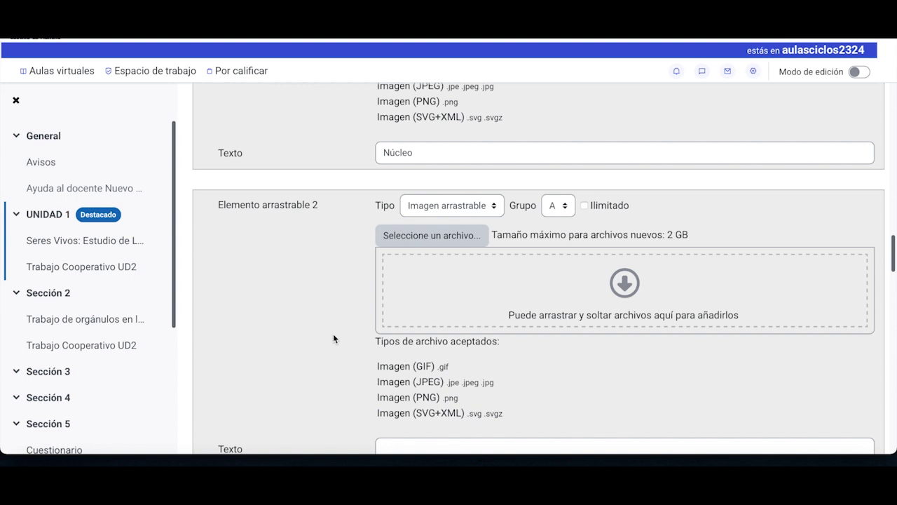
{"action": "scroll", "coordinate": [333, 338], "scroll_direction": "down", "scroll_amount": 1}
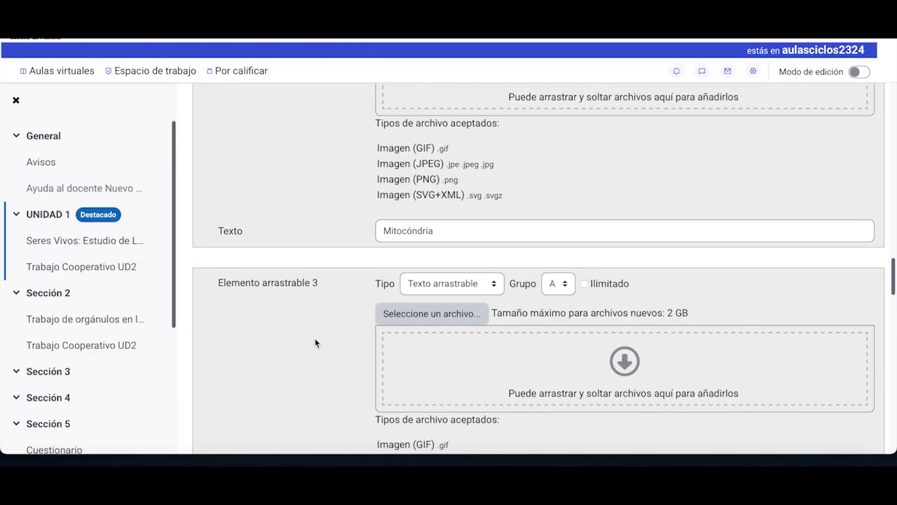
{"action": "scroll", "coordinate": [314, 340], "scroll_direction": "down", "scroll_amount": 6}
{"action": "scroll", "coordinate": [314, 342], "scroll_direction": "down", "scroll_amount": 4}
{"action": "scroll", "coordinate": [315, 342], "scroll_direction": "up", "scroll_amount": 3}
{"action": "scroll", "coordinate": [315, 342], "scroll_direction": "up", "scroll_amount": 3}
{"action": "scroll", "coordinate": [315, 342], "scroll_direction": "down", "scroll_amount": 2}
{"action": "scroll", "coordinate": [315, 342], "scroll_direction": "down", "scroll_amount": 3}
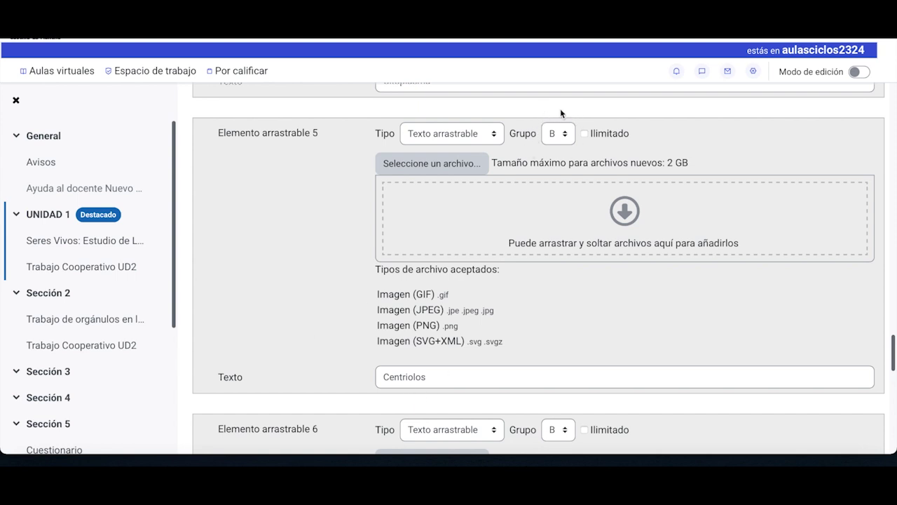
{"action": "scroll", "coordinate": [562, 114], "scroll_direction": "down", "scroll_amount": 1}
{"action": "scroll", "coordinate": [443, 353], "scroll_direction": "down", "scroll_amount": 3}
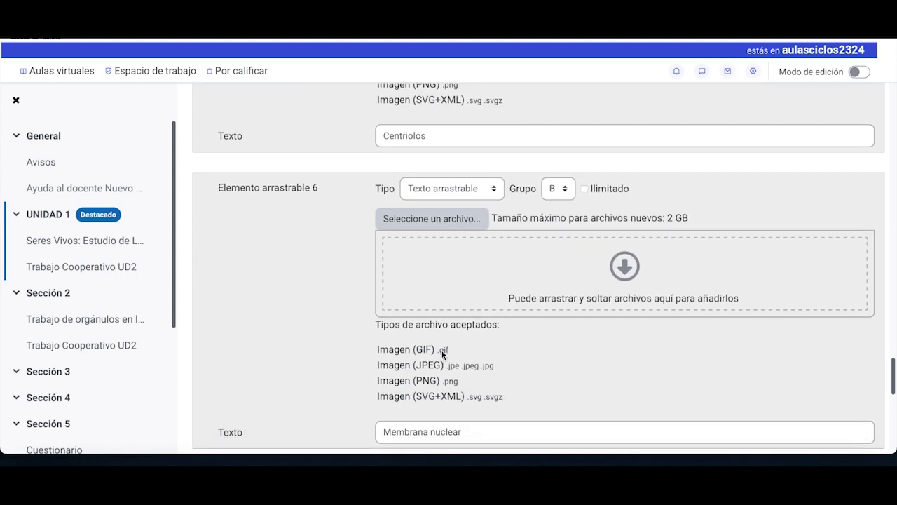
{"action": "scroll", "coordinate": [501, 357], "scroll_direction": "down", "scroll_amount": 1}
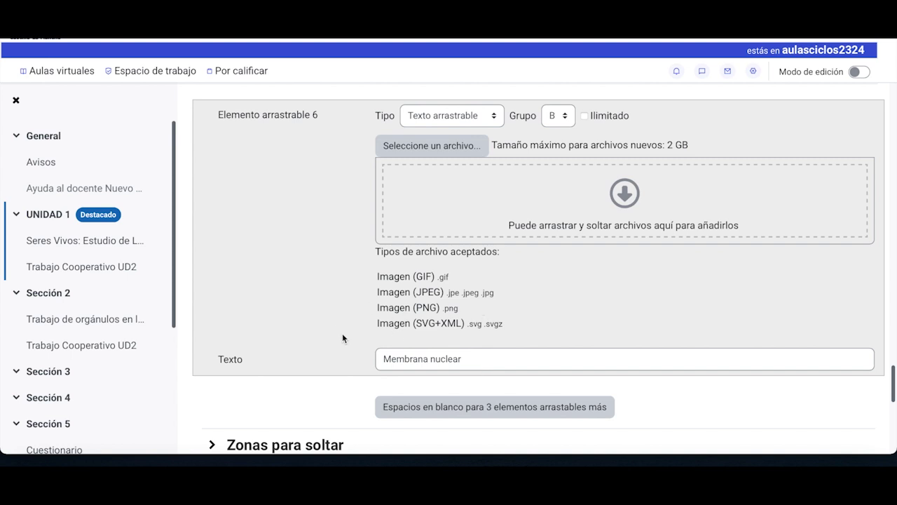
{"action": "scroll", "coordinate": [342, 338], "scroll_direction": "down", "scroll_amount": 2}
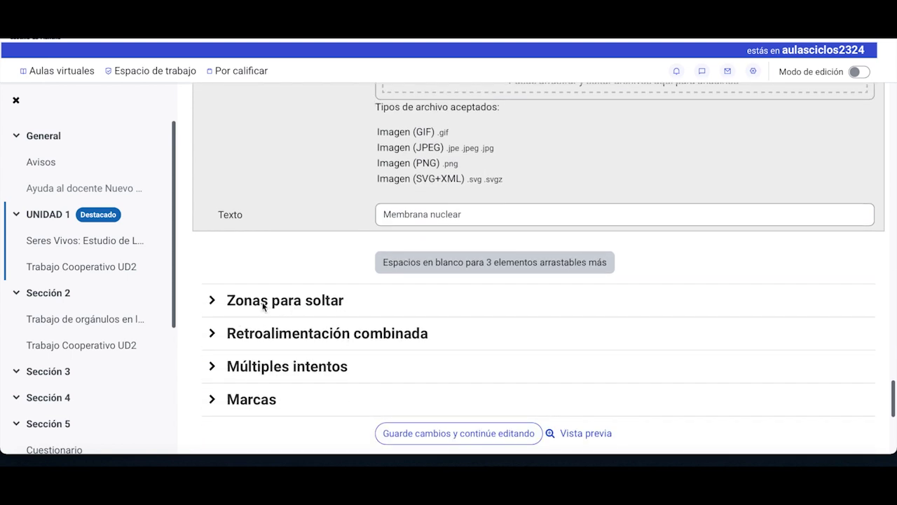
Expand the drop zones and, on the preview image, move Mitocóndria to about left 173, top 6 and Centriolos to about left 27, top 72.
{"action": "left_click", "coordinate": [210, 300]}
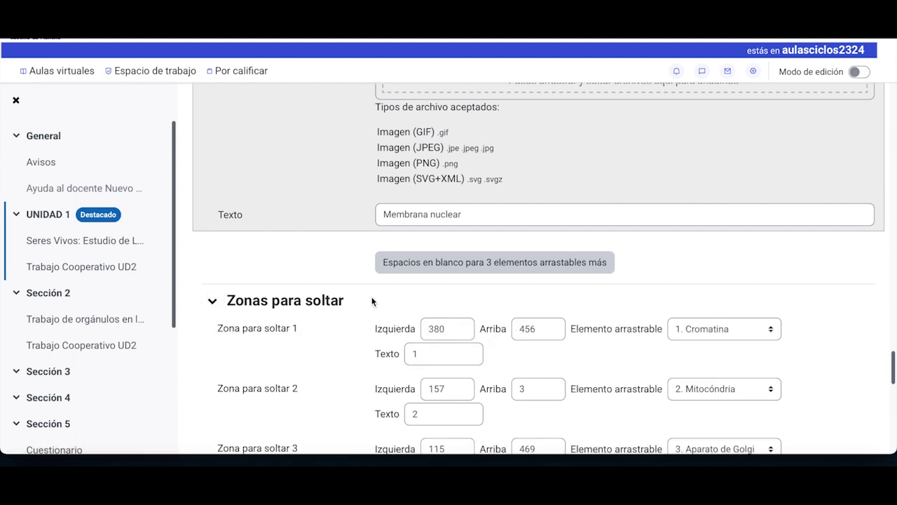
{"action": "scroll", "coordinate": [331, 275], "scroll_direction": "up", "scroll_amount": 6}
{"action": "scroll", "coordinate": [332, 277], "scroll_direction": "up", "scroll_amount": 15}
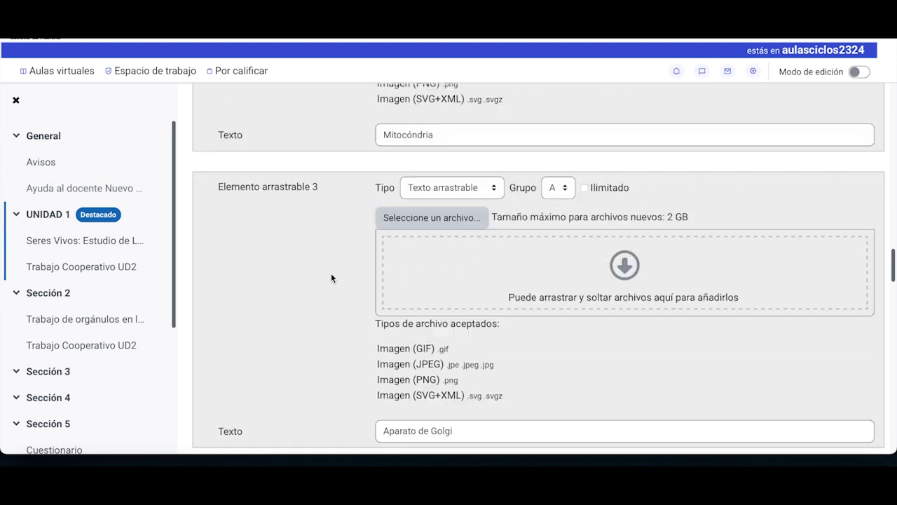
{"action": "scroll", "coordinate": [332, 276], "scroll_direction": "up", "scroll_amount": 8}
{"action": "scroll", "coordinate": [331, 276], "scroll_direction": "down", "scroll_amount": 2}
{"action": "scroll", "coordinate": [332, 275], "scroll_direction": "up", "scroll_amount": 1}
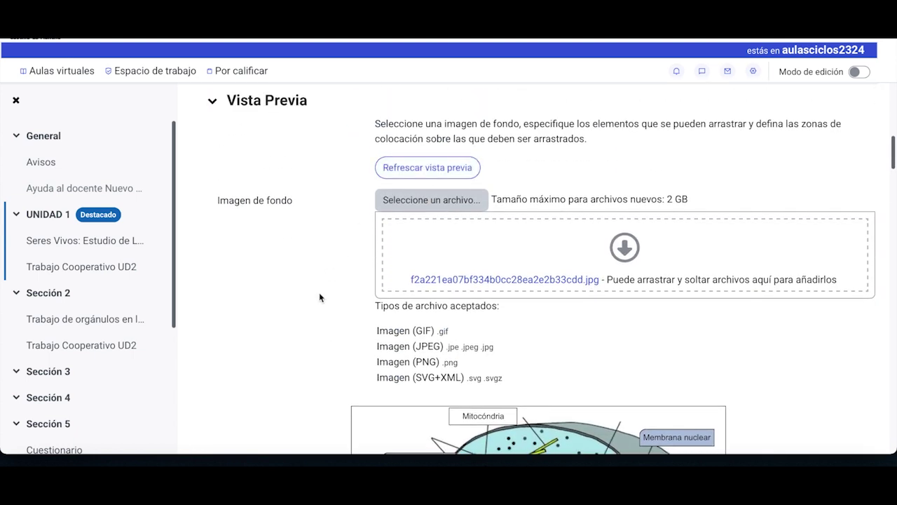
{"action": "scroll", "coordinate": [318, 293], "scroll_direction": "down", "scroll_amount": 8}
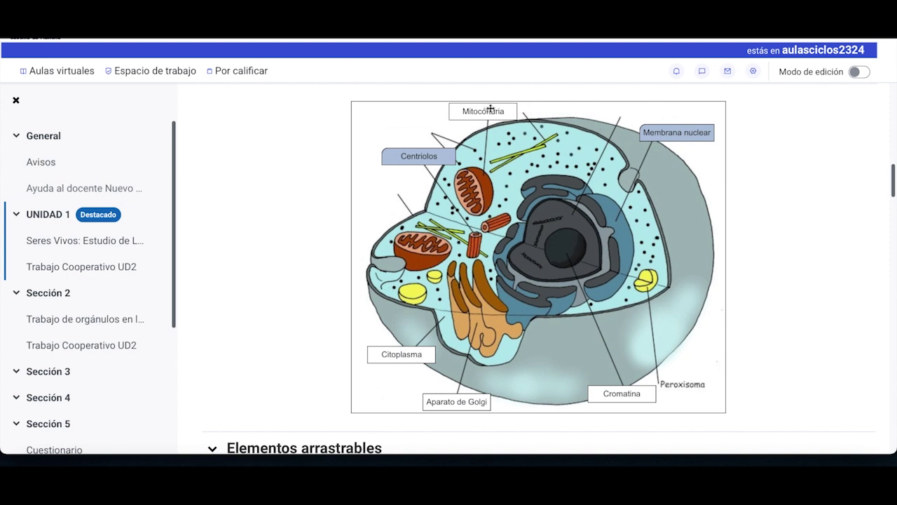
{"action": "left_click_drag", "start_coordinate": [484, 112], "coordinate": [539, 201]}
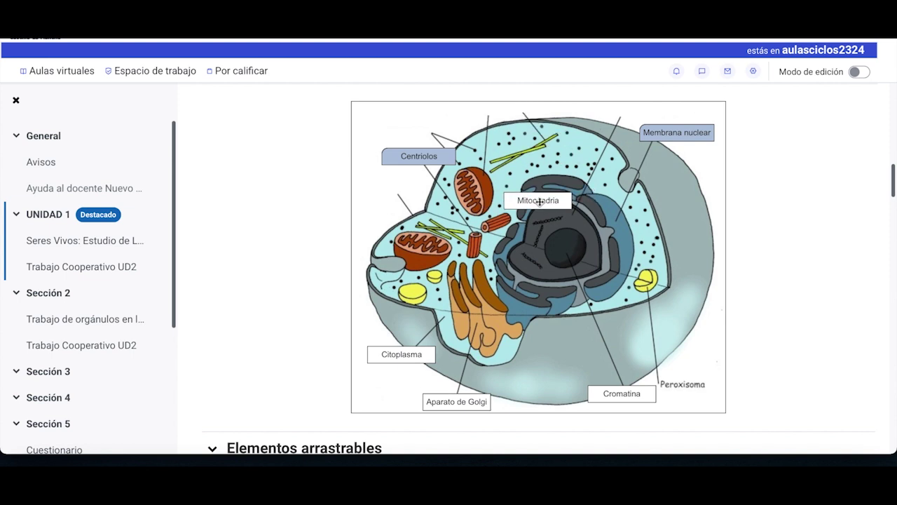
{"action": "left_click_drag", "start_coordinate": [415, 156], "coordinate": [401, 154]}
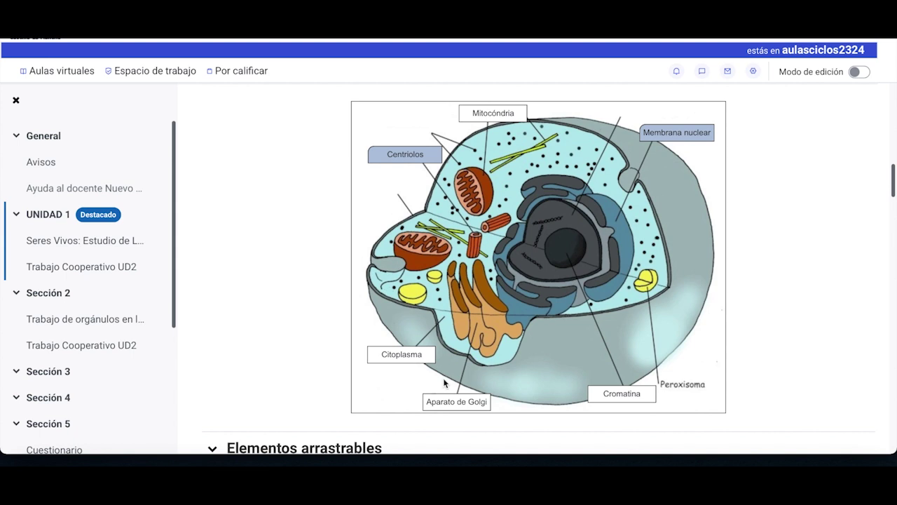
Examine the left and top coordinates and the assigned draggable item of drop zones 1 to 6.
{"action": "scroll", "coordinate": [303, 330], "scroll_direction": "down", "scroll_amount": 15}
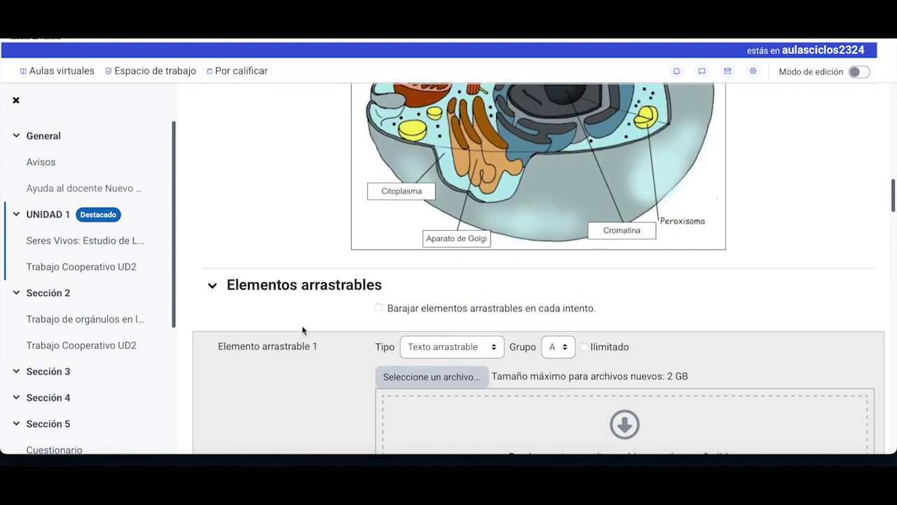
{"action": "scroll", "coordinate": [304, 329], "scroll_direction": "down", "scroll_amount": 13}
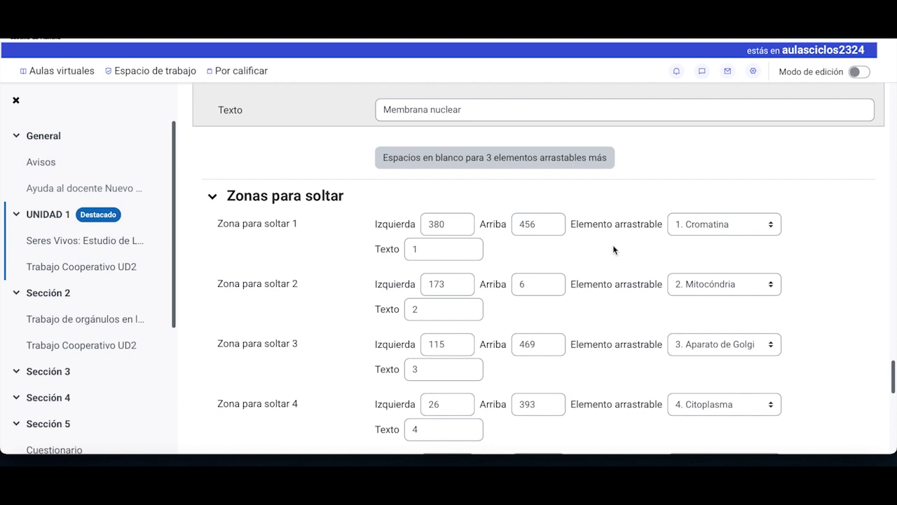
{"action": "scroll", "coordinate": [612, 250], "scroll_direction": "down", "scroll_amount": 2}
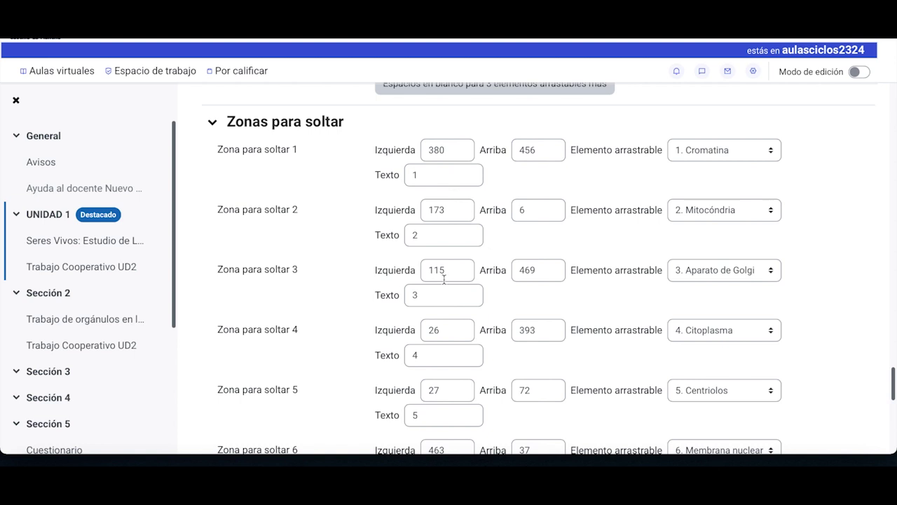
{"action": "scroll", "coordinate": [444, 279], "scroll_direction": "down", "scroll_amount": 3}
{"action": "scroll", "coordinate": [443, 279], "scroll_direction": "up", "scroll_amount": 1}
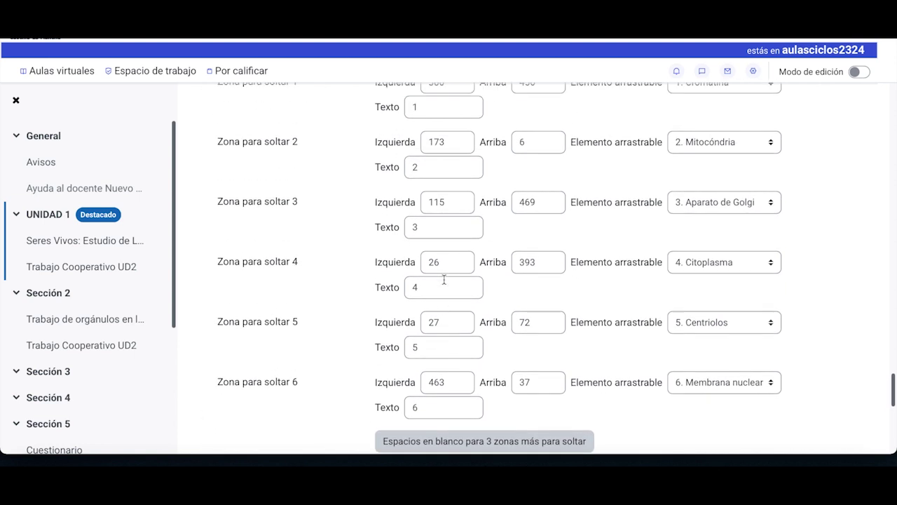
{"action": "scroll", "coordinate": [443, 279], "scroll_direction": "up", "scroll_amount": 1}
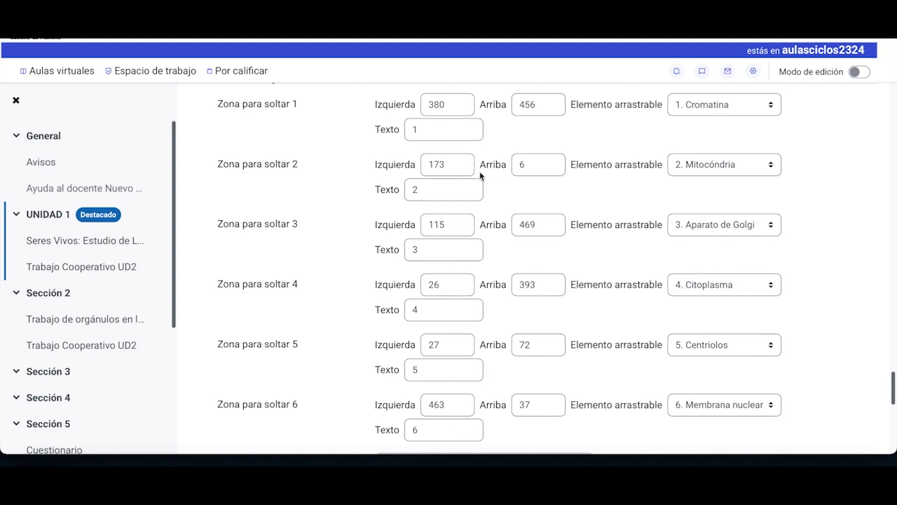
{"action": "scroll", "coordinate": [481, 175], "scroll_direction": "down", "scroll_amount": 5}
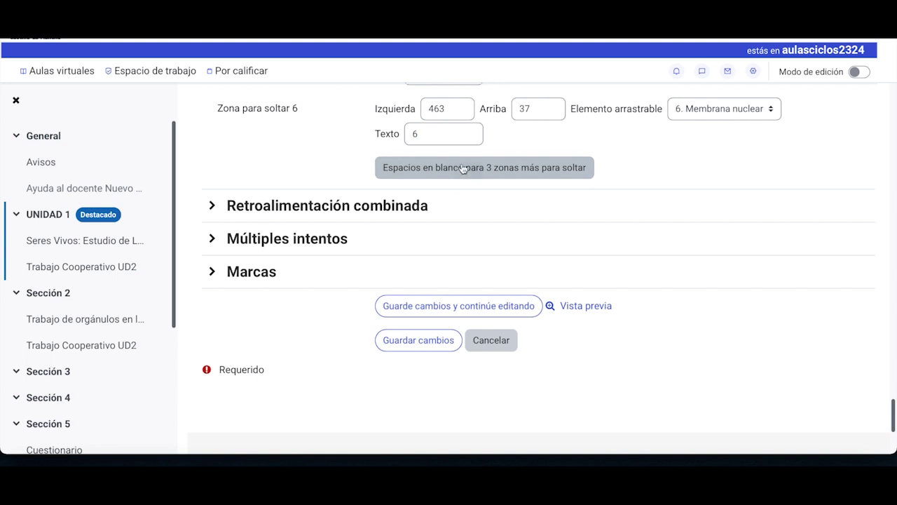
Save the question and reopen "Orgánulos celulares" from the question bank for editing.
{"action": "scroll", "coordinate": [460, 171], "scroll_direction": "down", "scroll_amount": 1}
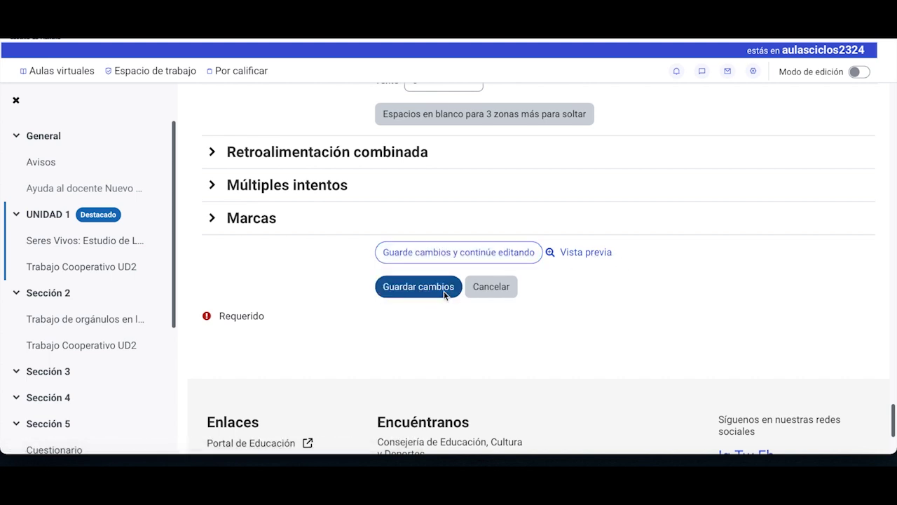
{"action": "left_click", "coordinate": [418, 286]}
{"action": "scroll", "coordinate": [553, 266], "scroll_direction": "up", "scroll_amount": 3}
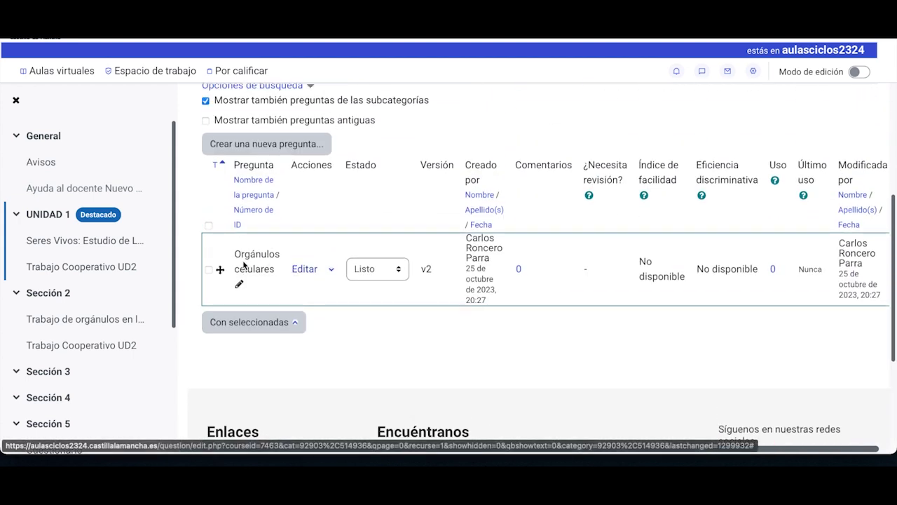
{"action": "left_click", "coordinate": [302, 272]}
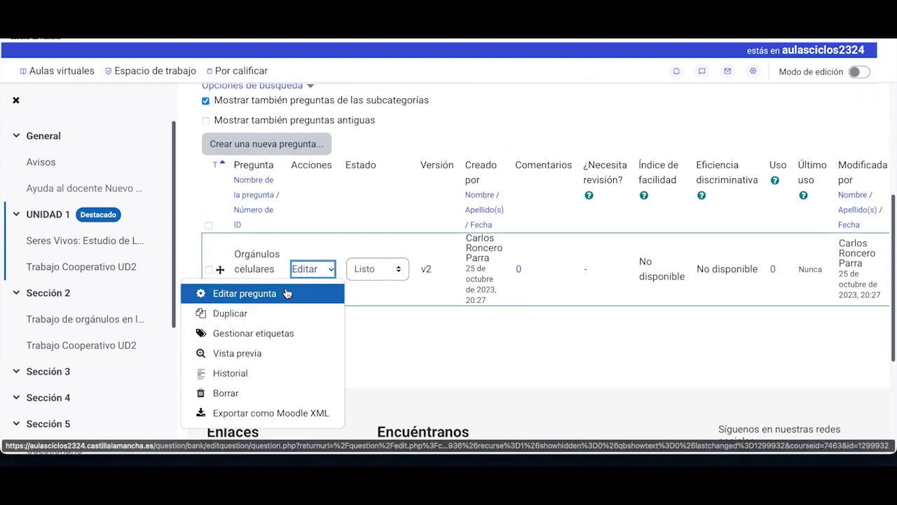
{"action": "left_click", "coordinate": [273, 296]}
Open the question's preview window and examine the drop zones on the cell image and the draggable labels.
{"action": "scroll", "coordinate": [521, 278], "scroll_direction": "down", "scroll_amount": 15}
{"action": "scroll", "coordinate": [554, 266], "scroll_direction": "up", "scroll_amount": 3}
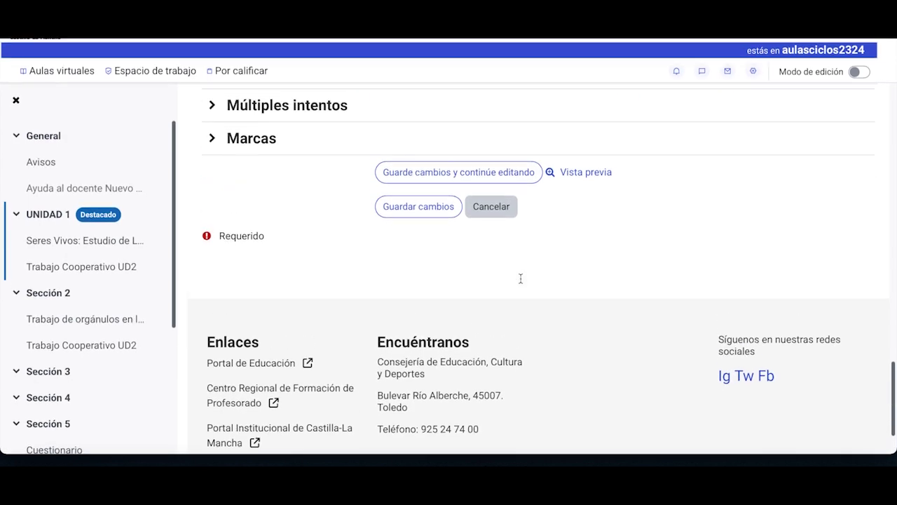
{"action": "left_click", "coordinate": [581, 251]}
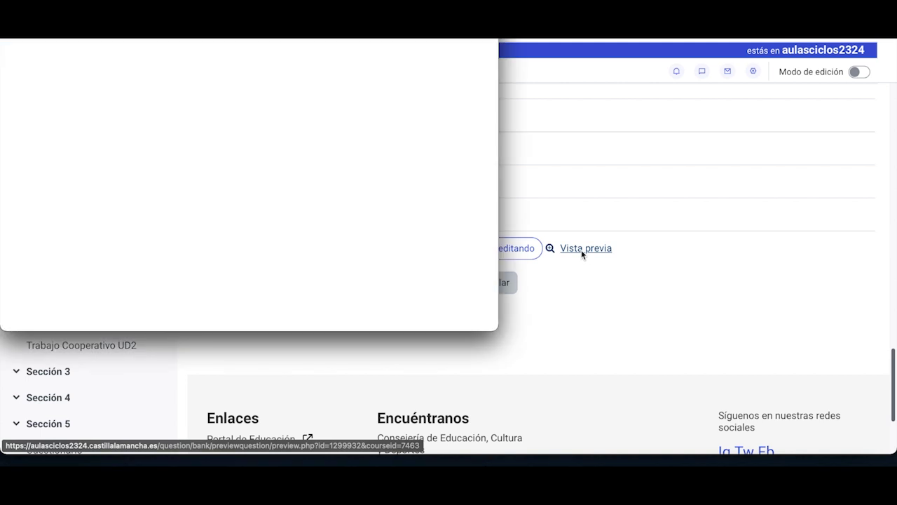
{"action": "scroll", "coordinate": [181, 112], "scroll_direction": "down", "scroll_amount": 5}
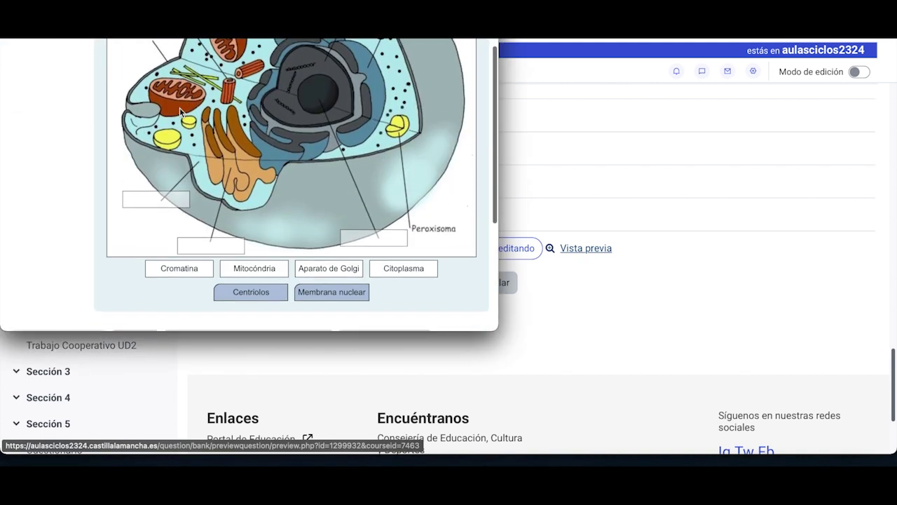
In the preview, place Cromatina in the lower-left zone, Centriolos in the upper-left zone and Membrana nuclear in the upper-right zone of the cell image.
{"action": "scroll", "coordinate": [180, 112], "scroll_direction": "up", "scroll_amount": 2}
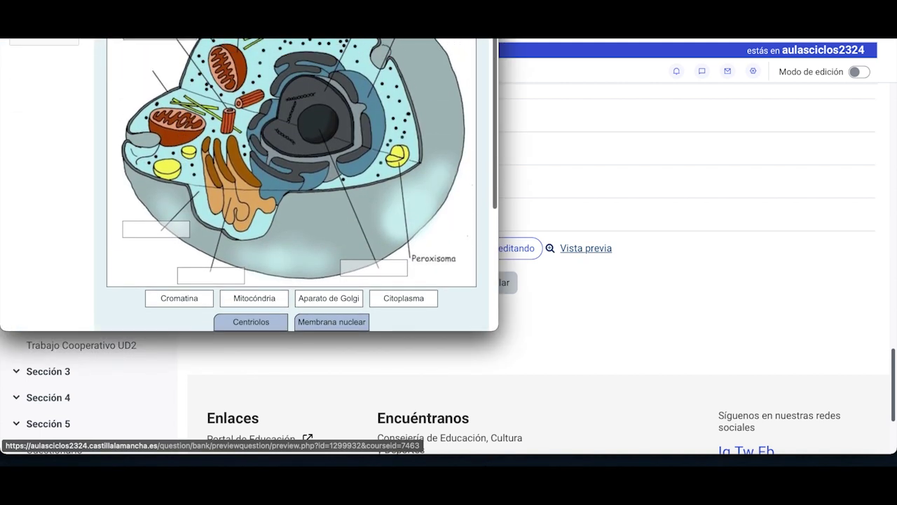
{"action": "left_click_drag", "start_coordinate": [148, 38], "coordinate": [342, 69]}
{"action": "scroll", "coordinate": [446, 240], "scroll_direction": "down", "scroll_amount": 2}
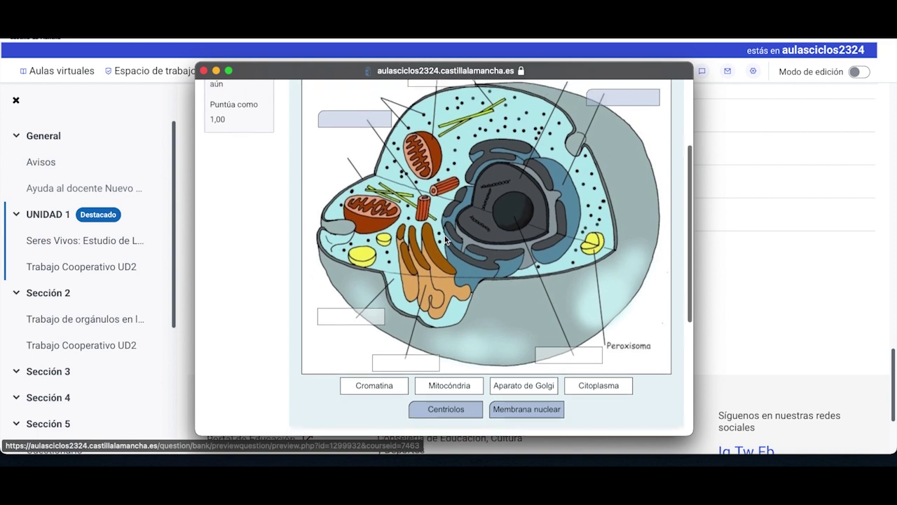
{"action": "scroll", "coordinate": [384, 364], "scroll_direction": "up", "scroll_amount": 1}
{"action": "scroll", "coordinate": [384, 364], "scroll_direction": "down", "scroll_amount": 1}
{"action": "left_click_drag", "start_coordinate": [373, 386], "coordinate": [360, 317]}
{"action": "left_click_drag", "start_coordinate": [429, 403], "coordinate": [349, 125]}
{"action": "left_click_drag", "start_coordinate": [526, 409], "coordinate": [620, 141]}
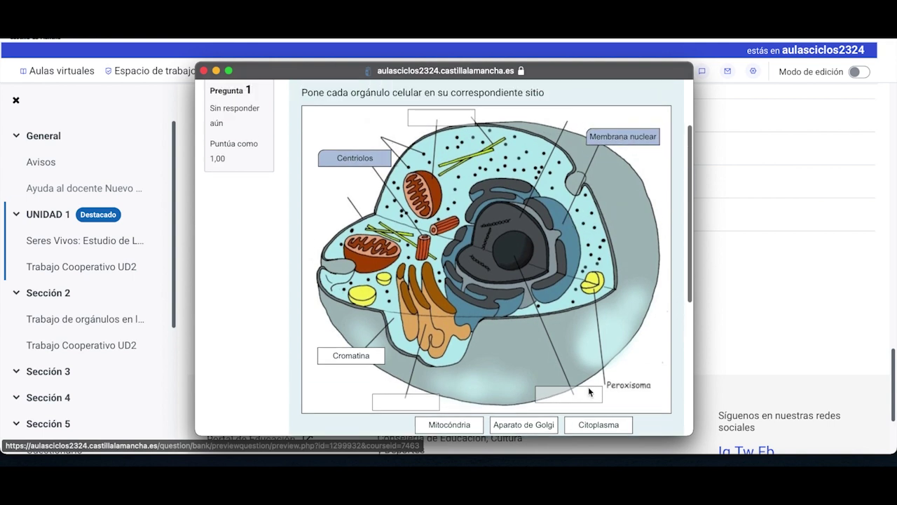
Place Aparato de Golgi in the lower-right zone, Mitocóndria in the bottom-centre zone and Citoplasma in the top zone of the cell image.
{"action": "scroll", "coordinate": [588, 386], "scroll_direction": "down", "scroll_amount": 2}
{"action": "left_click_drag", "start_coordinate": [536, 396], "coordinate": [584, 362]}
{"action": "left_click_drag", "start_coordinate": [438, 394], "coordinate": [410, 371]}
{"action": "left_click_drag", "start_coordinate": [595, 395], "coordinate": [452, 192]}
{"action": "scroll", "coordinate": [461, 246], "scroll_direction": "down", "scroll_amount": 2}
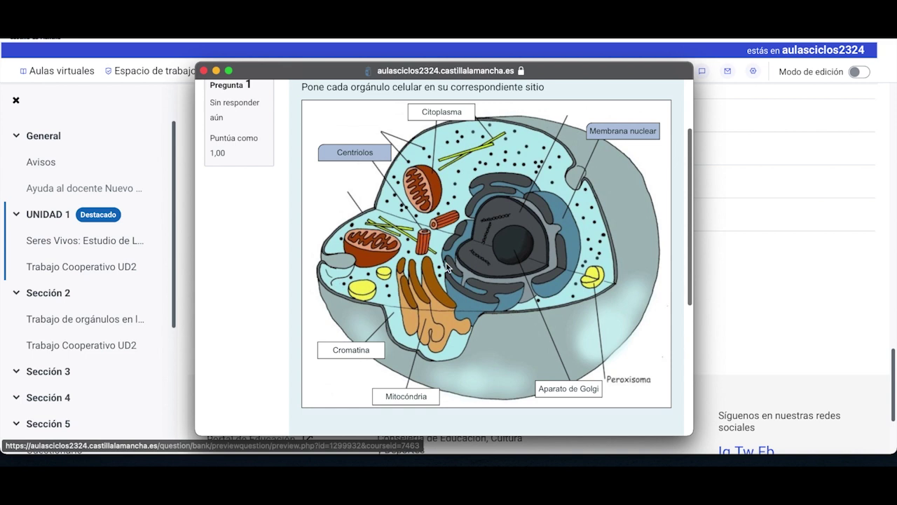
{"action": "scroll", "coordinate": [383, 215], "scroll_direction": "up", "scroll_amount": 1}
{"action": "scroll", "coordinate": [383, 214], "scroll_direction": "down", "scroll_amount": 1}
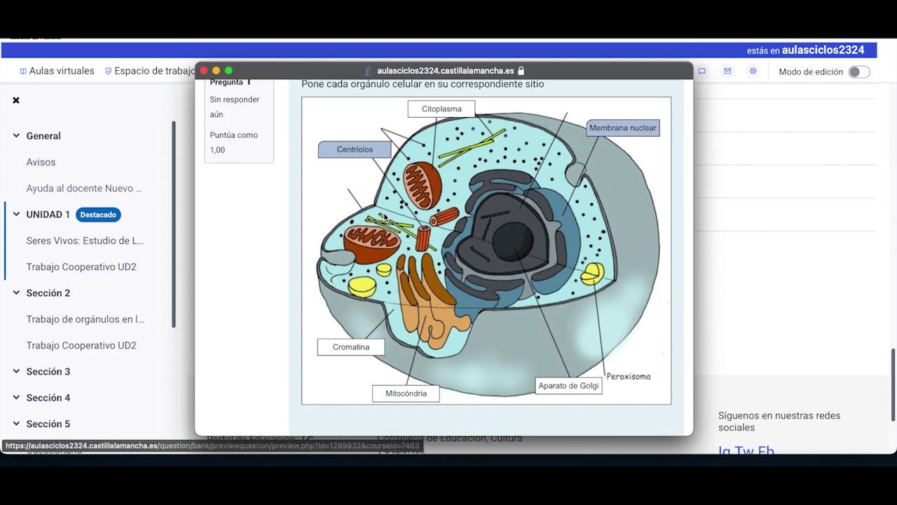
Close the preview window and save the "Orgánulos celulares" question, returning to the question bank.
{"action": "scroll", "coordinate": [383, 214], "scroll_direction": "up", "scroll_amount": 2}
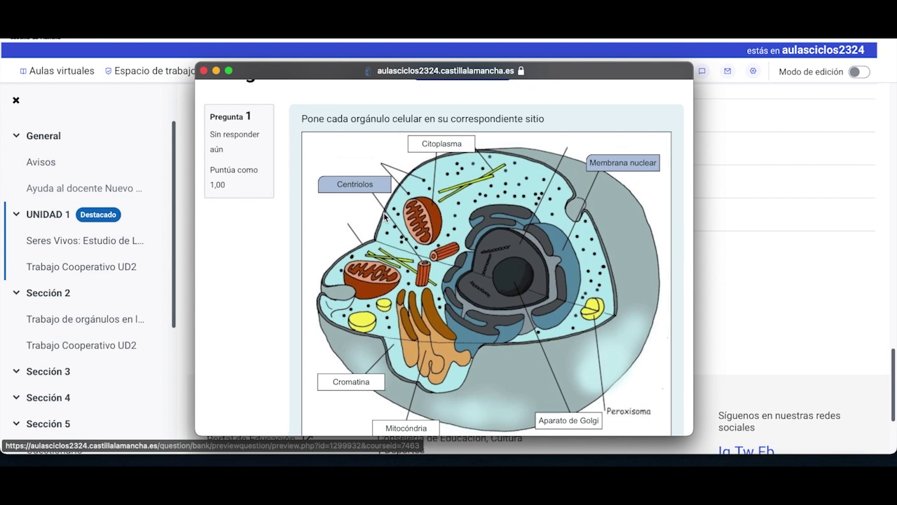
{"action": "left_click", "coordinate": [203, 71]}
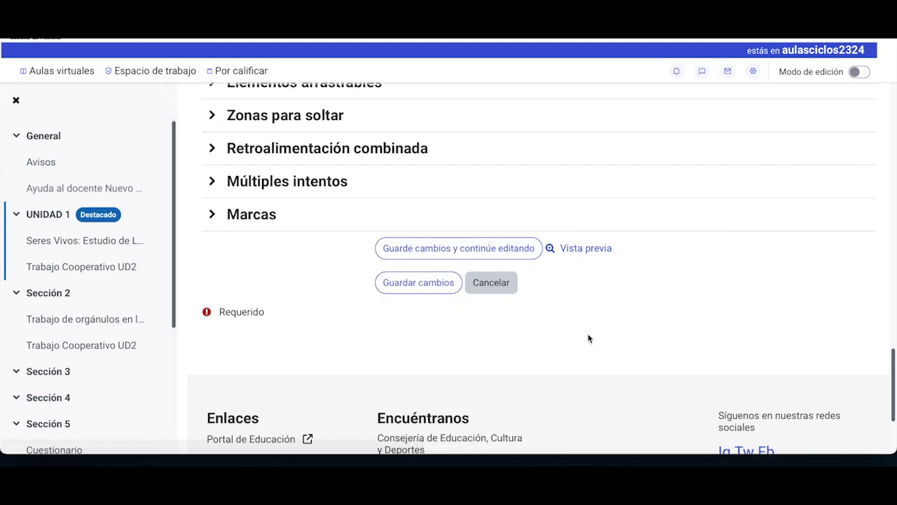
{"action": "left_click", "coordinate": [413, 282]}
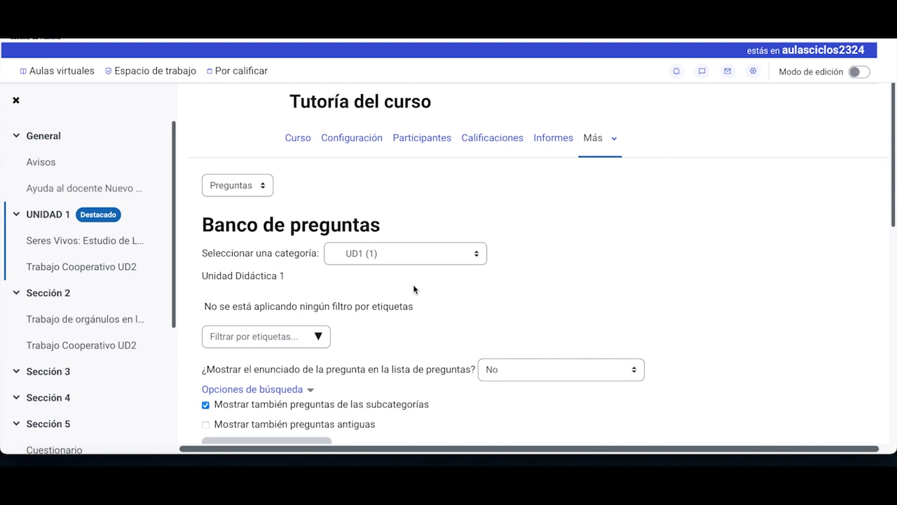
Add a question of the type "Elige la palabra perdida" to the UD1 category of the question bank.
{"action": "scroll", "coordinate": [413, 284], "scroll_direction": "down", "scroll_amount": 3}
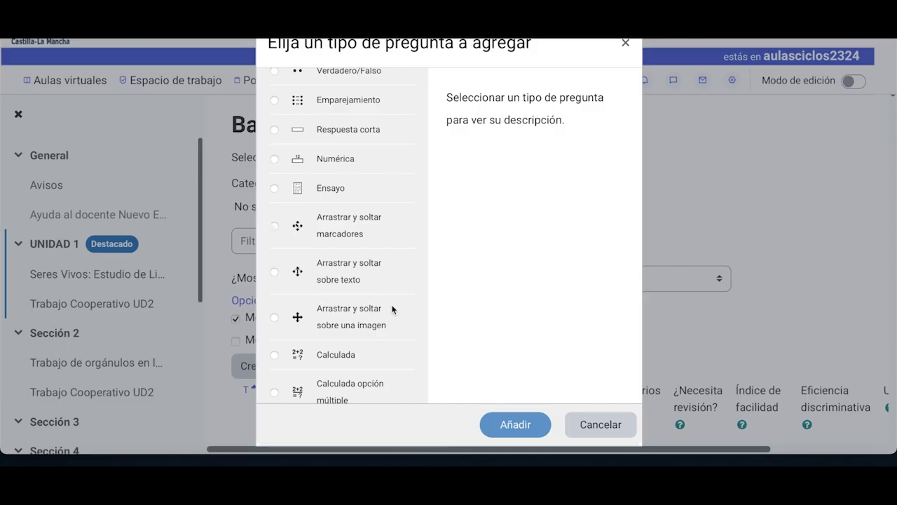
{"action": "scroll", "coordinate": [391, 309], "scroll_direction": "down", "scroll_amount": 3}
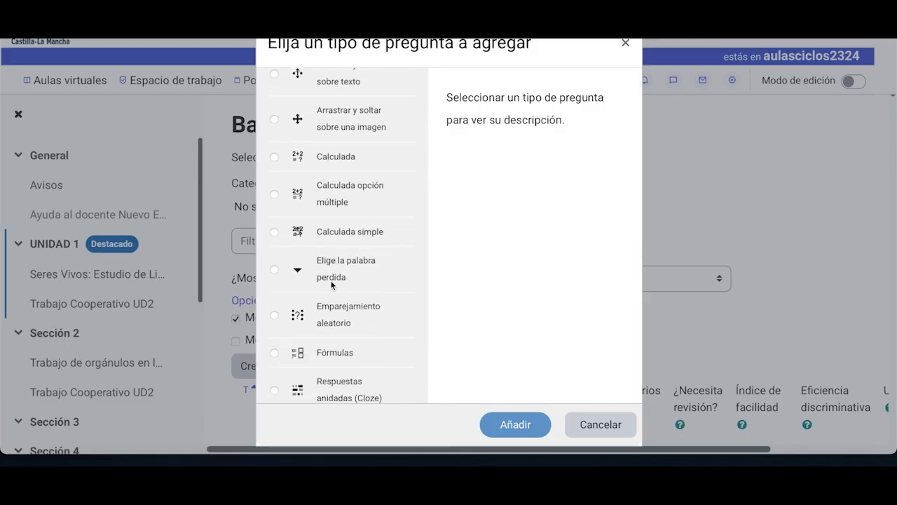
{"action": "left_click", "coordinate": [275, 272]}
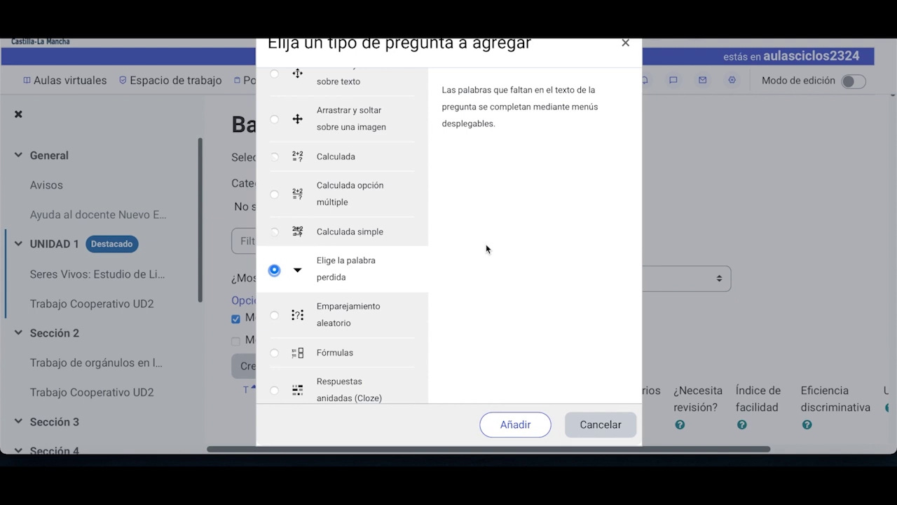
{"action": "left_click", "coordinate": [511, 431]}
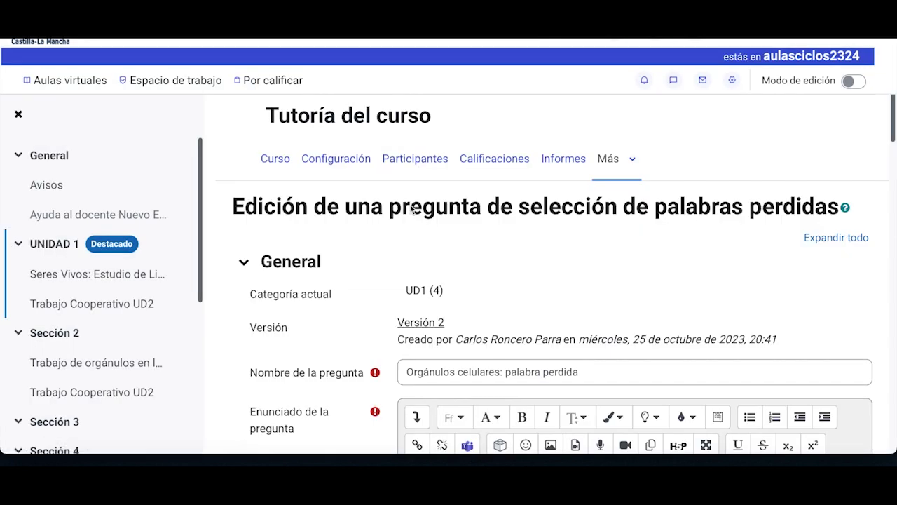
Examine the name and statement of the question "Orgánulos celulares: palabra perdida", including its [[1]] and [[5]] gap placeholders.
{"action": "scroll", "coordinate": [413, 209], "scroll_direction": "down", "scroll_amount": 1}
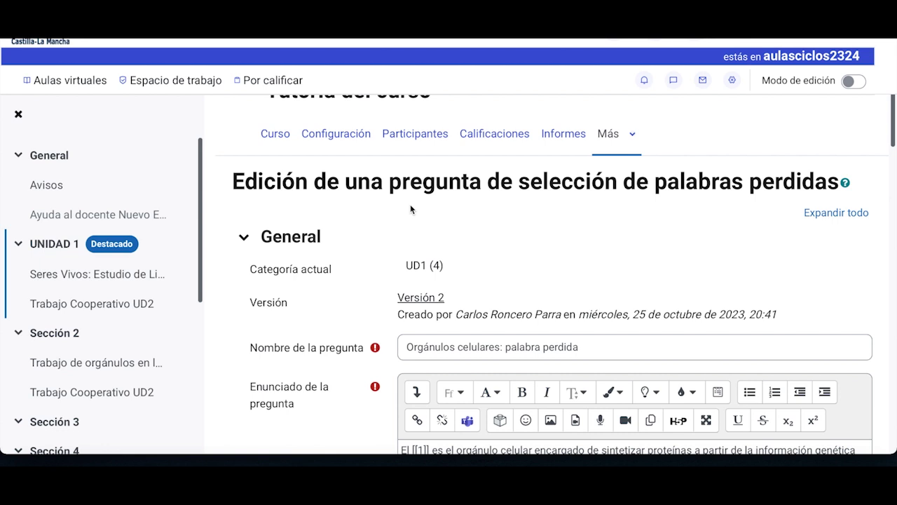
{"action": "scroll", "coordinate": [410, 204], "scroll_direction": "down", "scroll_amount": 4}
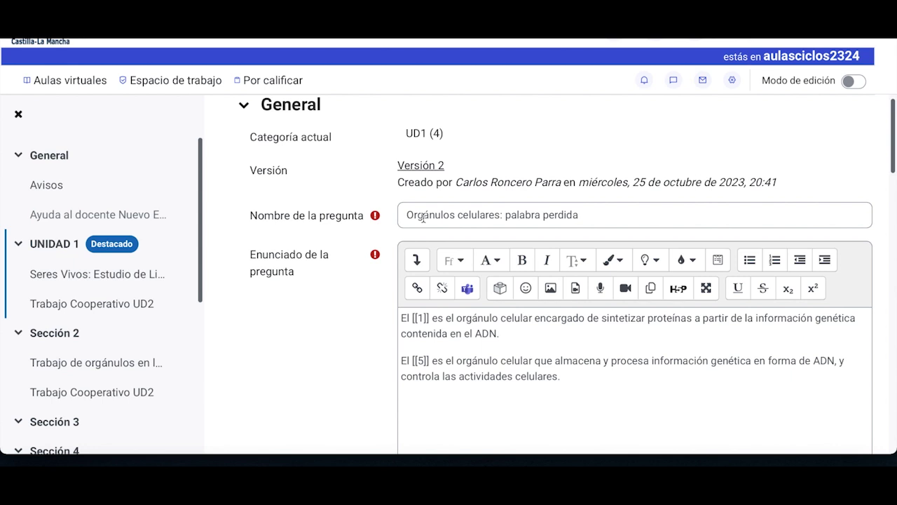
{"action": "scroll", "coordinate": [502, 365], "scroll_direction": "down", "scroll_amount": 2}
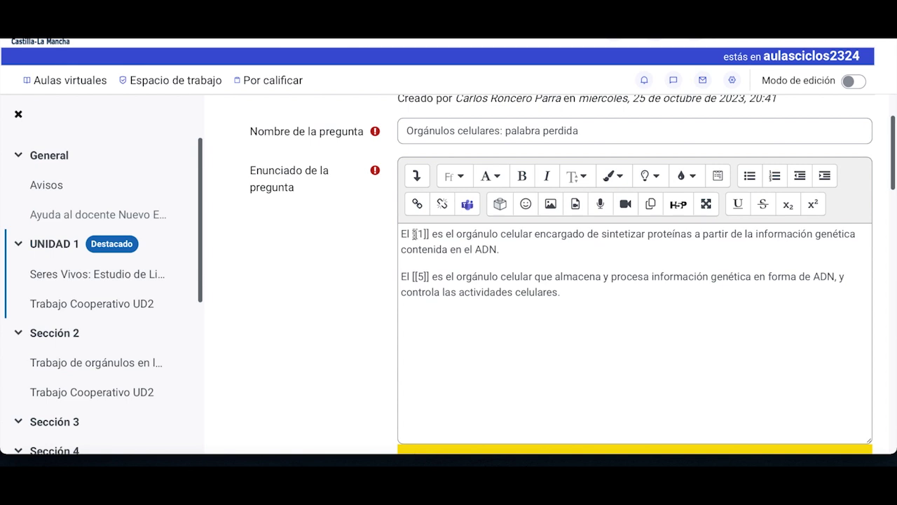
{"action": "left_click_drag", "start_coordinate": [412, 234], "coordinate": [430, 234]}
{"action": "left_click", "coordinate": [434, 240]}
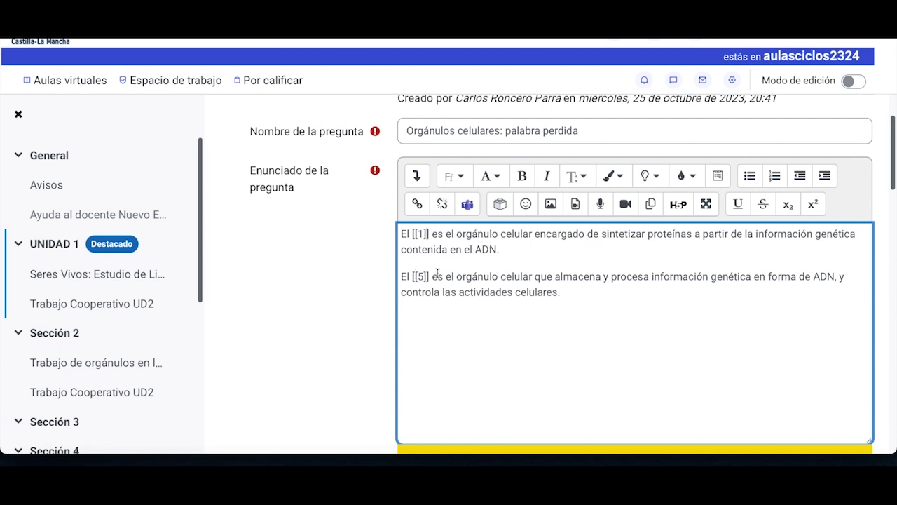
{"action": "scroll", "coordinate": [438, 273], "scroll_direction": "up", "scroll_amount": 1}
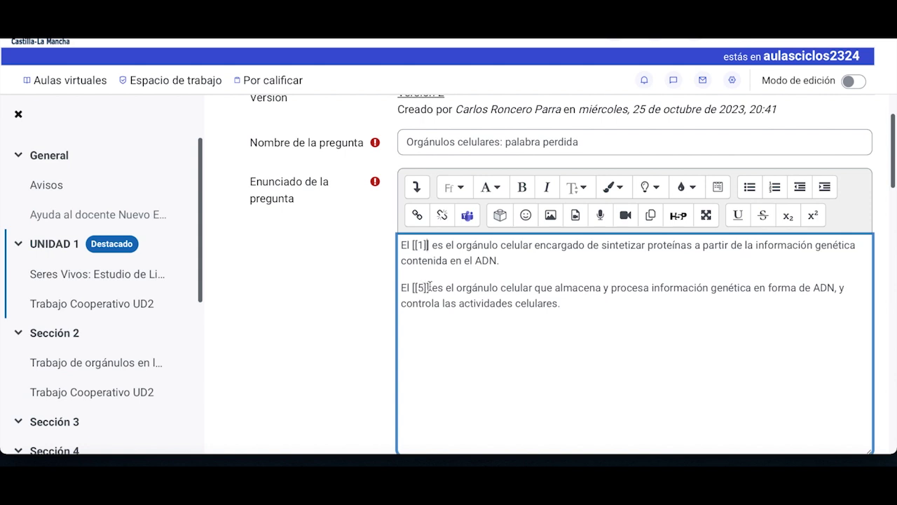
{"action": "left_click", "coordinate": [425, 322]}
{"action": "left_click_drag", "start_coordinate": [412, 246], "coordinate": [421, 245]}
Examine the answers and groups of options [[1]] to [[5]] and compare them with the placeholders in the question statement.
{"action": "scroll", "coordinate": [340, 305], "scroll_direction": "down", "scroll_amount": 4}
{"action": "scroll", "coordinate": [341, 308], "scroll_direction": "down", "scroll_amount": 10}
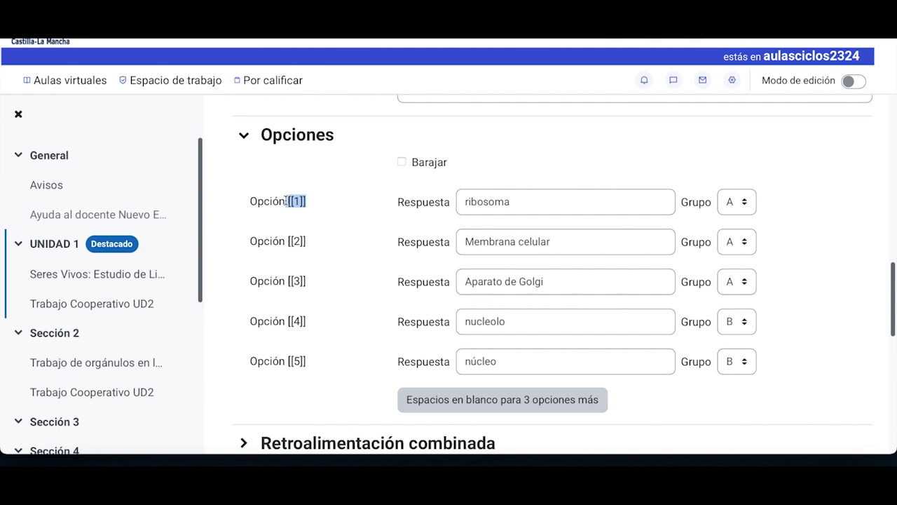
{"action": "left_click", "coordinate": [335, 240]}
{"action": "scroll", "coordinate": [334, 239], "scroll_direction": "up", "scroll_amount": 10}
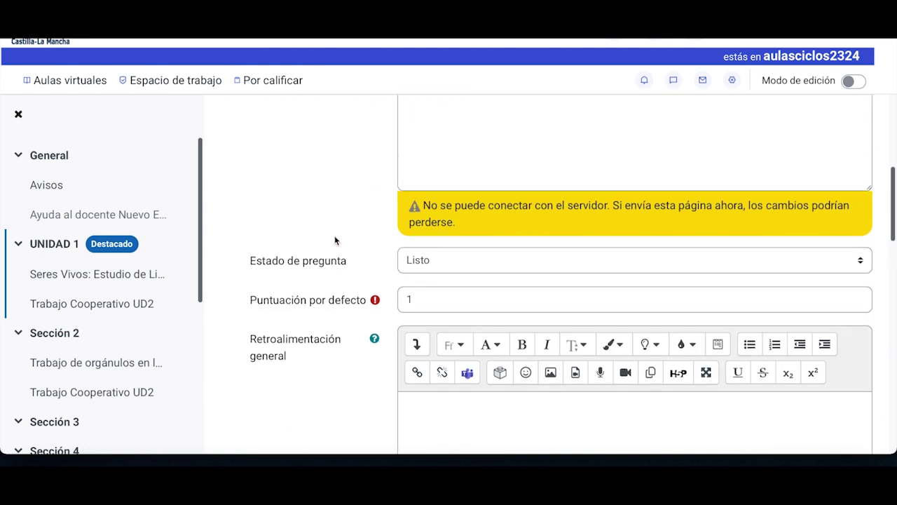
{"action": "scroll", "coordinate": [414, 258], "scroll_direction": "up", "scroll_amount": 1}
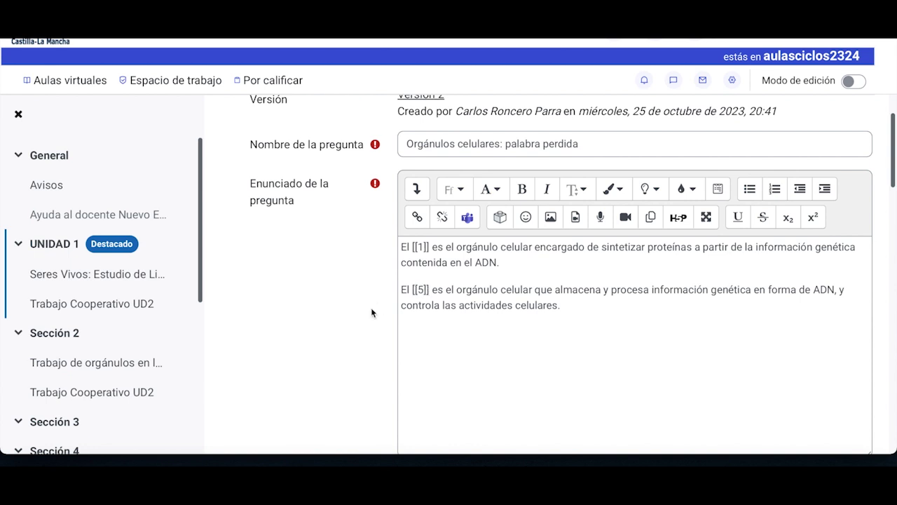
{"action": "scroll", "coordinate": [371, 311], "scroll_direction": "down", "scroll_amount": 12}
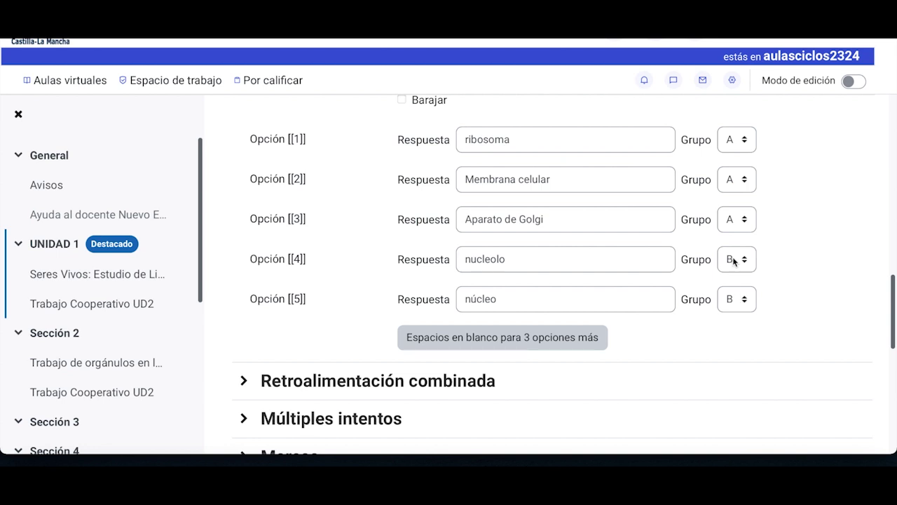
{"action": "left_click_drag", "start_coordinate": [500, 299], "coordinate": [459, 300]}
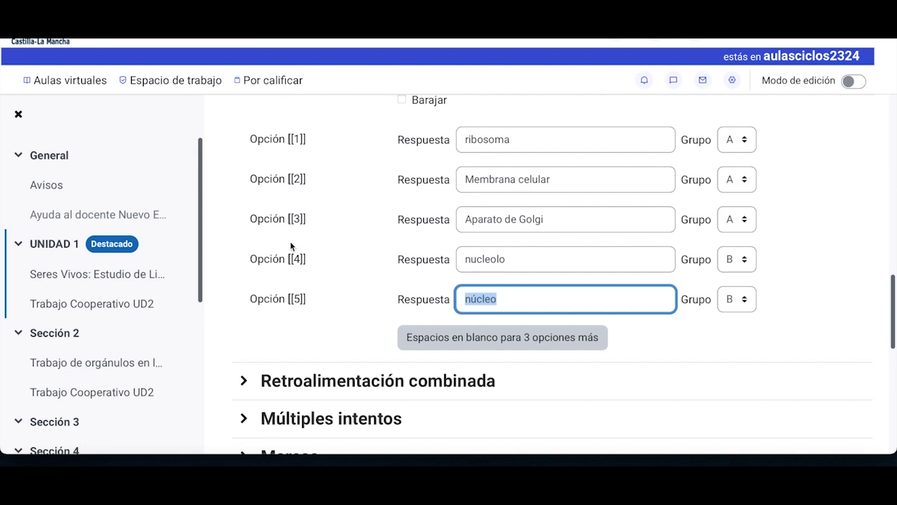
Set the penalty for each incorrect attempt to 25% in the multiple-attempts settings, leaving that section collapsed.
{"action": "scroll", "coordinate": [290, 245], "scroll_direction": "down", "scroll_amount": 5}
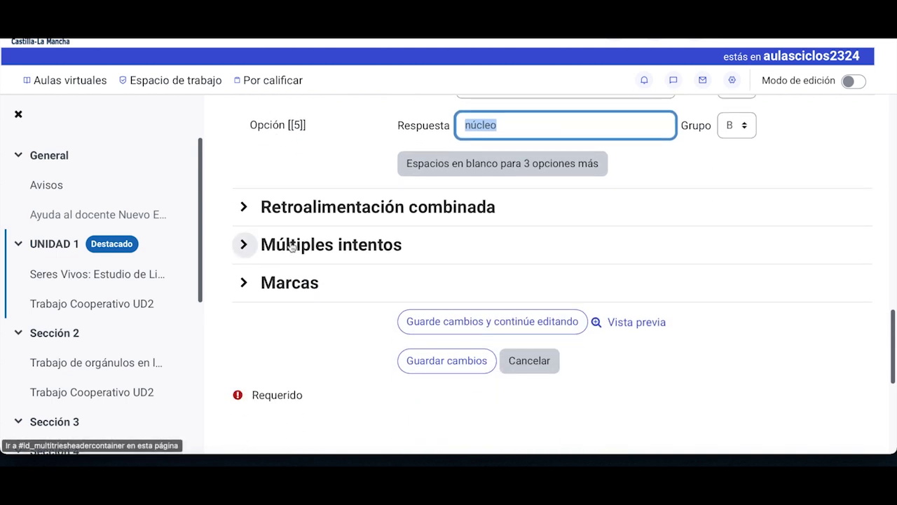
{"action": "left_click", "coordinate": [243, 245]}
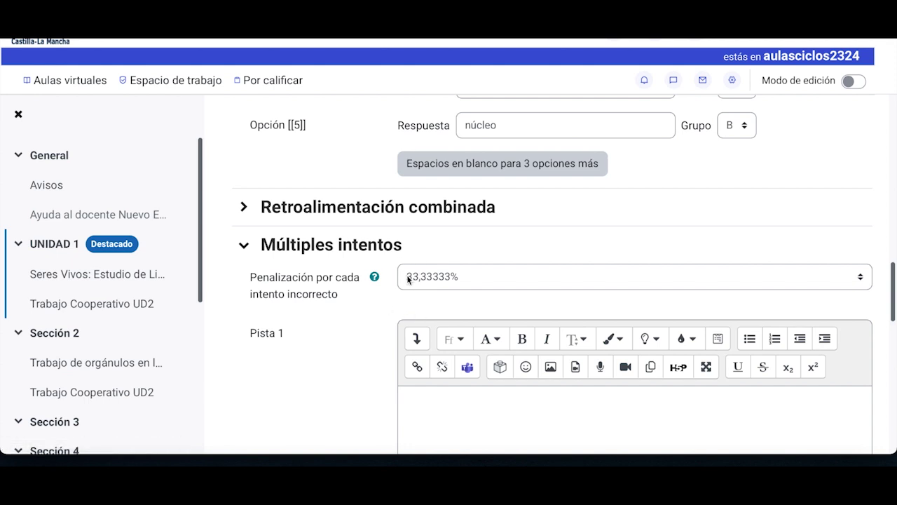
{"action": "left_click", "coordinate": [774, 284]}
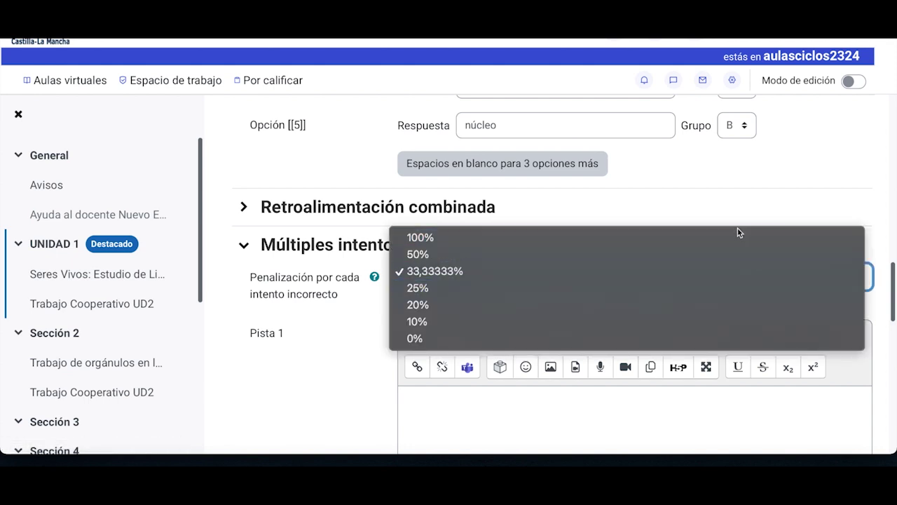
{"action": "left_click", "coordinate": [699, 295]}
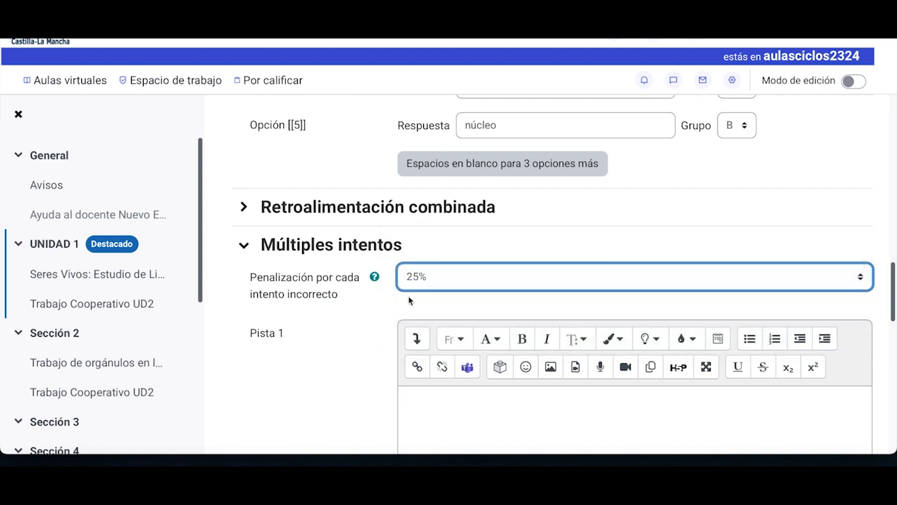
{"action": "left_click", "coordinate": [244, 246]}
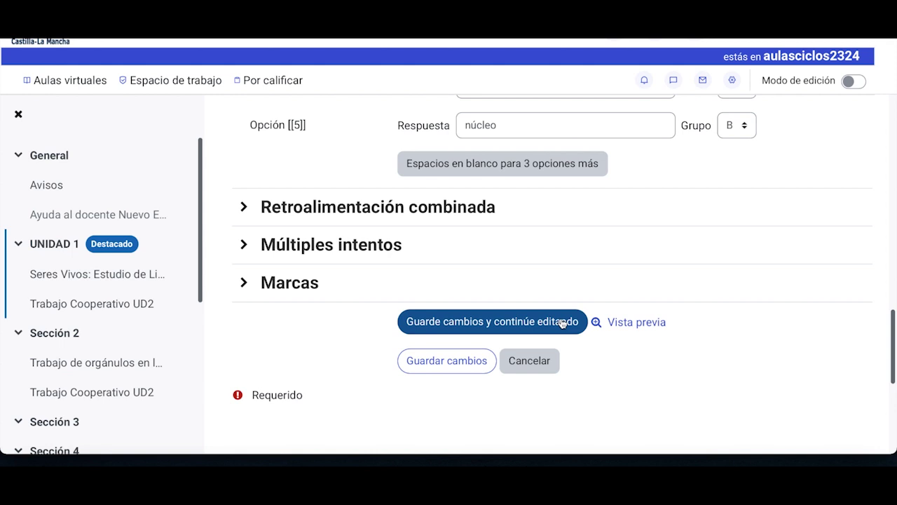
Open the preview of "Orgánulos celulares: palabra perdida" and bring its two gap sentences into view.
{"action": "left_click", "coordinate": [628, 326]}
{"action": "left_click_drag", "start_coordinate": [140, 44], "coordinate": [448, 70]}
{"action": "scroll", "coordinate": [461, 268], "scroll_direction": "down", "scroll_amount": 2}
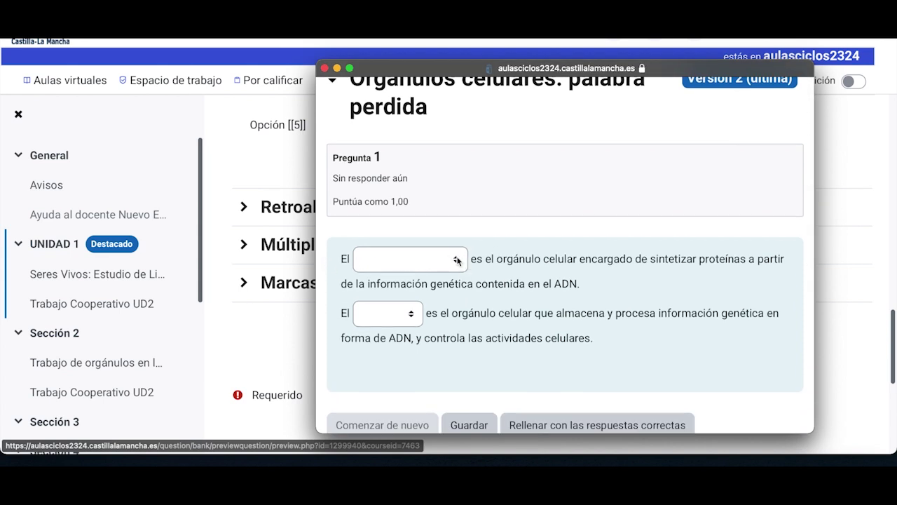
In the preview, choose ribosoma for the first gap and núcleo for the second, and review the completed sentences.
{"action": "left_click", "coordinate": [457, 261]}
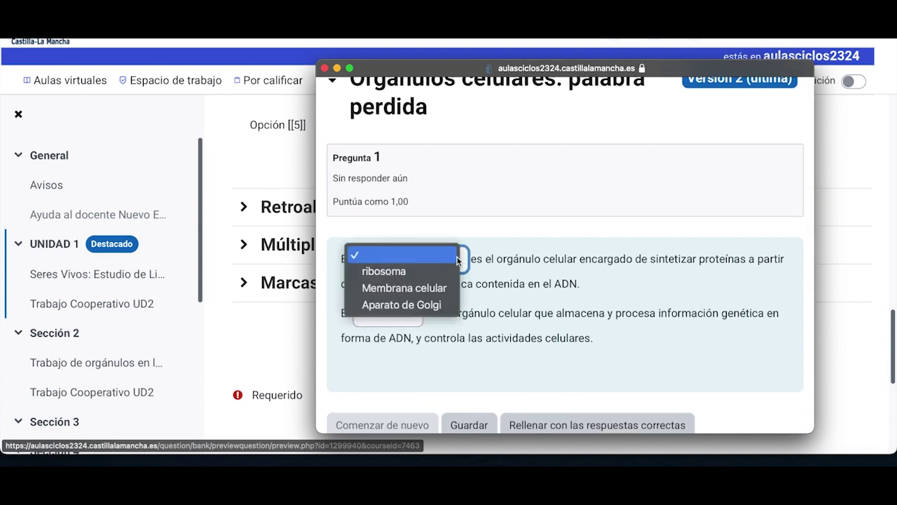
{"action": "left_click", "coordinate": [421, 273]}
{"action": "scroll", "coordinate": [417, 275], "scroll_direction": "down", "scroll_amount": 1}
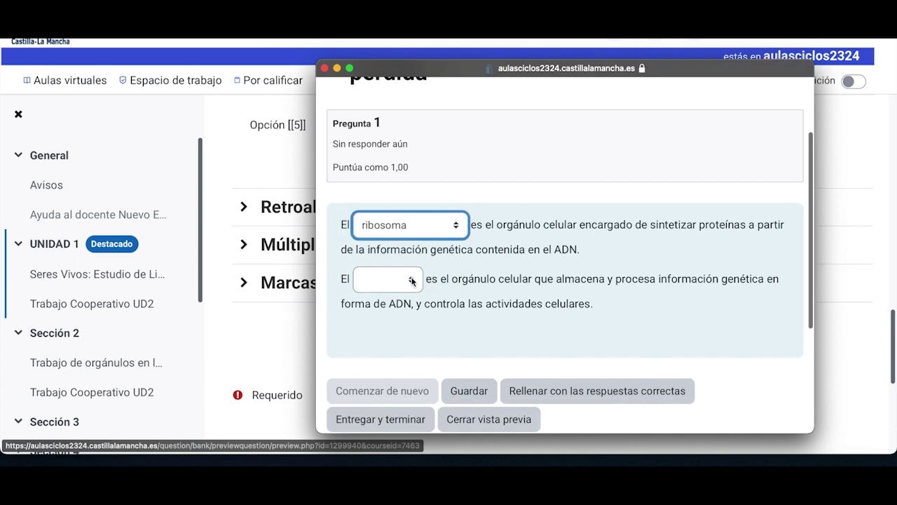
{"action": "left_click", "coordinate": [411, 278]}
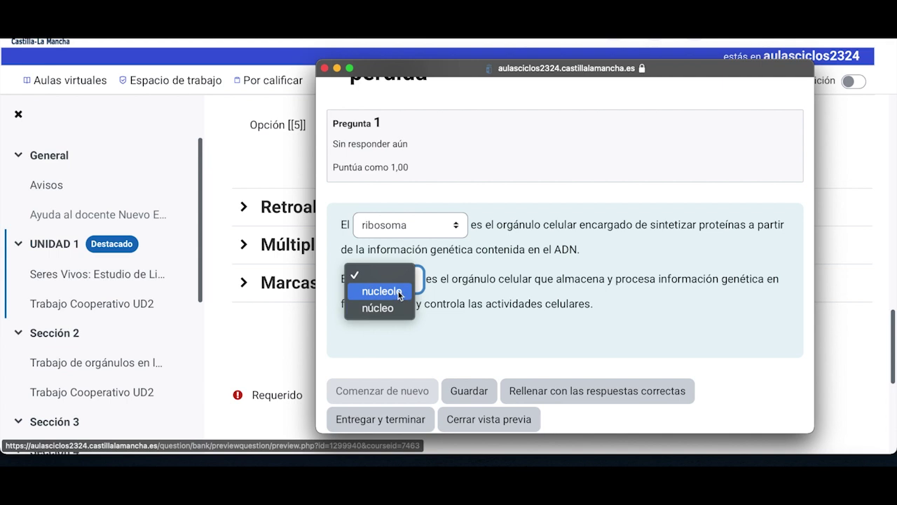
{"action": "left_click", "coordinate": [397, 310]}
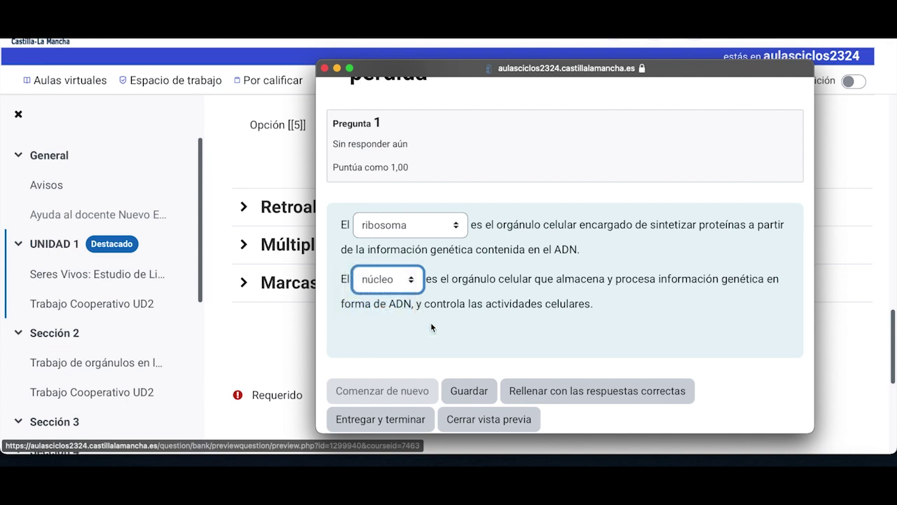
{"action": "left_click", "coordinate": [465, 396]}
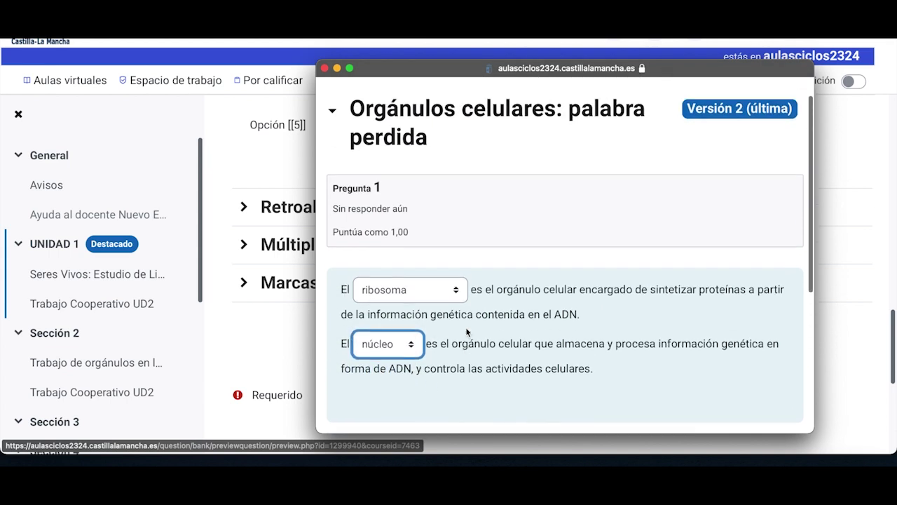
{"action": "scroll", "coordinate": [427, 241], "scroll_direction": "up", "scroll_amount": 1}
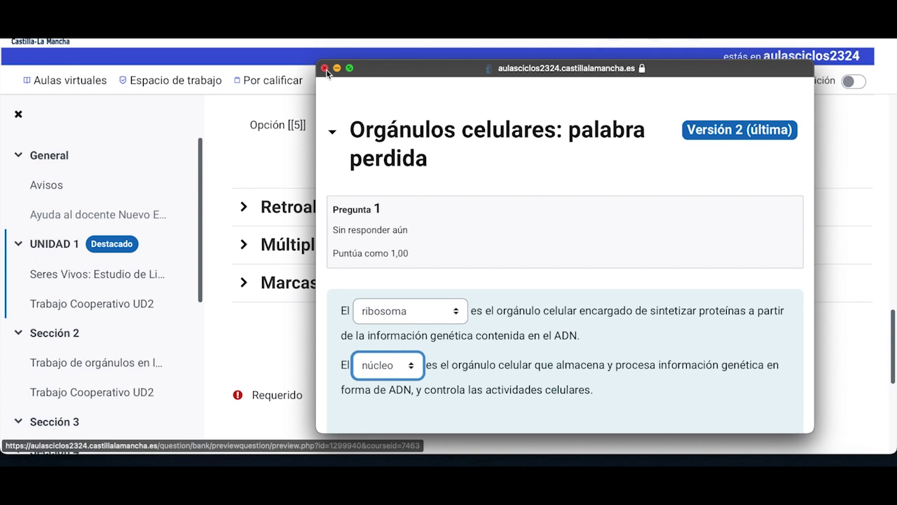
{"action": "scroll", "coordinate": [439, 303], "scroll_direction": "down", "scroll_amount": 2}
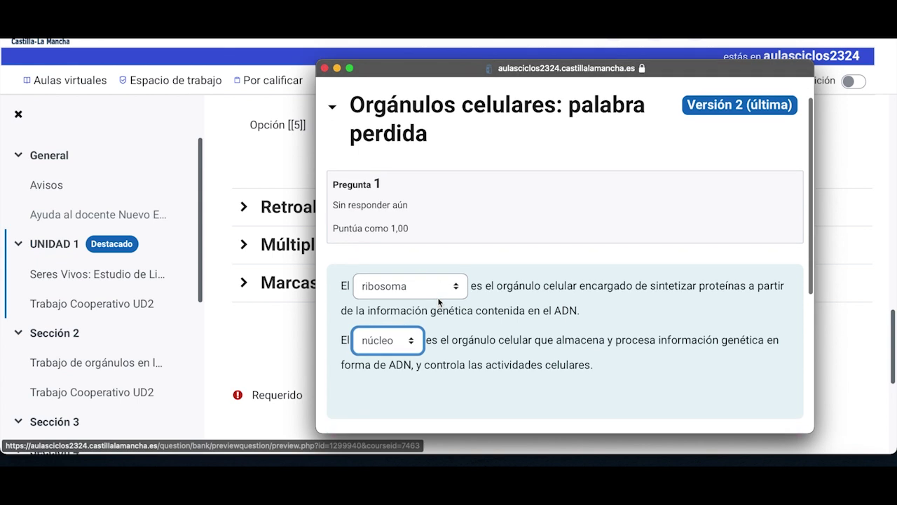
Close the question preview and add a new Respuestas anidadas (Cloze) question to the UD1 category.
{"action": "left_click", "coordinate": [325, 68]}
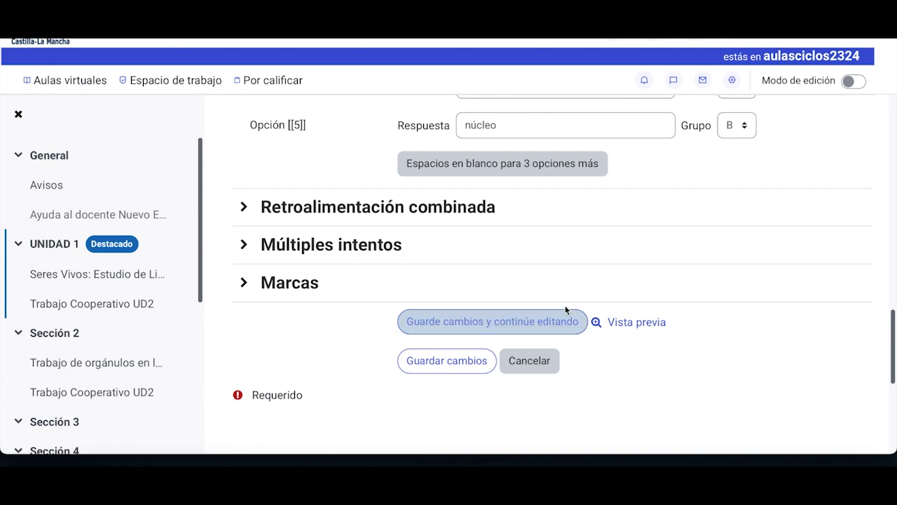
{"action": "scroll", "coordinate": [579, 262], "scroll_direction": "up", "scroll_amount": 1}
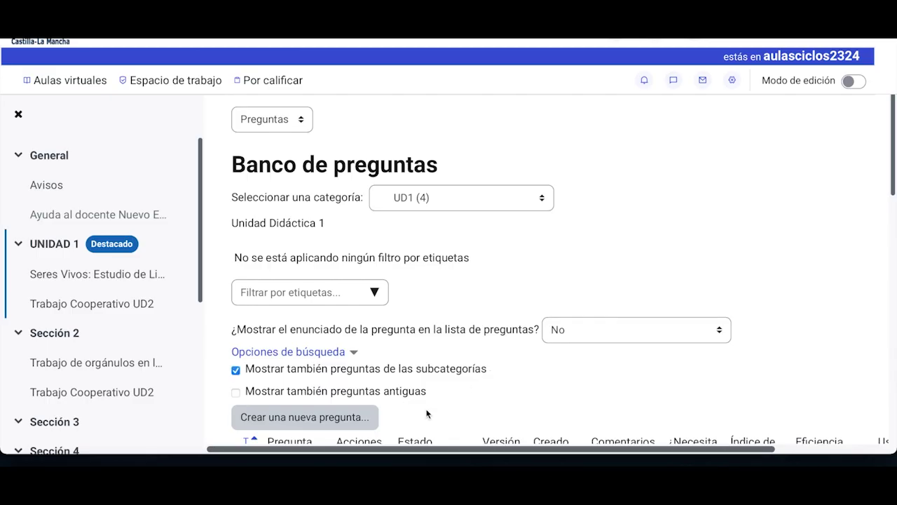
{"action": "left_click", "coordinate": [342, 418]}
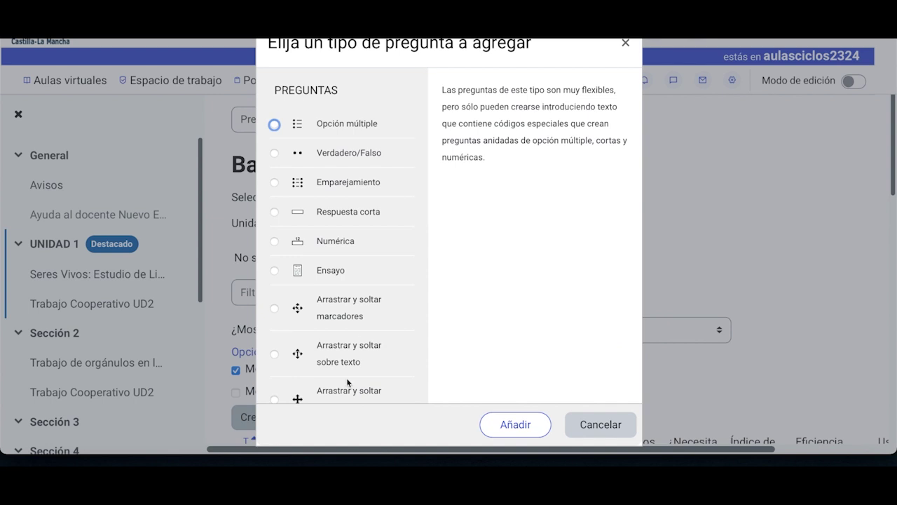
{"action": "scroll", "coordinate": [350, 357], "scroll_direction": "down", "scroll_amount": 3}
{"action": "scroll", "coordinate": [355, 339], "scroll_direction": "down", "scroll_amount": 2}
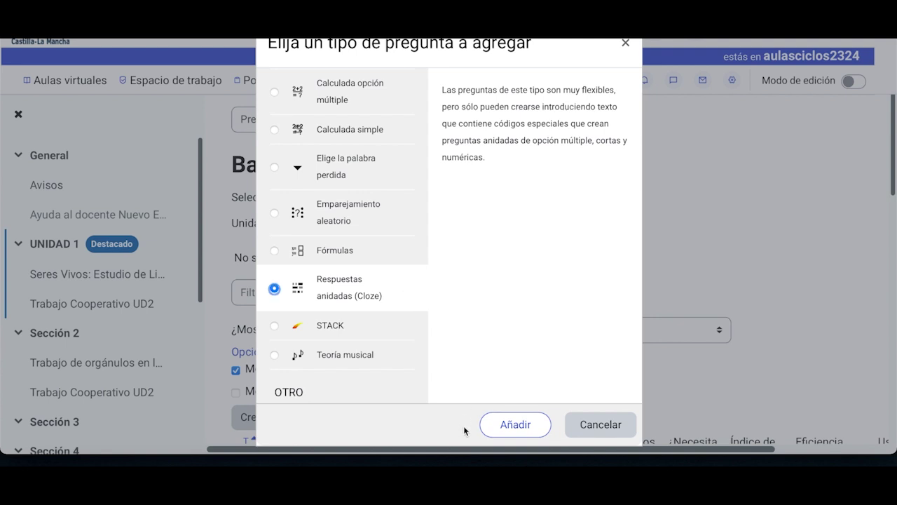
{"action": "left_click", "coordinate": [514, 425]}
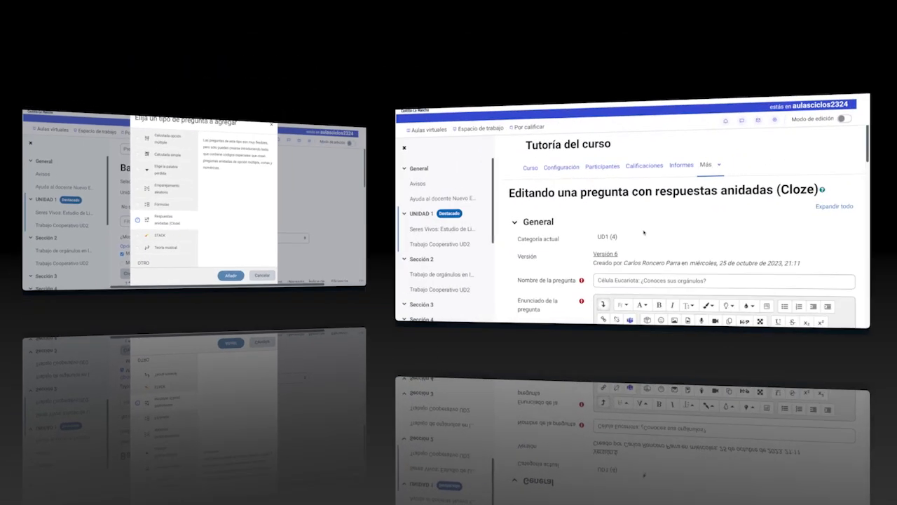
Compare the MULTICHOICE variants for the Cloze question's first item and open a new MULTICHOICE_H subquestion.
{"action": "scroll", "coordinate": [332, 330], "scroll_direction": "down", "scroll_amount": 1}
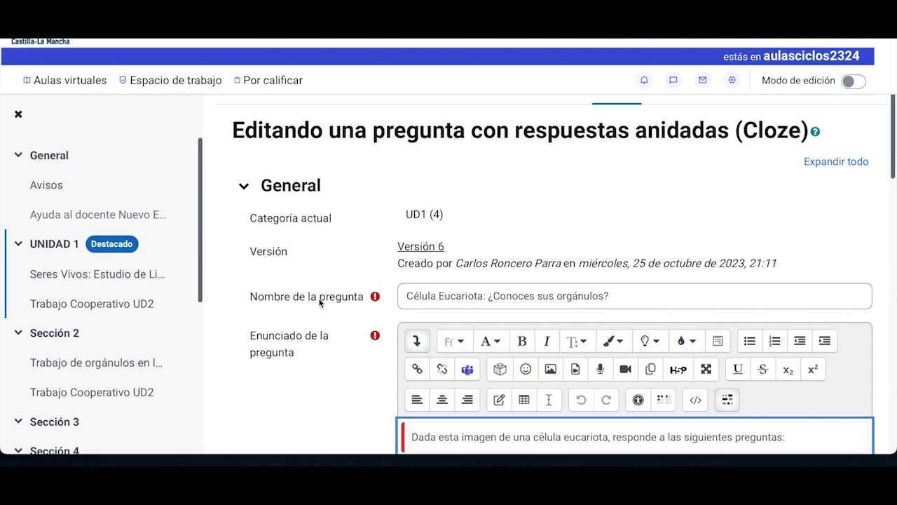
{"action": "scroll", "coordinate": [320, 302], "scroll_direction": "down", "scroll_amount": 1}
{"action": "scroll", "coordinate": [320, 302], "scroll_direction": "down", "scroll_amount": 2}
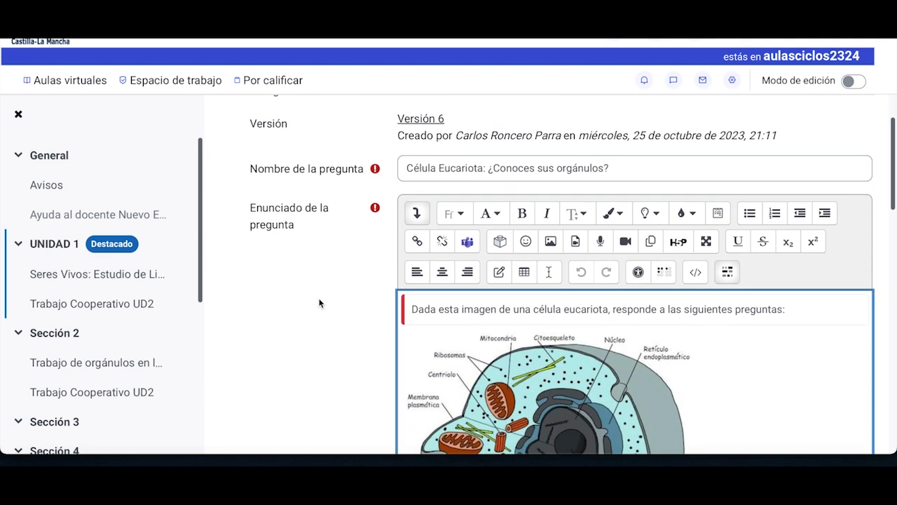
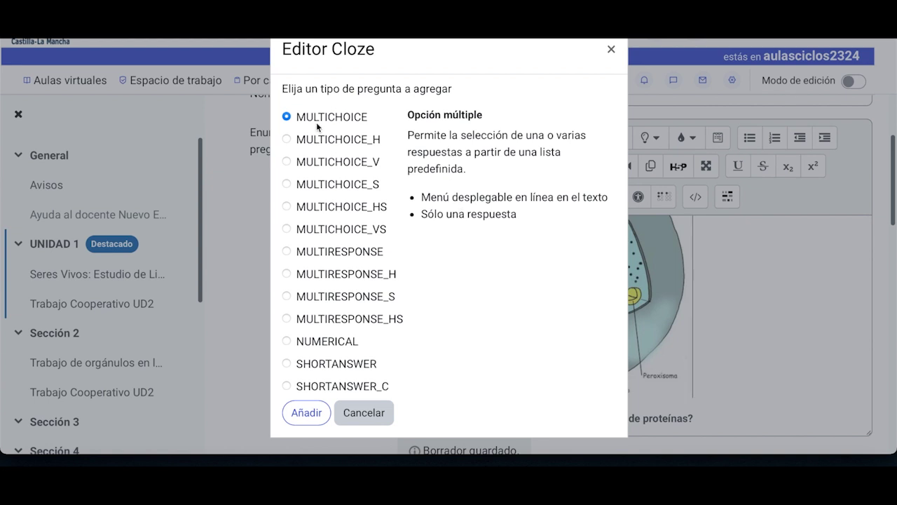
{"action": "left_click", "coordinate": [286, 229]}
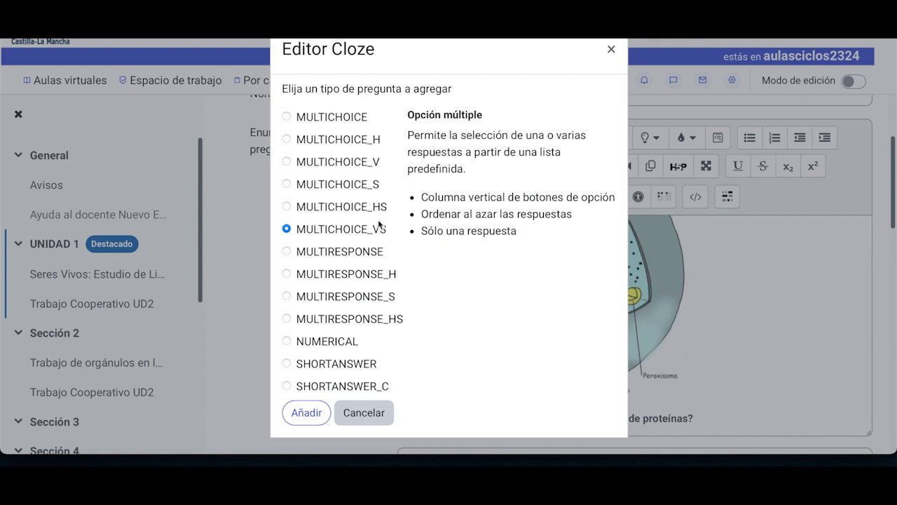
{"action": "left_click", "coordinate": [287, 208]}
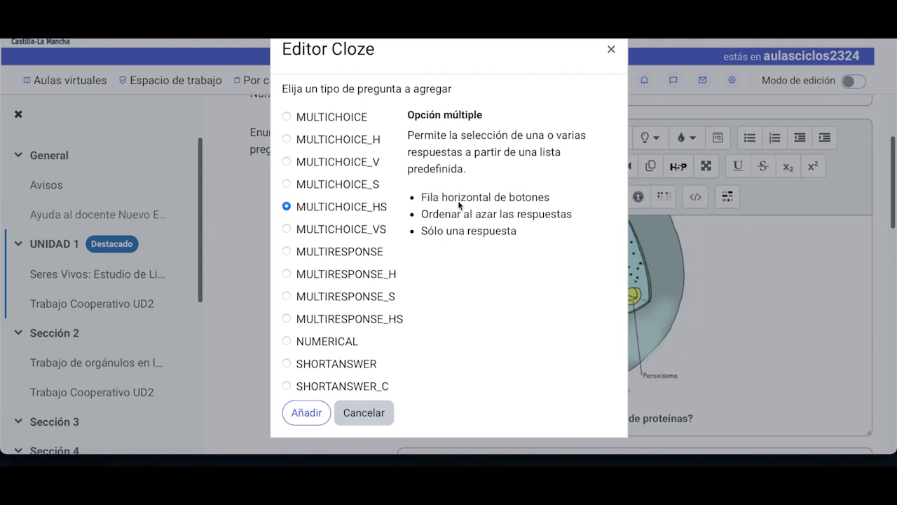
{"action": "left_click", "coordinate": [286, 185]}
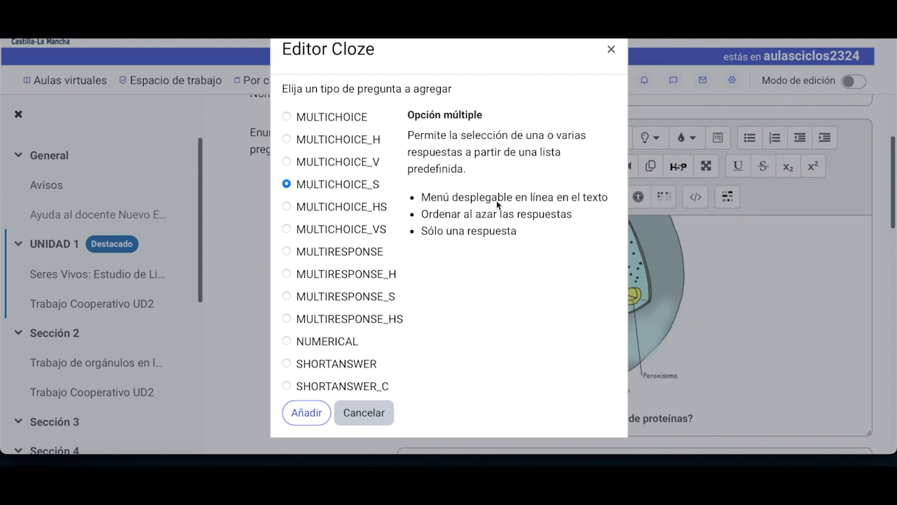
{"action": "left_click", "coordinate": [287, 161]}
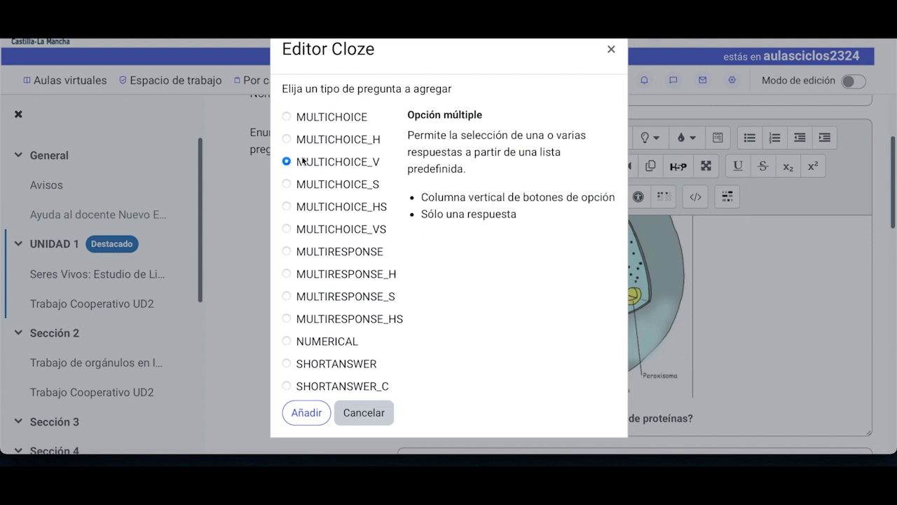
{"action": "left_click", "coordinate": [287, 139]}
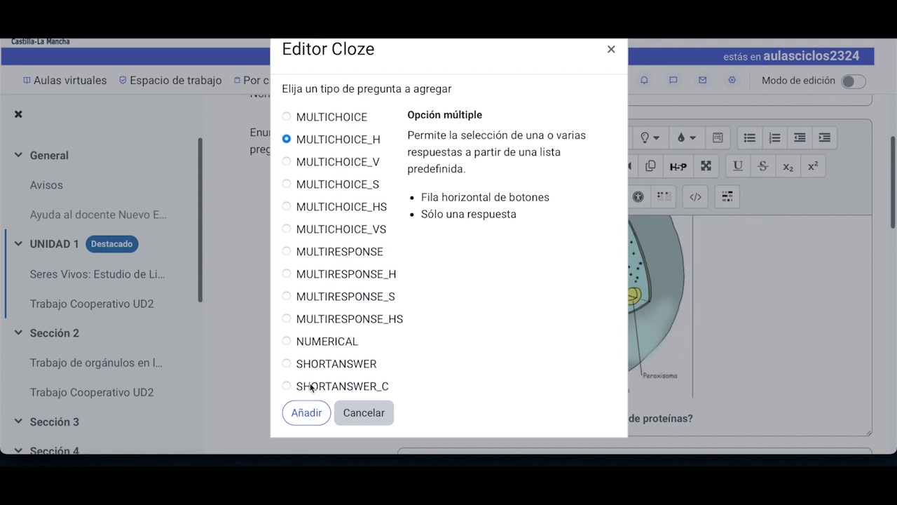
{"action": "left_click", "coordinate": [303, 415]}
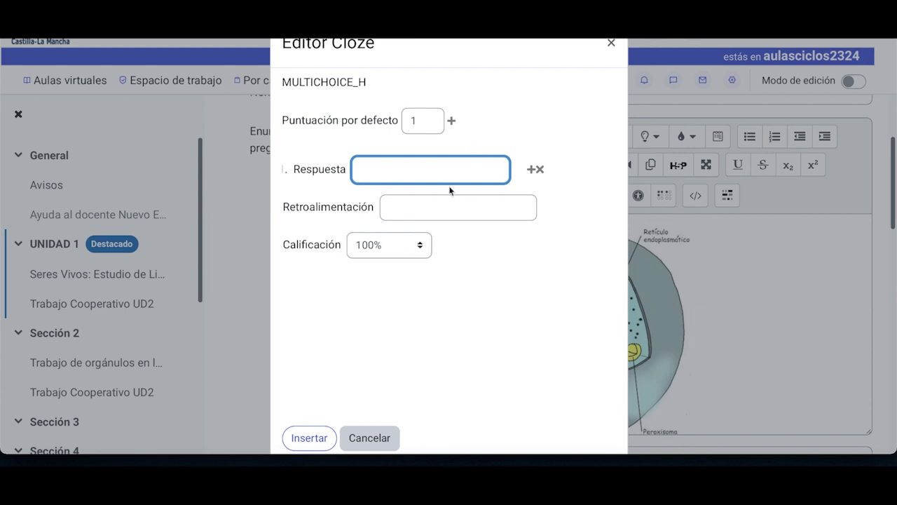
Extend the MULTICHOICE_H subquestion to four blank answers and look through their fields.
{"action": "left_click", "coordinate": [451, 122]}
{"action": "left_click", "coordinate": [452, 122]}
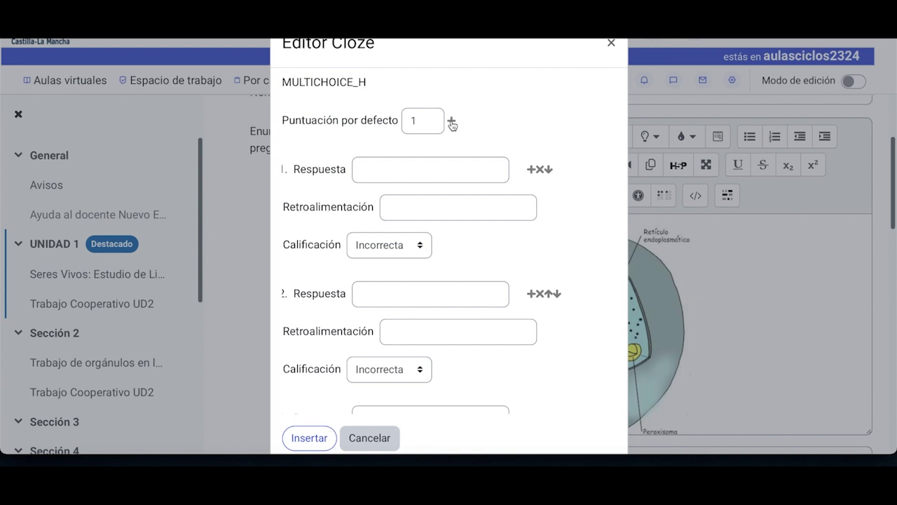
{"action": "scroll", "coordinate": [451, 227], "scroll_direction": "down", "scroll_amount": 3}
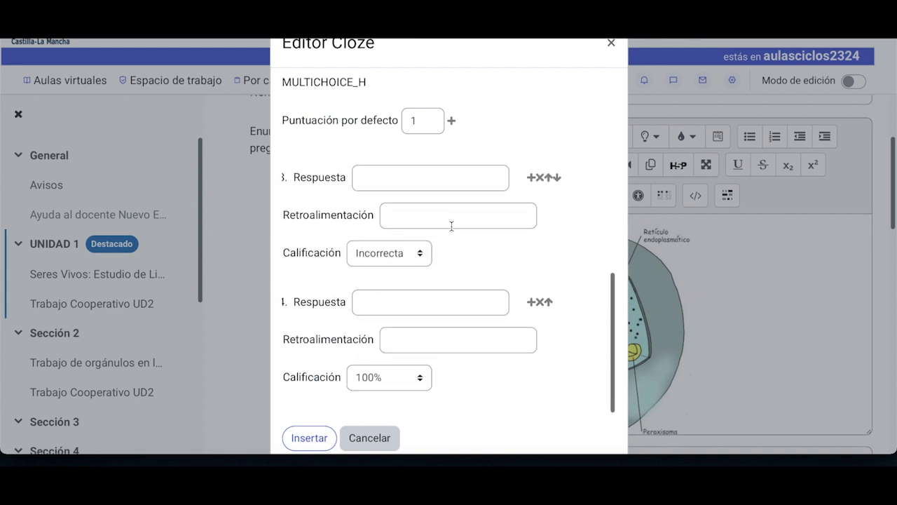
{"action": "scroll", "coordinate": [451, 226], "scroll_direction": "up", "scroll_amount": 5}
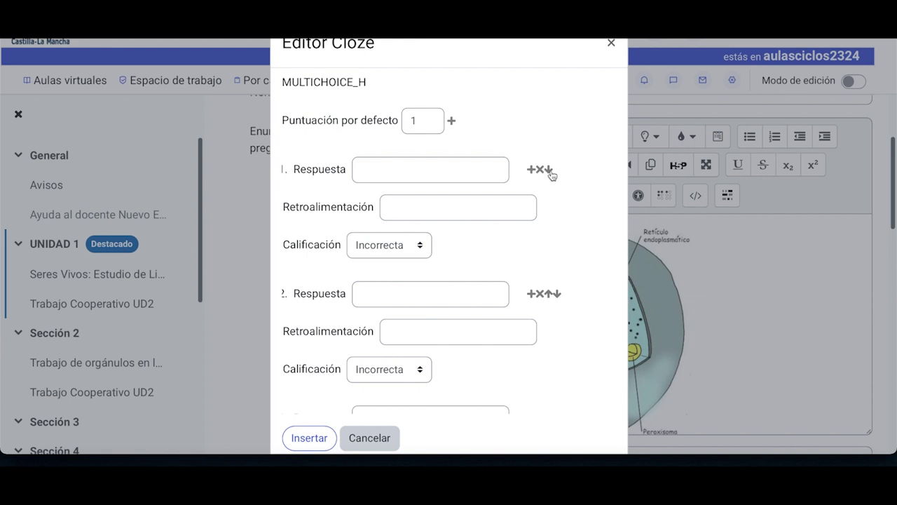
Set the first MULTICHOICE_H answer's grade to 100%, check the remaining answers and close the Cloze editor without inserting.
{"action": "left_click", "coordinate": [468, 167]}
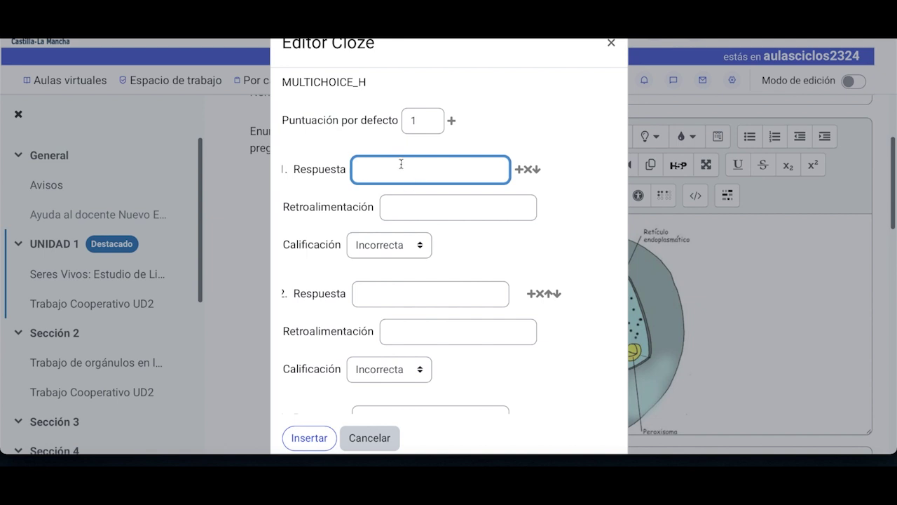
{"action": "left_click", "coordinate": [419, 205]}
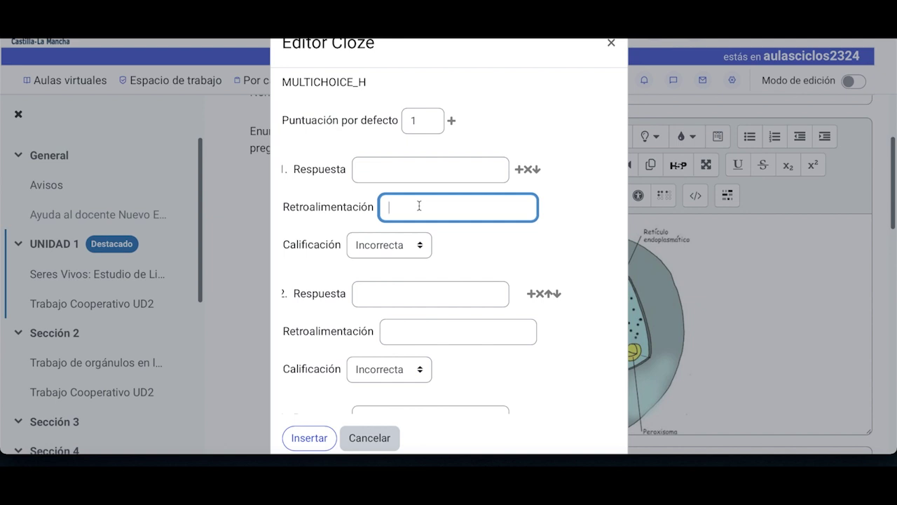
{"action": "left_click", "coordinate": [419, 245]}
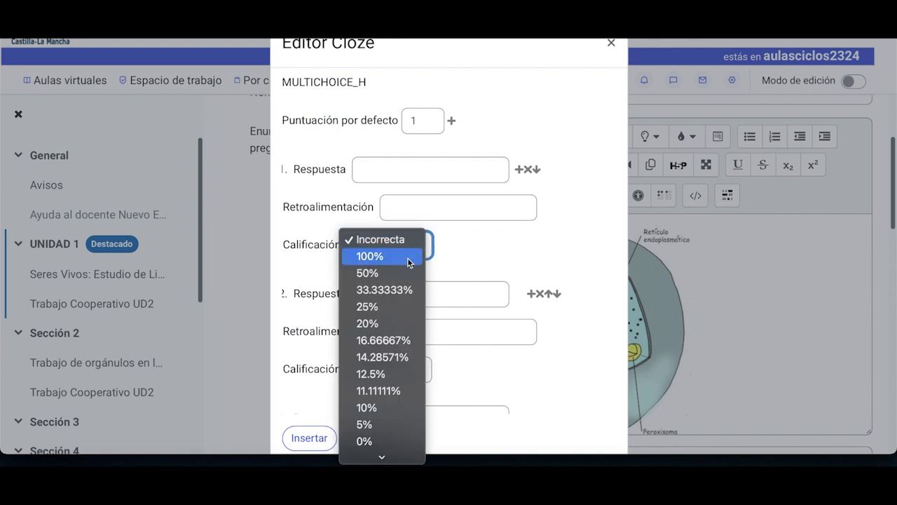
{"action": "left_click", "coordinate": [409, 263]}
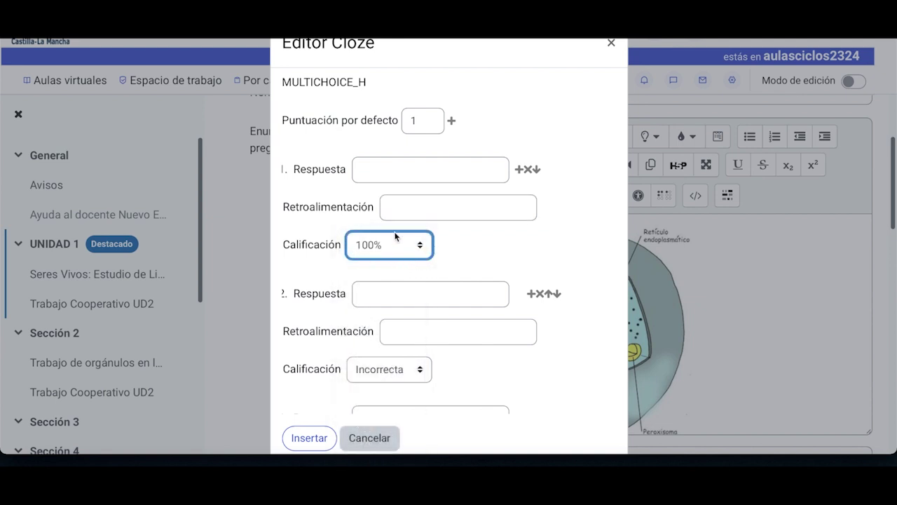
{"action": "scroll", "coordinate": [394, 239], "scroll_direction": "down", "scroll_amount": 3}
{"action": "scroll", "coordinate": [395, 256], "scroll_direction": "down", "scroll_amount": 2}
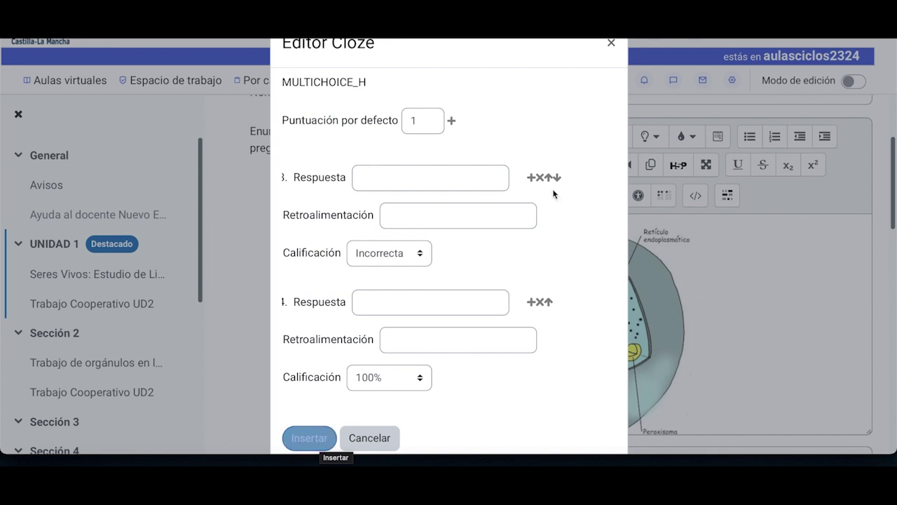
{"action": "left_click", "coordinate": [611, 43]}
For item 2, "Señala los que sean orgánulos celulares", compare the MULTIRESPONSE variants and add a MULTIRESPONSE subquestion.
{"action": "scroll", "coordinate": [600, 313], "scroll_direction": "down", "scroll_amount": 3}
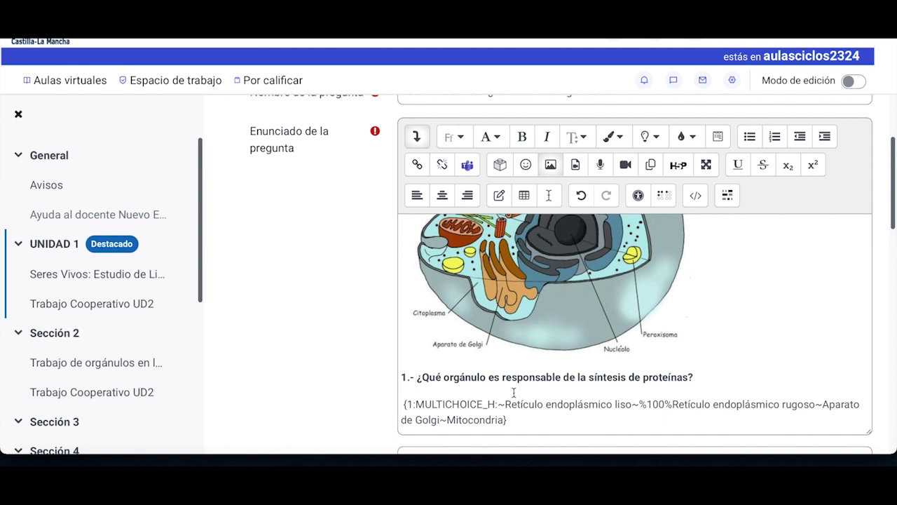
{"action": "scroll", "coordinate": [513, 392], "scroll_direction": "down", "scroll_amount": 1}
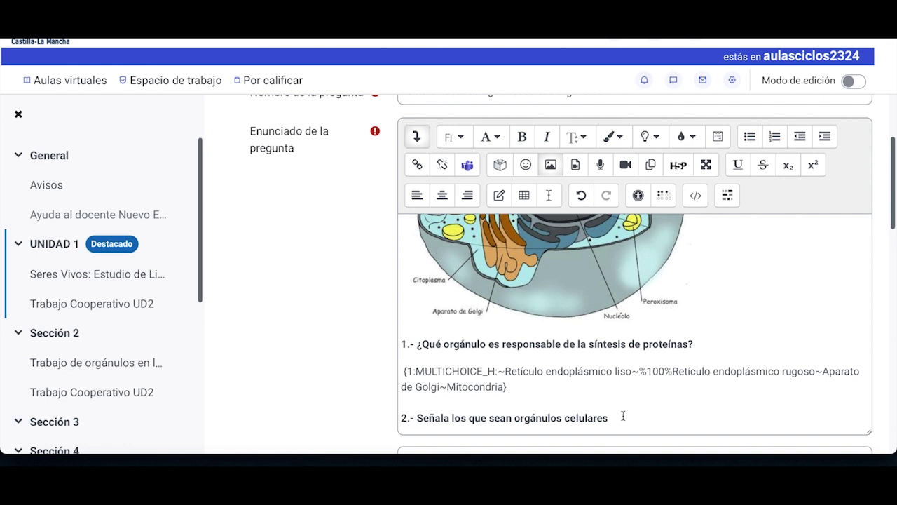
{"action": "left_click", "coordinate": [728, 197]}
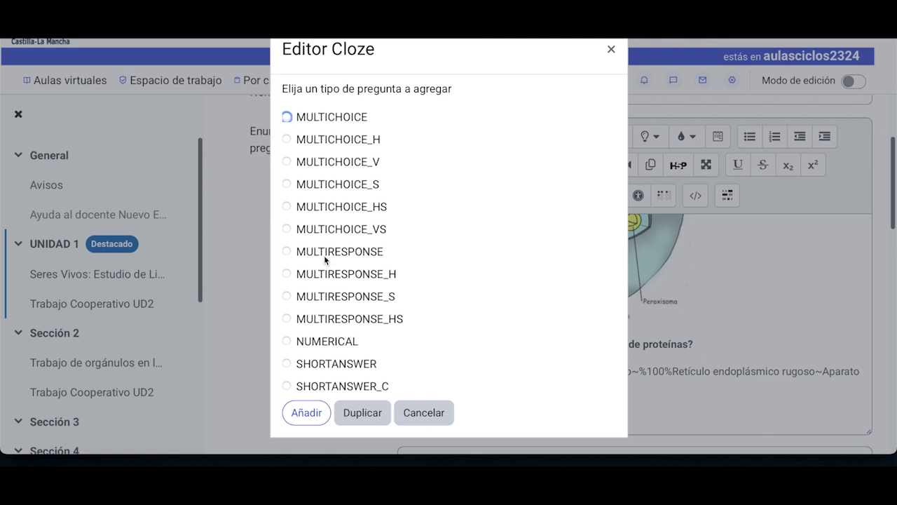
{"action": "left_click", "coordinate": [288, 254]}
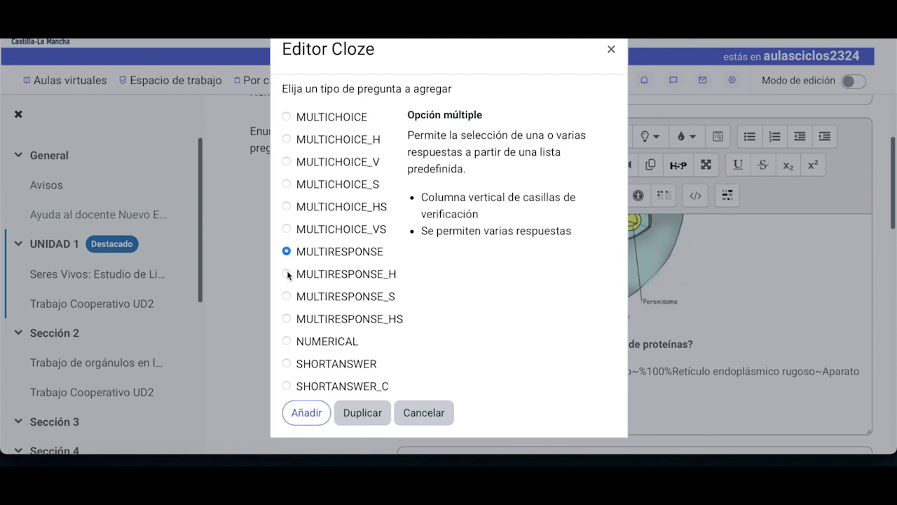
{"action": "left_click", "coordinate": [287, 273]}
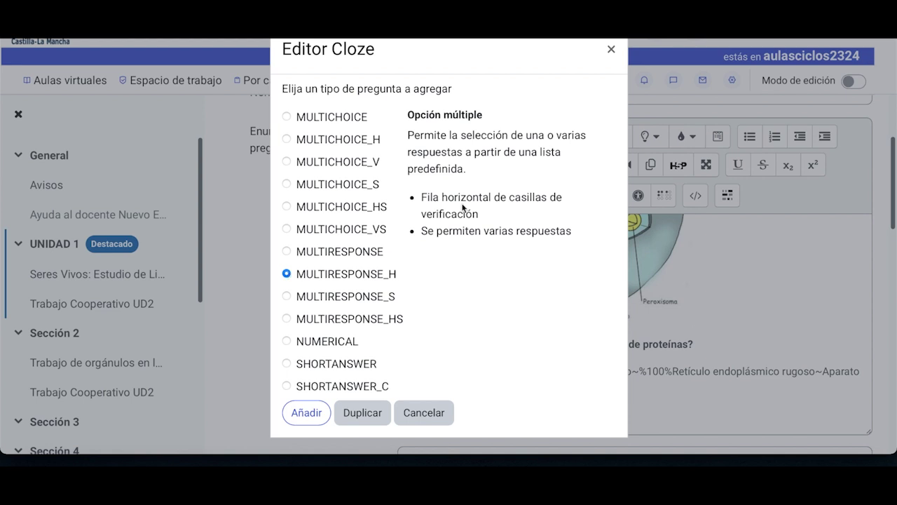
{"action": "left_click", "coordinate": [347, 295]}
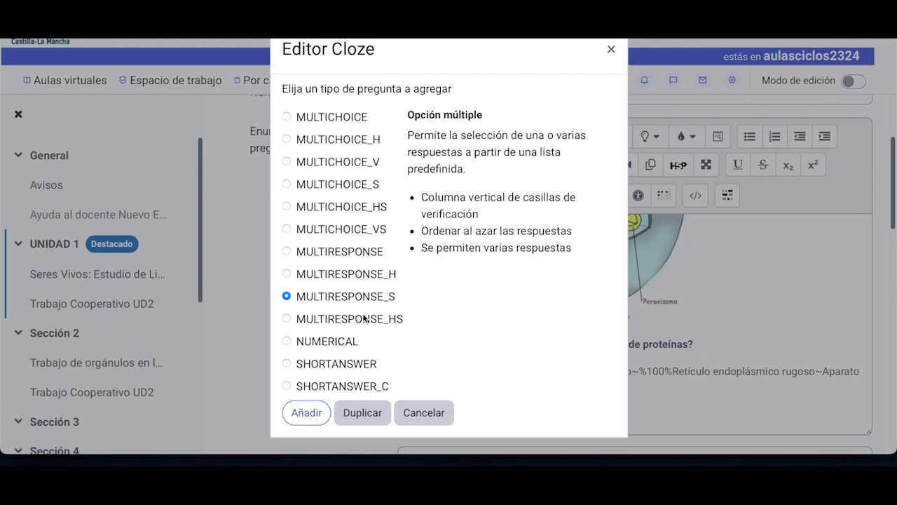
{"action": "left_click", "coordinate": [332, 275]}
{"action": "left_click", "coordinate": [333, 253]}
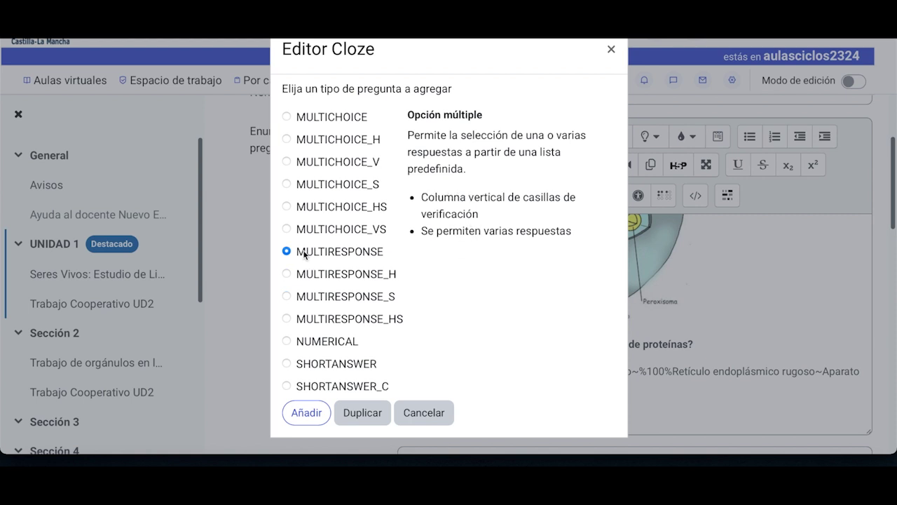
{"action": "left_click", "coordinate": [307, 413]}
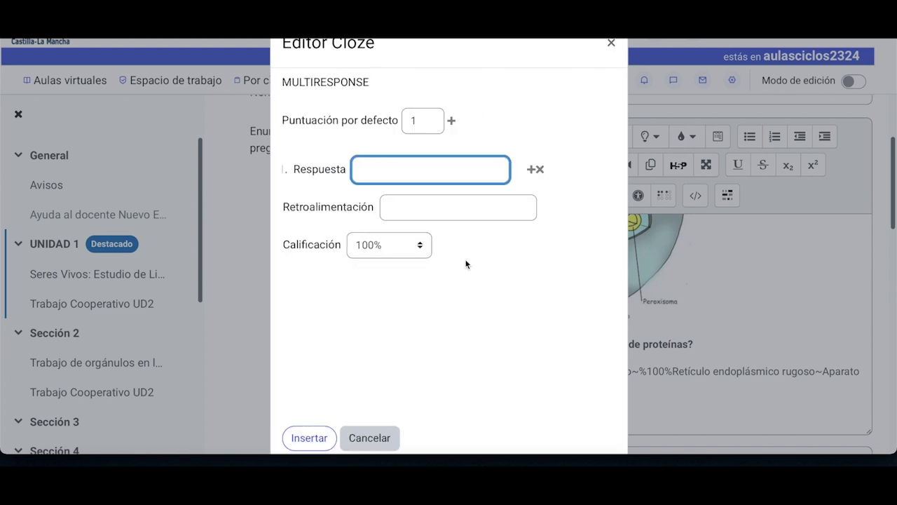
Add further blank answers to the MULTIRESPONSE subquestion and review their fields.
{"action": "left_click", "coordinate": [452, 122]}
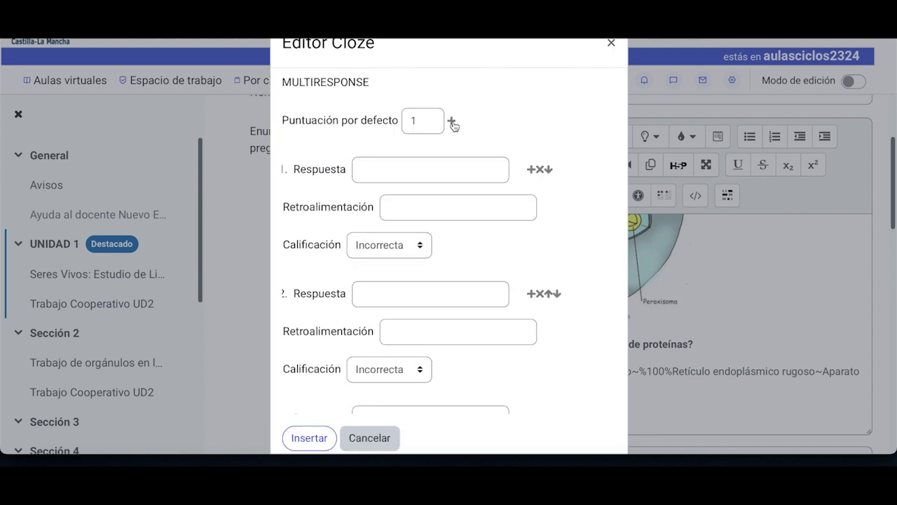
{"action": "scroll", "coordinate": [468, 216], "scroll_direction": "down", "scroll_amount": 4}
{"action": "scroll", "coordinate": [469, 217], "scroll_direction": "up", "scroll_amount": 1}
{"action": "scroll", "coordinate": [469, 216], "scroll_direction": "up", "scroll_amount": 3}
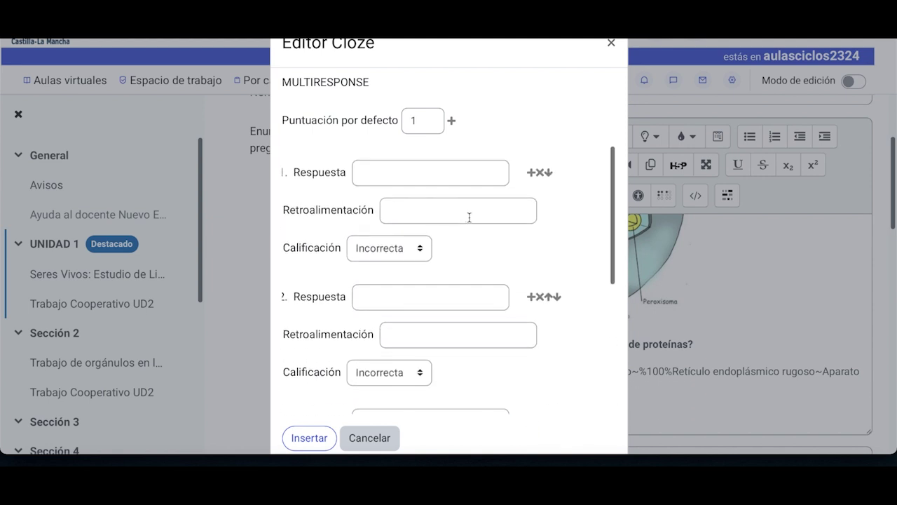
Set the grade of the first MULTIRESPONSE answer to 33.33333%.
{"action": "left_click", "coordinate": [385, 167]}
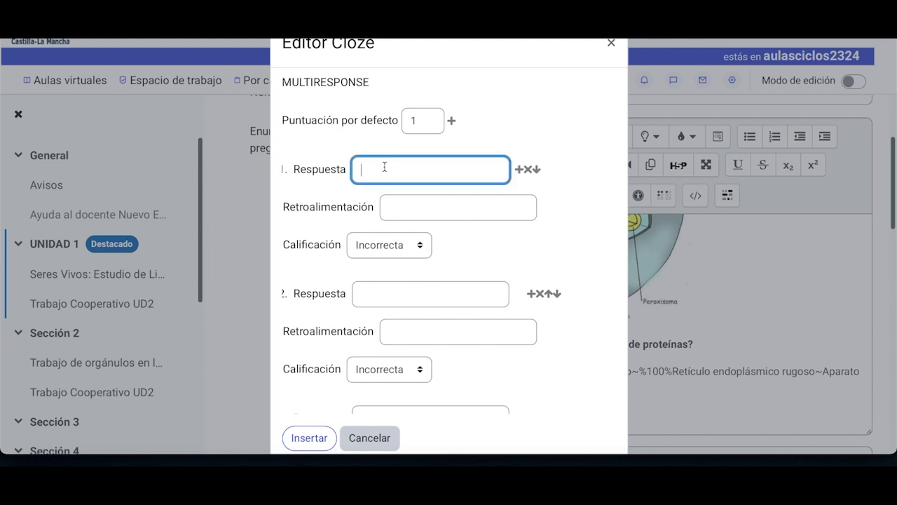
{"action": "left_click", "coordinate": [419, 251]}
{"action": "left_click", "coordinate": [399, 292]}
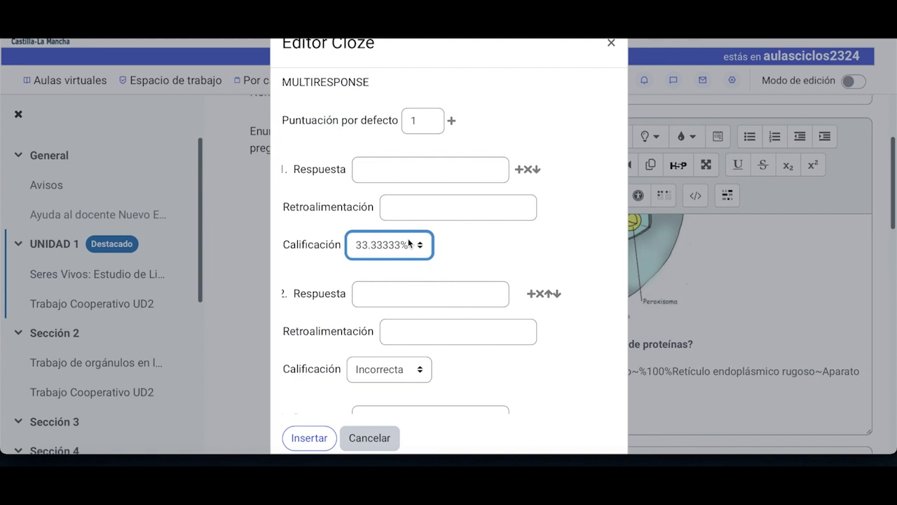
{"action": "scroll", "coordinate": [374, 246], "scroll_direction": "down", "scroll_amount": 2}
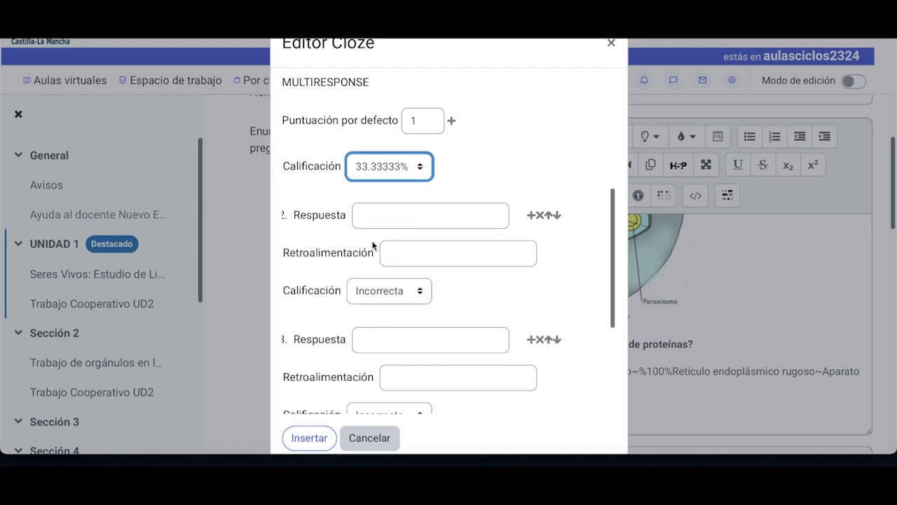
Set the grades of the second and third MULTIRESPONSE answers to 33.33333% and the fourth answer's grade to Incorrecta.
{"action": "left_click", "coordinate": [394, 283]}
{"action": "left_click", "coordinate": [393, 329]}
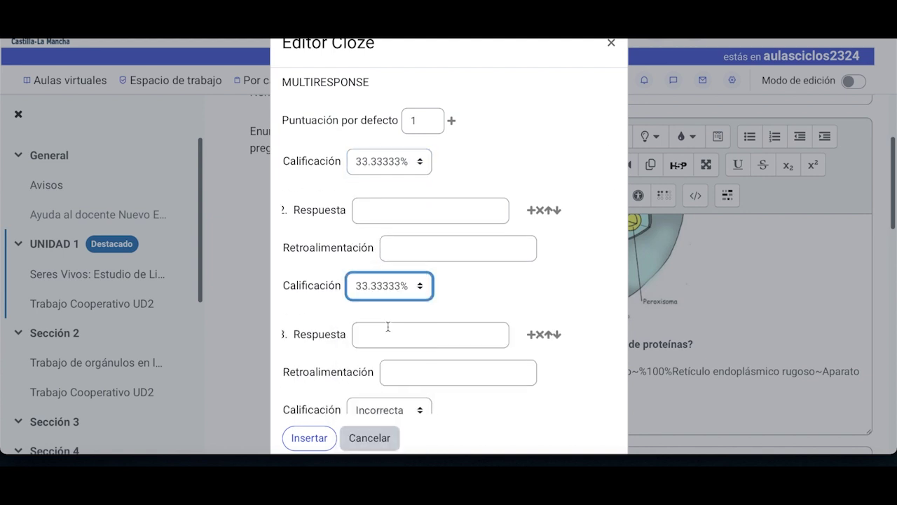
{"action": "scroll", "coordinate": [388, 328], "scroll_direction": "down", "scroll_amount": 2}
{"action": "left_click", "coordinate": [388, 321]}
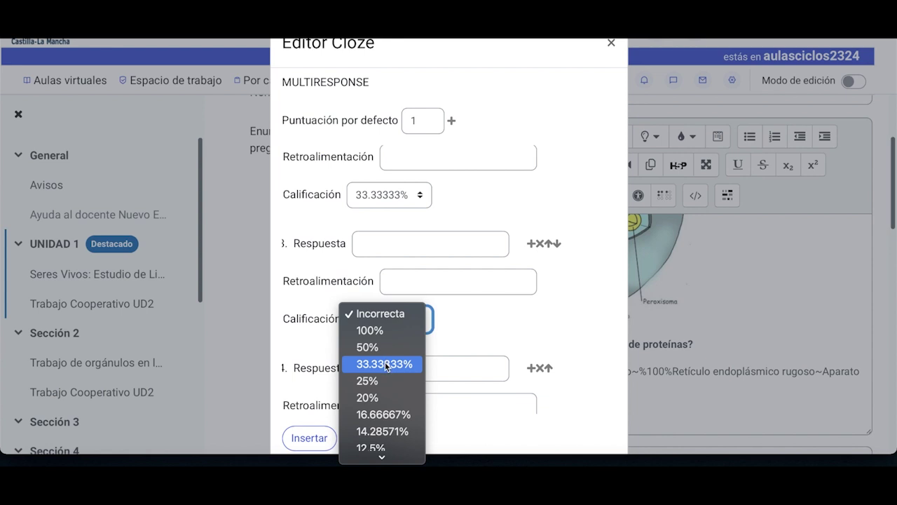
{"action": "left_click", "coordinate": [385, 362]}
{"action": "scroll", "coordinate": [385, 362], "scroll_direction": "down", "scroll_amount": 2}
{"action": "left_click", "coordinate": [351, 380]}
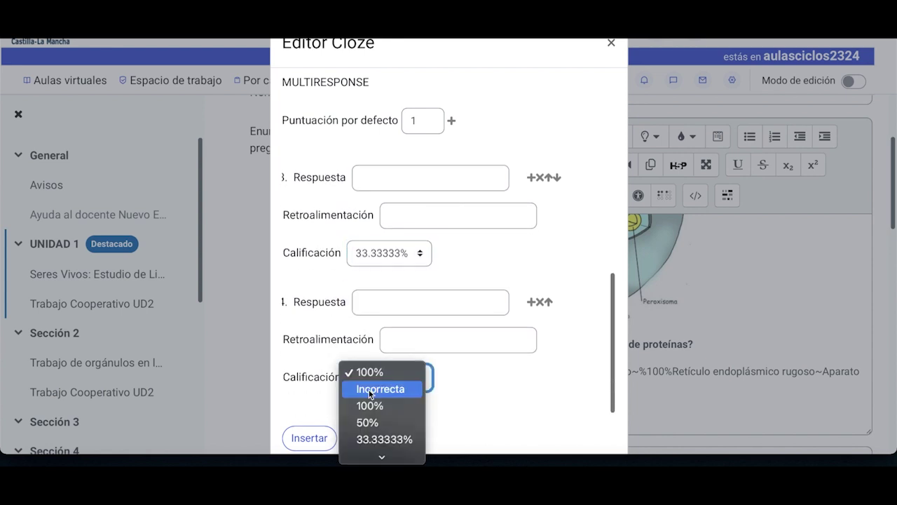
{"action": "left_click", "coordinate": [375, 389]}
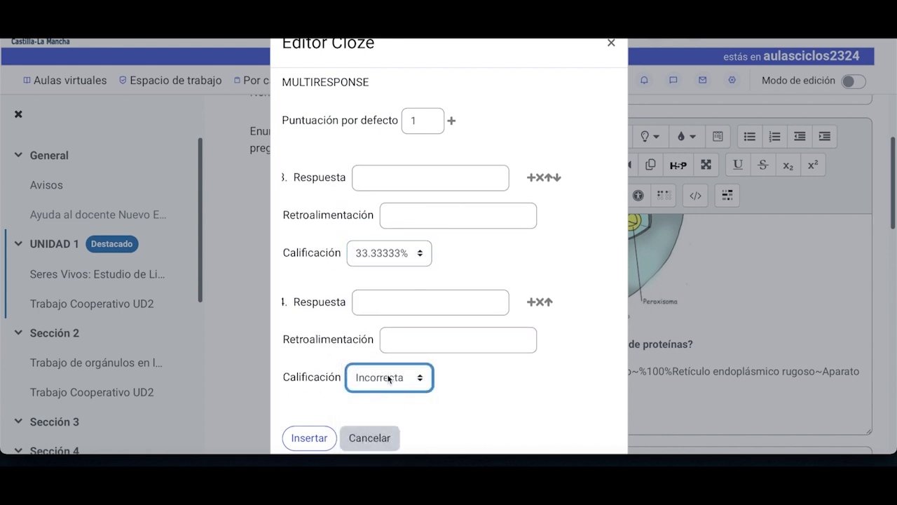
Check the fields and grades of all the MULTIRESPONSE answers and close the Cloze editor without inserting.
{"action": "scroll", "coordinate": [387, 379], "scroll_direction": "up", "scroll_amount": 1}
{"action": "scroll", "coordinate": [387, 374], "scroll_direction": "up", "scroll_amount": 6}
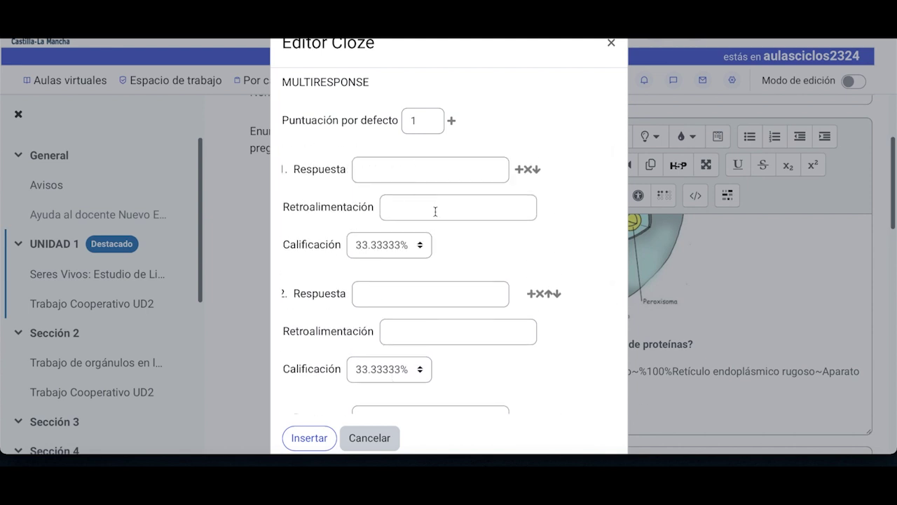
{"action": "scroll", "coordinate": [394, 234], "scroll_direction": "down", "scroll_amount": 6}
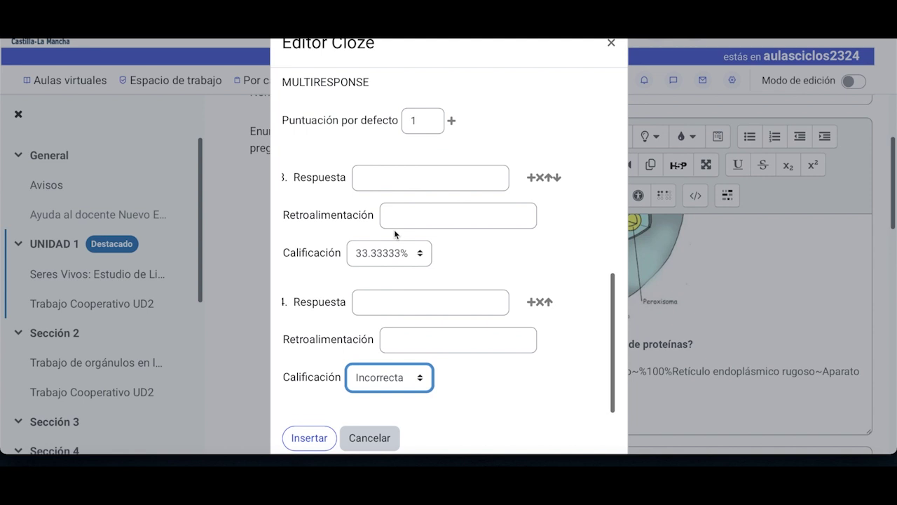
{"action": "scroll", "coordinate": [394, 230], "scroll_direction": "down", "scroll_amount": 1}
{"action": "scroll", "coordinate": [595, 65], "scroll_direction": "up", "scroll_amount": 1}
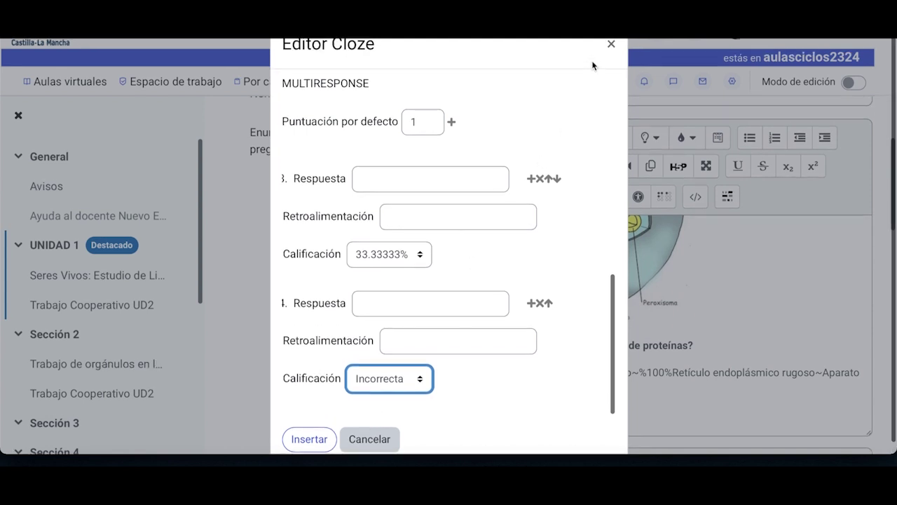
{"action": "left_click", "coordinate": [610, 45]}
For item 3, "La célula es la unidad básica de la vida", add a MULTIRESPONSE subquestion in the Cloze editor.
{"action": "scroll", "coordinate": [581, 312], "scroll_direction": "down", "scroll_amount": 2}
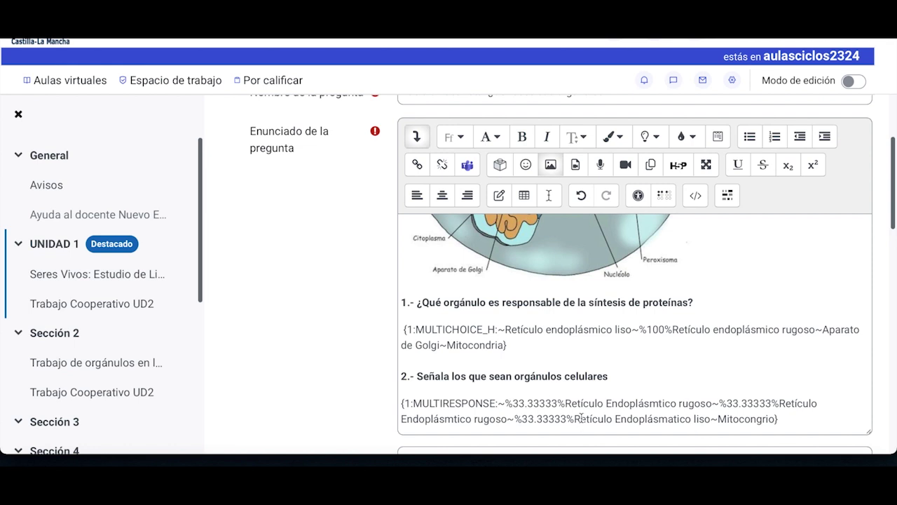
{"action": "scroll", "coordinate": [528, 404], "scroll_direction": "down", "scroll_amount": 1}
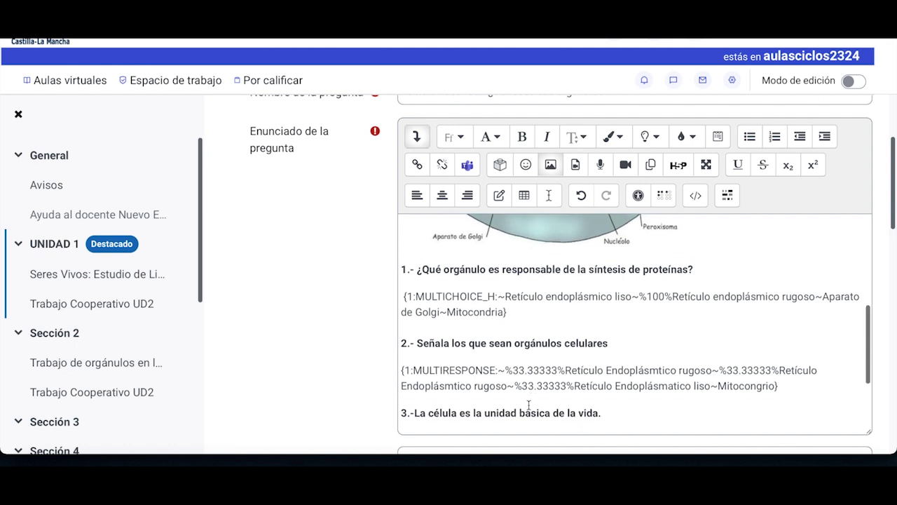
{"action": "scroll", "coordinate": [529, 405], "scroll_direction": "up", "scroll_amount": 1}
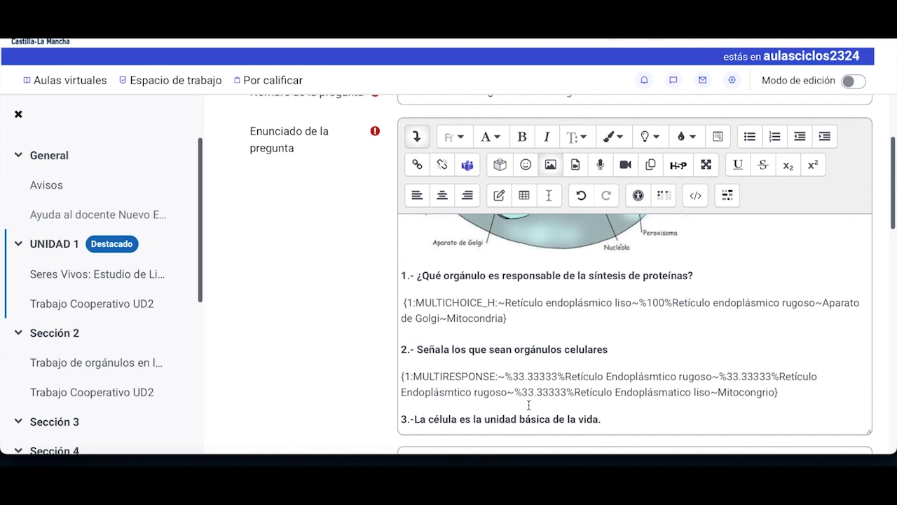
{"action": "left_click", "coordinate": [729, 195]}
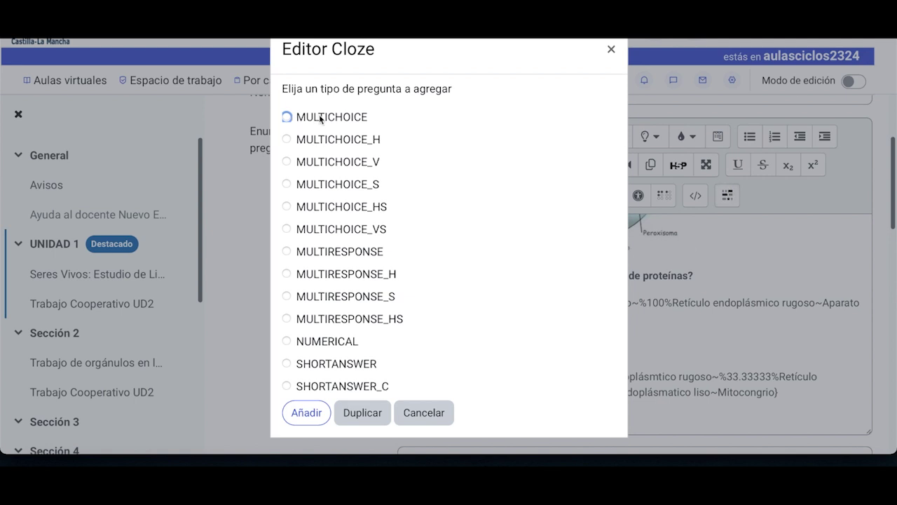
{"action": "left_click", "coordinate": [320, 251]}
{"action": "left_click", "coordinate": [306, 413]}
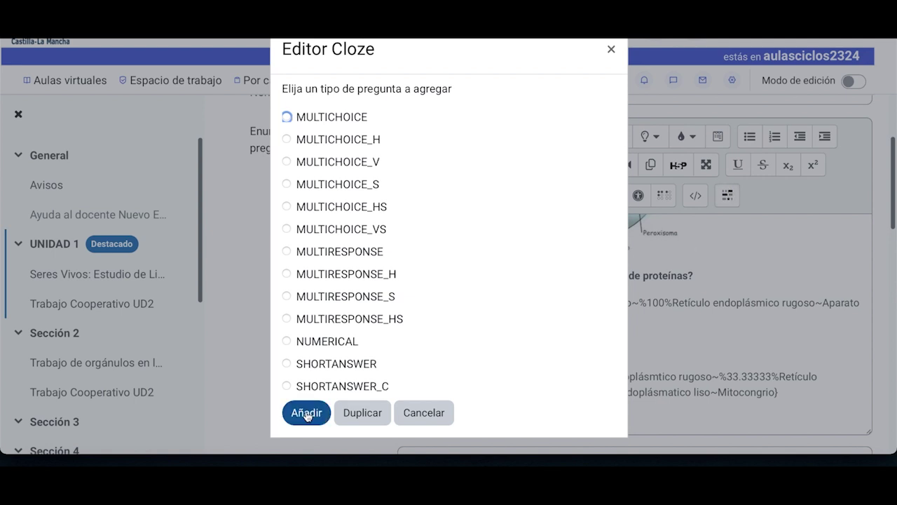
Give the MULTIRESPONSE subquestion the two answers V and F, and close the Cloze editor without inserting.
{"action": "left_click", "coordinate": [451, 120]}
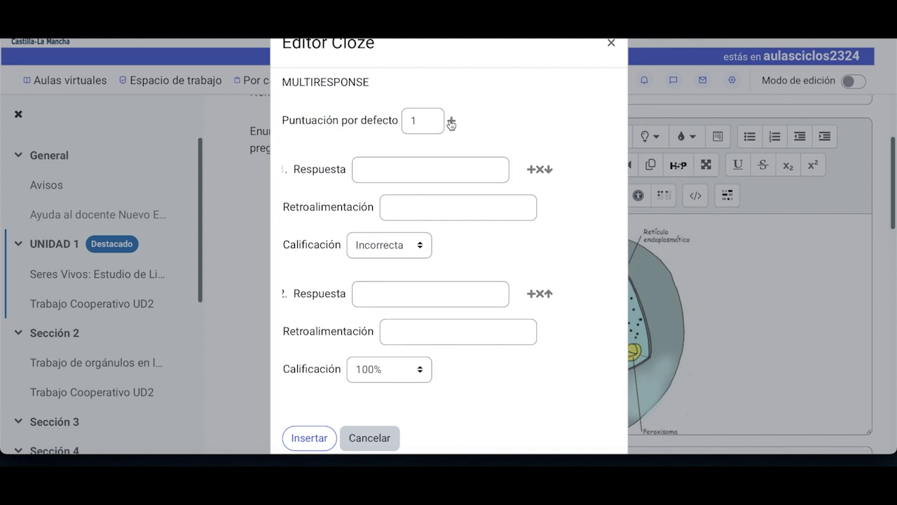
{"action": "left_click", "coordinate": [415, 175]}
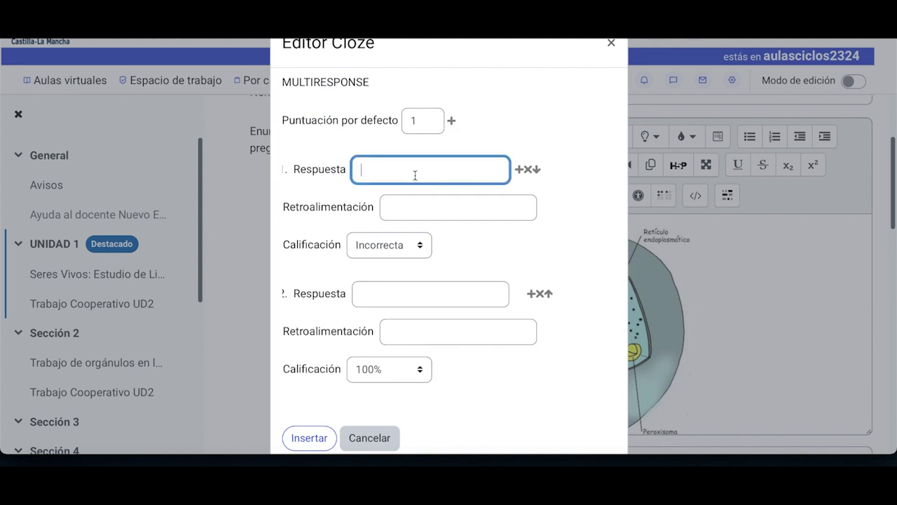
{"action": "left_click", "coordinate": [393, 302]}
{"action": "type", "text": "F"}
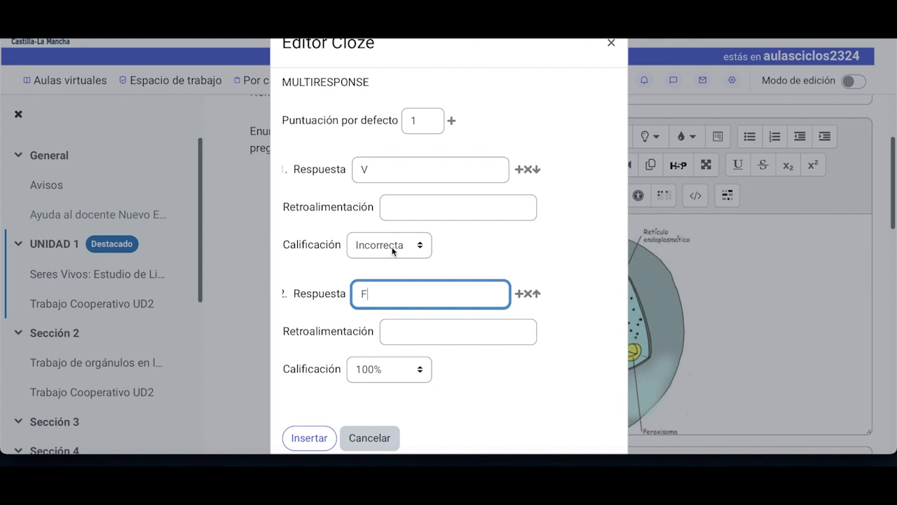
{"action": "left_click", "coordinate": [611, 45]}
For item 4, "¿En qué año se descubrió el ADN?", add a NUMERICAL subquestion at the end of the question line.
{"action": "scroll", "coordinate": [578, 352], "scroll_direction": "down", "scroll_amount": 1}
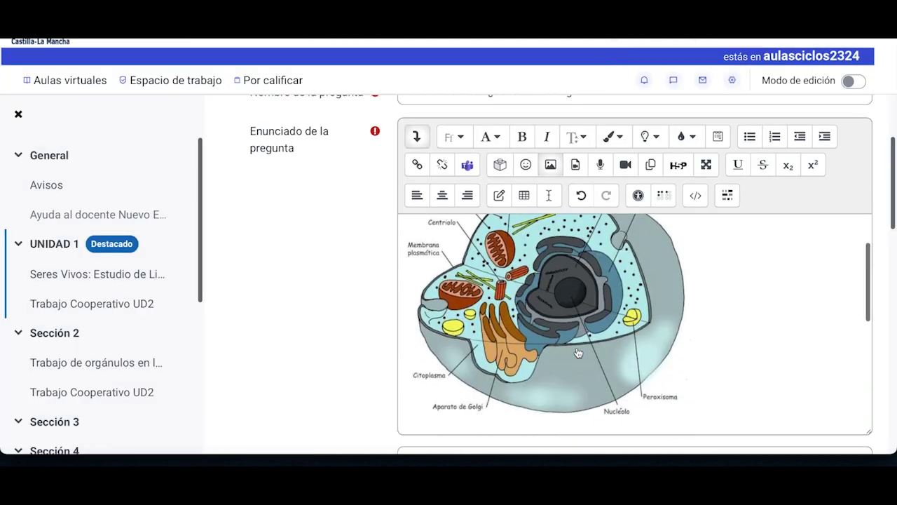
{"action": "scroll", "coordinate": [578, 352], "scroll_direction": "down", "scroll_amount": 5}
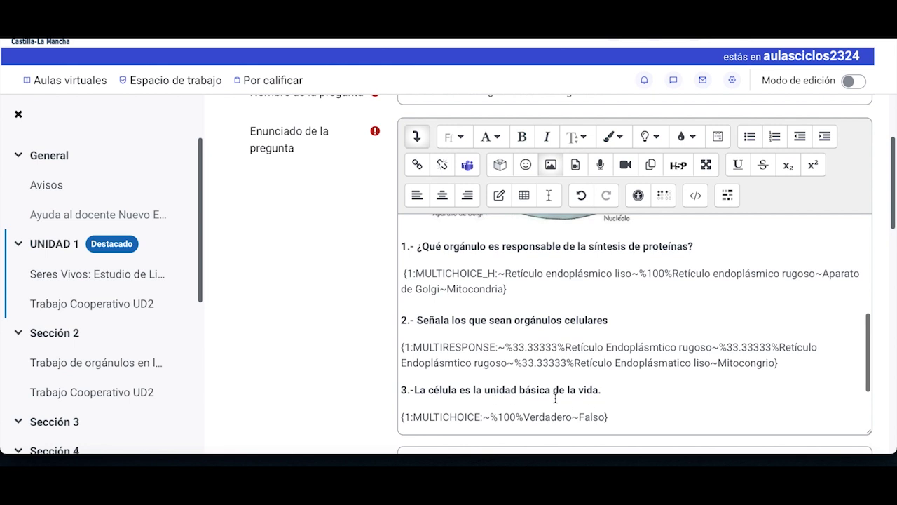
{"action": "scroll", "coordinate": [545, 410], "scroll_direction": "down", "scroll_amount": 1}
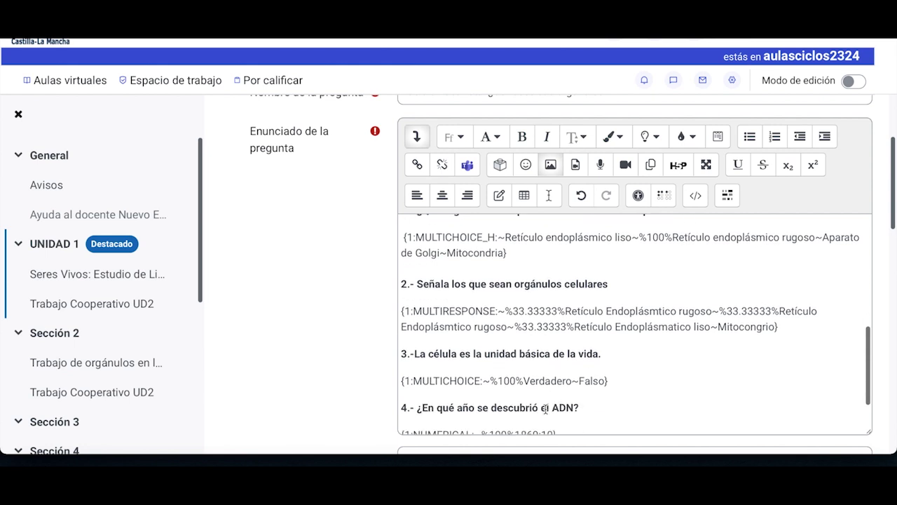
{"action": "scroll", "coordinate": [545, 410], "scroll_direction": "up", "scroll_amount": 1}
{"action": "scroll", "coordinate": [546, 410], "scroll_direction": "down", "scroll_amount": 1}
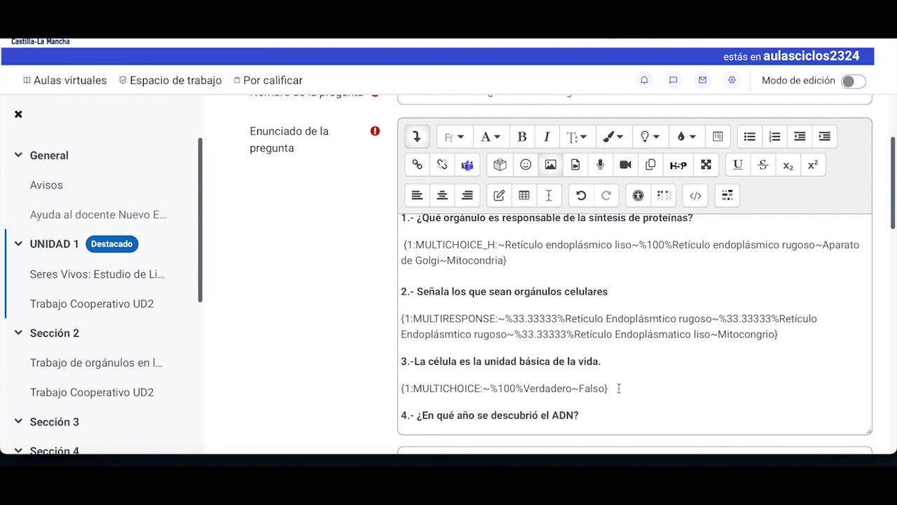
{"action": "left_click", "coordinate": [602, 418]}
{"action": "key", "text": "Return"}
{"action": "type", "text": "{1:NUMERICAL:~%100%1869}"}
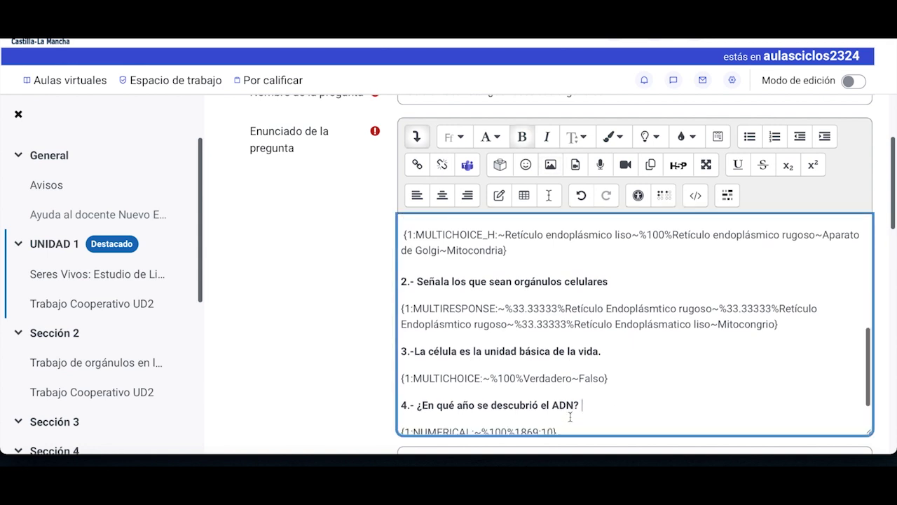
{"action": "scroll", "coordinate": [569, 416], "scroll_direction": "up", "scroll_amount": 1}
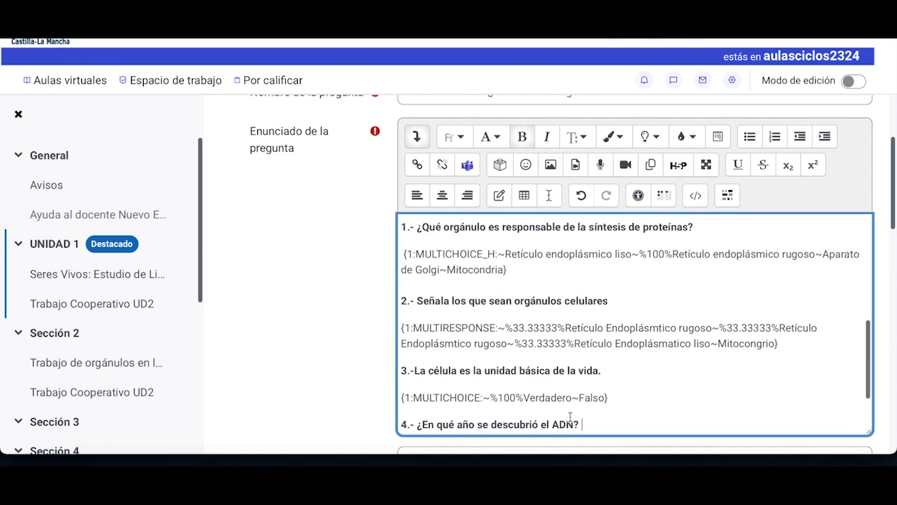
{"action": "left_click", "coordinate": [727, 195]}
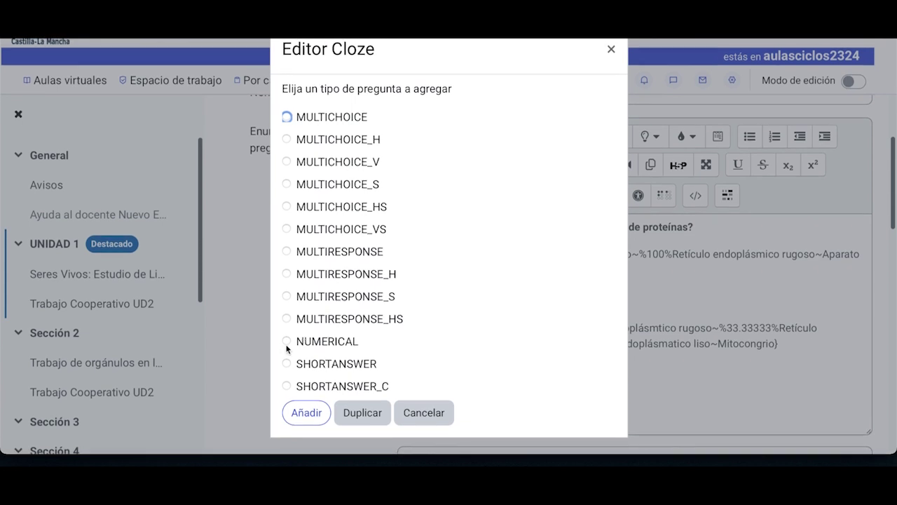
{"action": "left_click", "coordinate": [287, 342]}
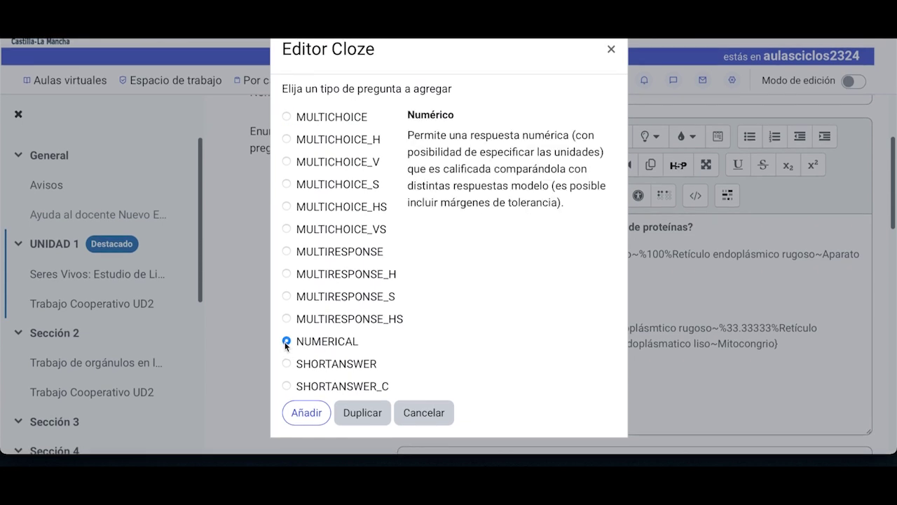
{"action": "left_click", "coordinate": [304, 412]}
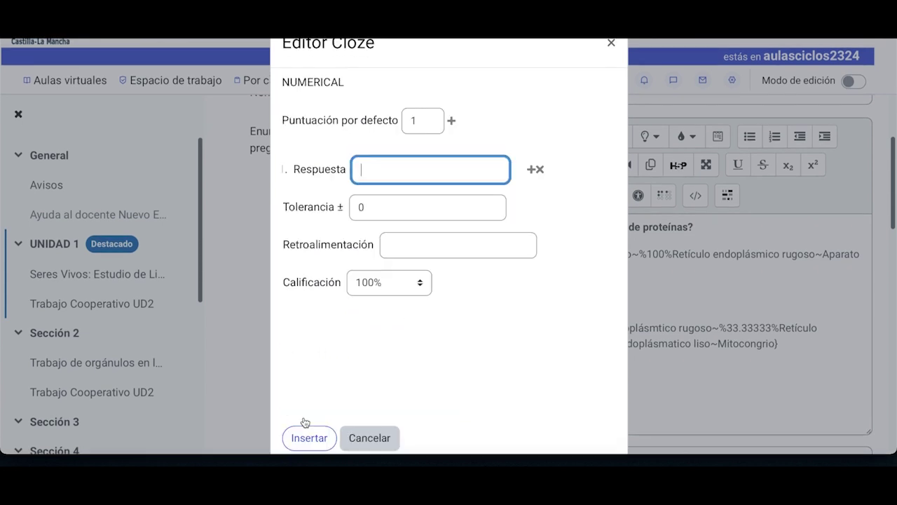
Set the NUMERICAL answer to 1986 with a tolerance of 10, and close the Cloze editor without inserting.
{"action": "type", "text": "1986"}
{"action": "left_click", "coordinate": [378, 209]}
{"action": "key", "text": "BackSpace"}
{"action": "type", "text": "10"}
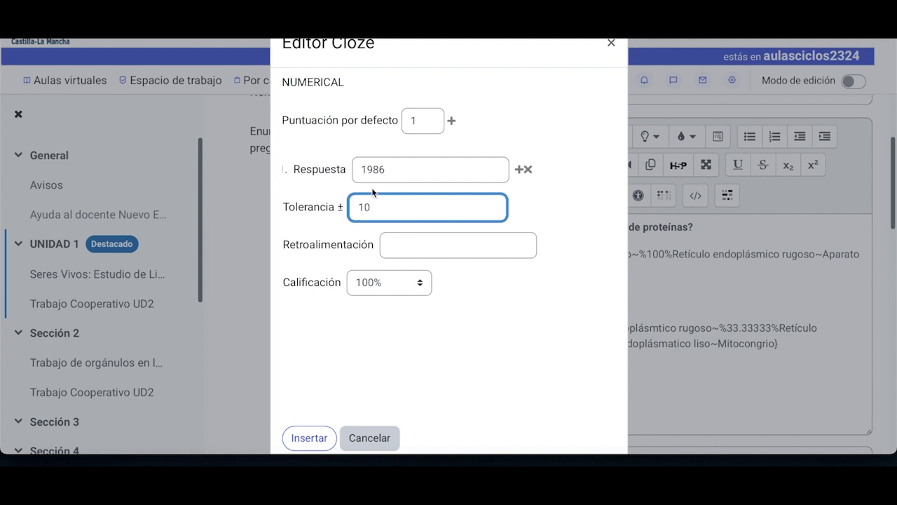
{"action": "left_click", "coordinate": [398, 241]}
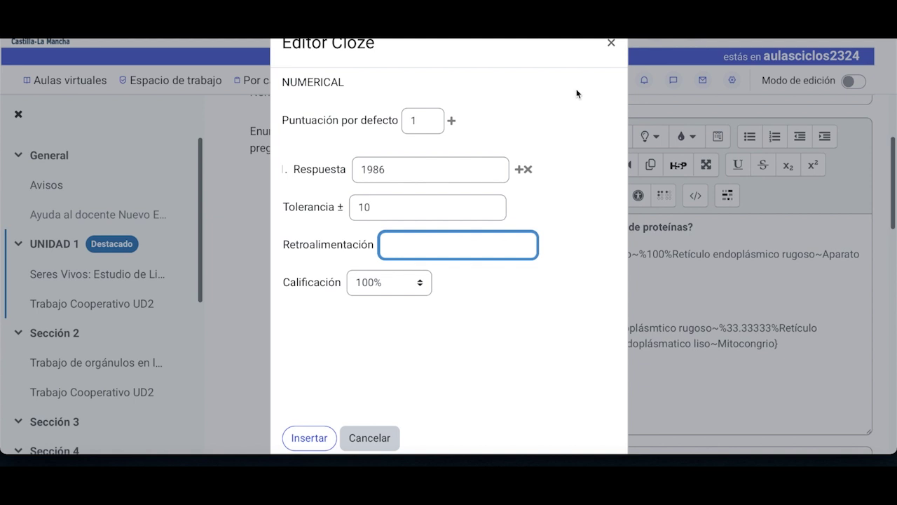
{"action": "left_click", "coordinate": [612, 44]}
For item 5 on cellular respiration, compare SHORTANSWER and SHORTANSWER_C, view the SHORTANSWER answer fields and close the Cloze editor without inserting.
{"action": "scroll", "coordinate": [575, 350], "scroll_direction": "down", "scroll_amount": 2}
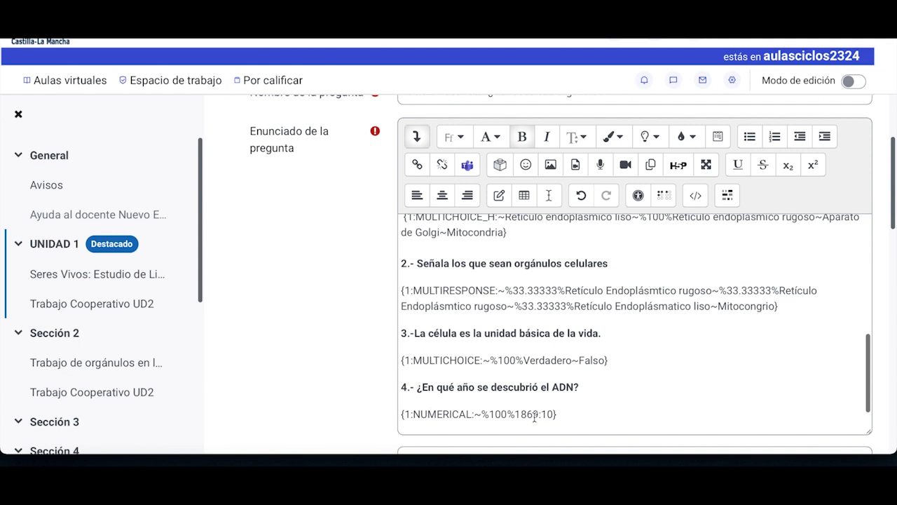
{"action": "scroll", "coordinate": [534, 418], "scroll_direction": "down", "scroll_amount": 2}
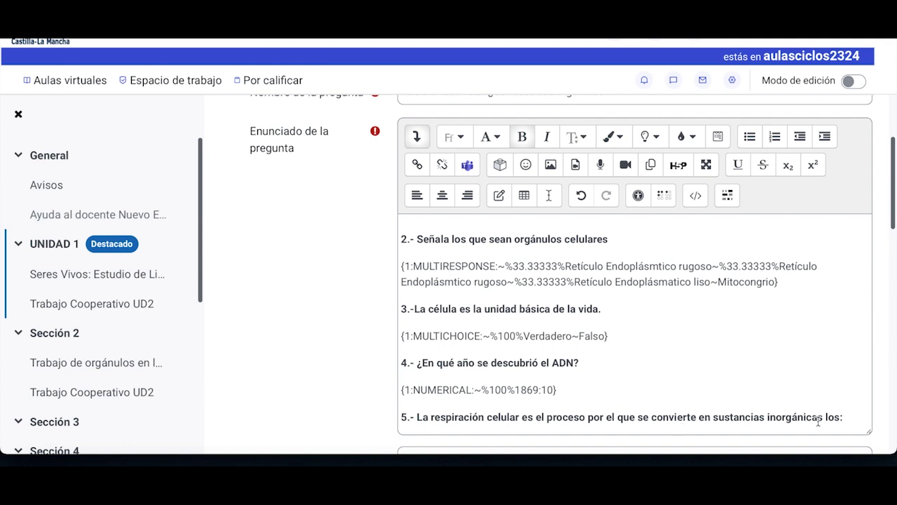
{"action": "left_click", "coordinate": [727, 198]}
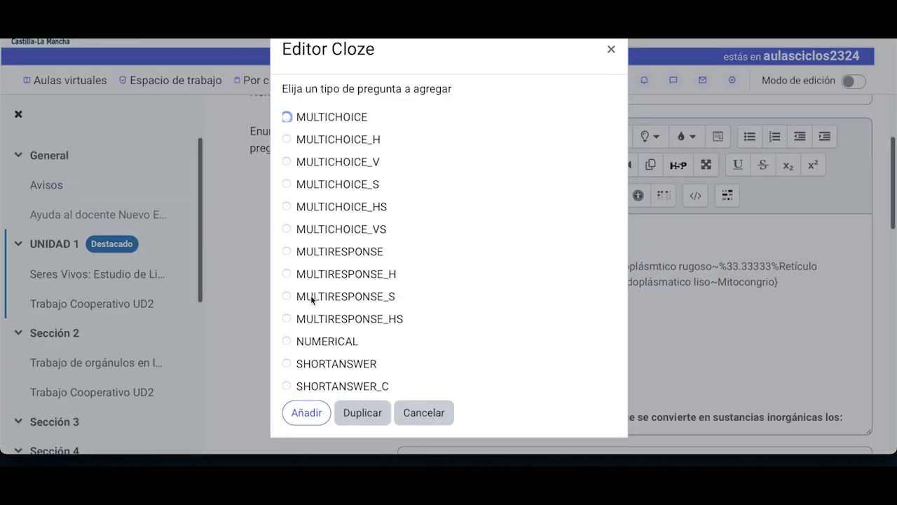
{"action": "left_click", "coordinate": [328, 367]}
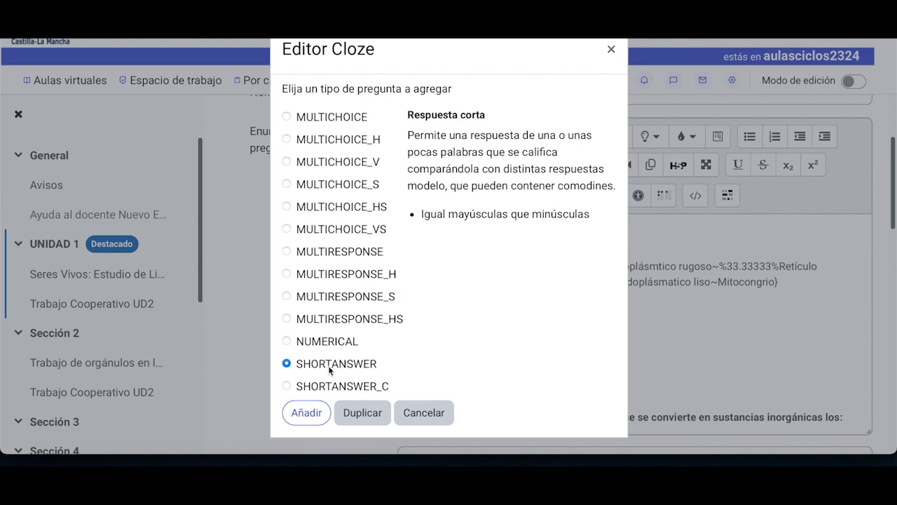
{"action": "left_click", "coordinate": [323, 386]}
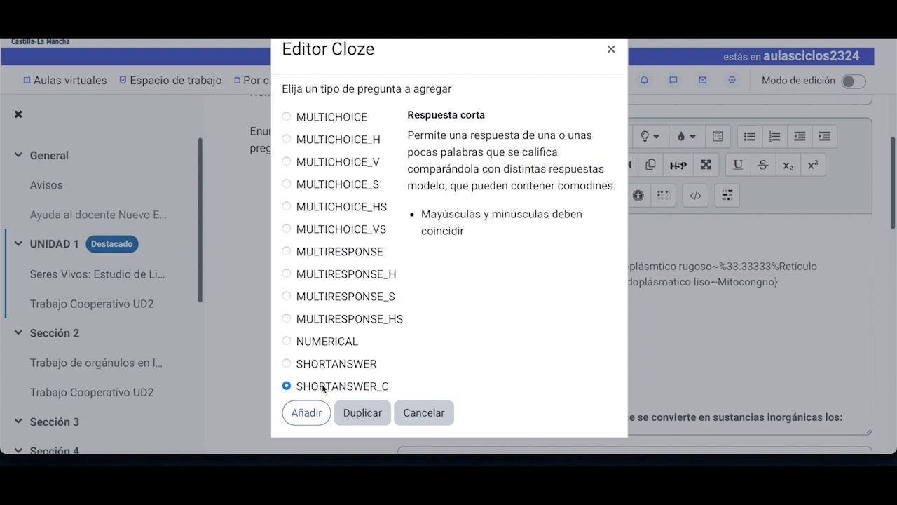
{"action": "left_click", "coordinate": [353, 365]}
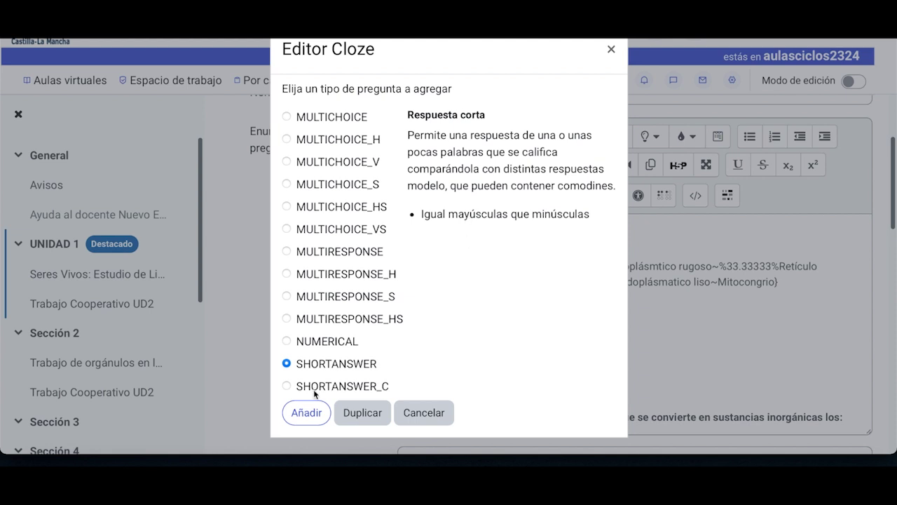
{"action": "left_click", "coordinate": [306, 412]}
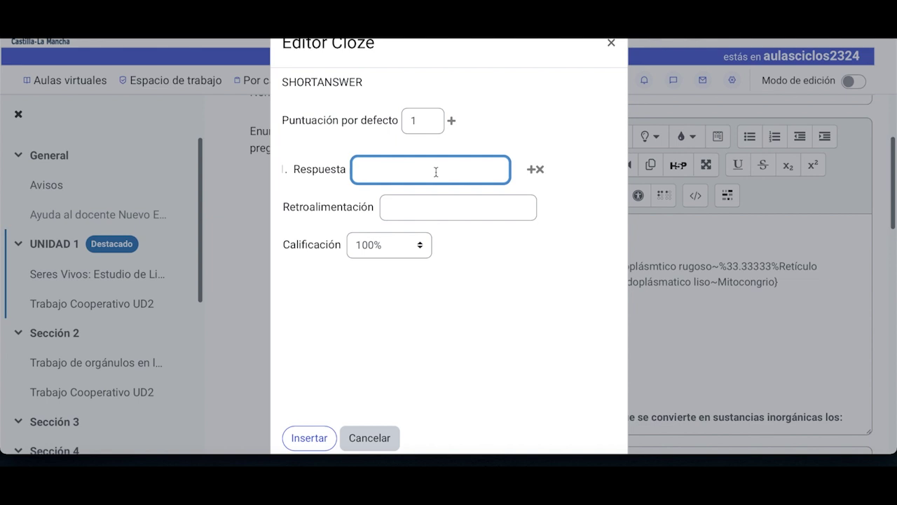
{"action": "left_click", "coordinate": [611, 43]}
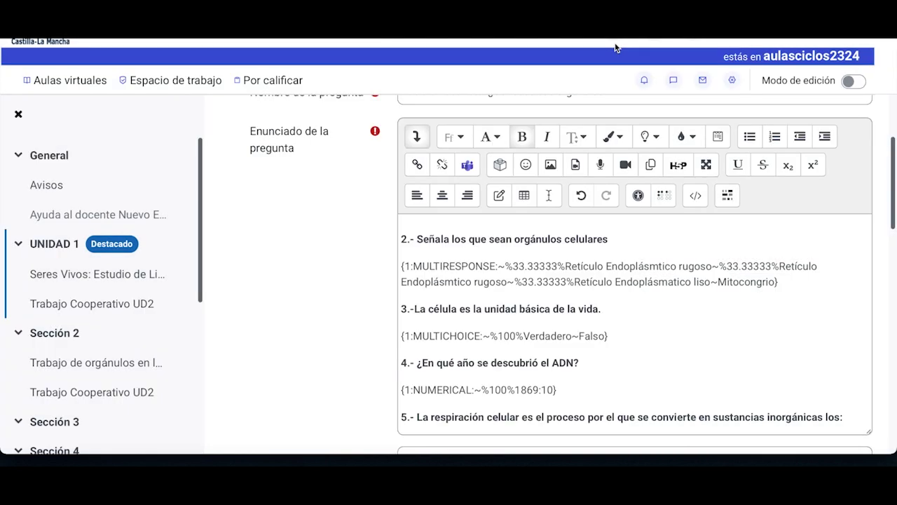
{"action": "scroll", "coordinate": [600, 405], "scroll_direction": "down", "scroll_amount": 1}
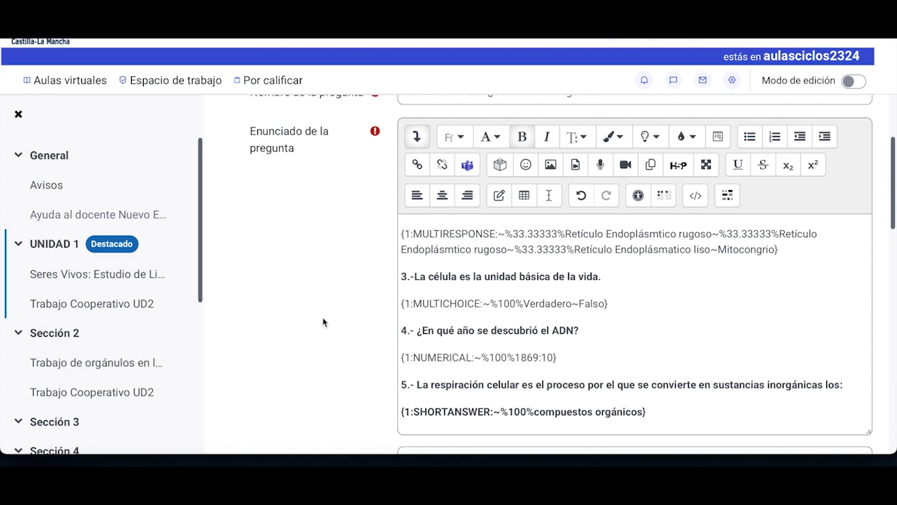
Enter MENSAJE as the general feedback of the Cloze question.
{"action": "scroll", "coordinate": [354, 361], "scroll_direction": "down", "scroll_amount": 2}
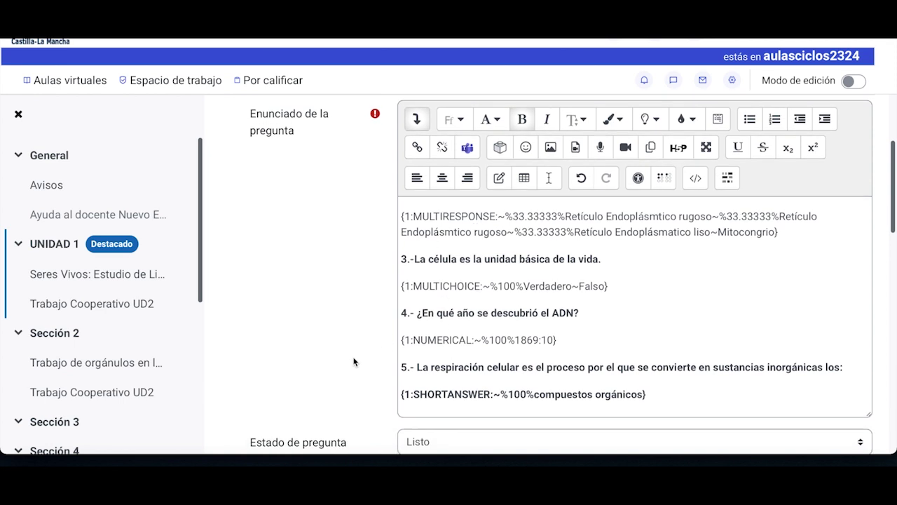
{"action": "scroll", "coordinate": [353, 361], "scroll_direction": "down", "scroll_amount": 3}
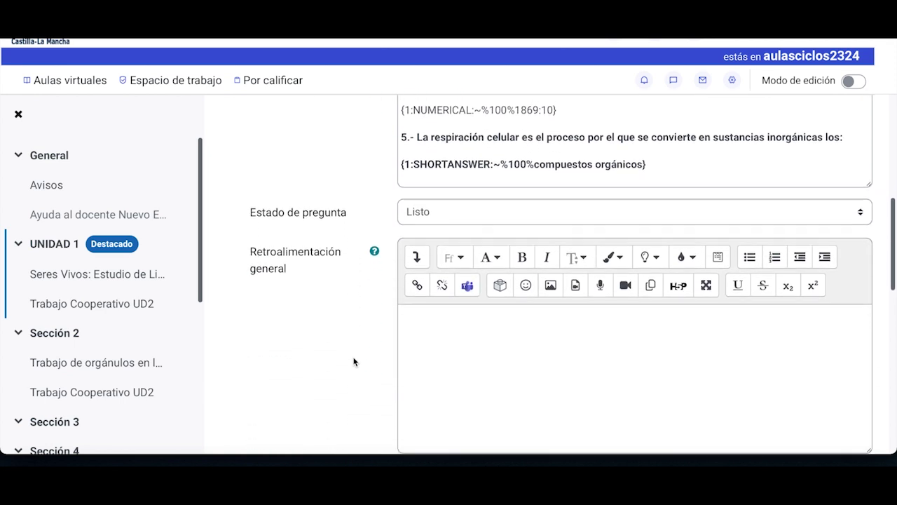
{"action": "left_click", "coordinate": [431, 270]}
{"action": "type", "text": "MENSAJE"}
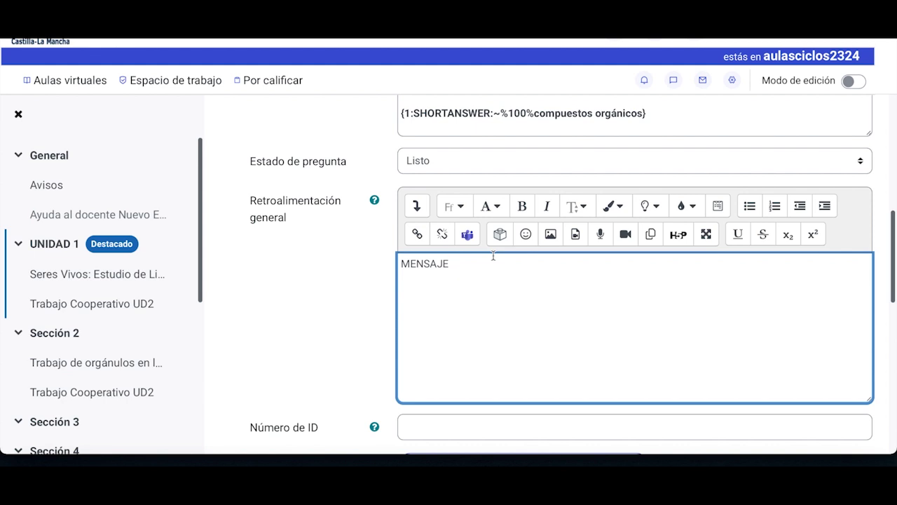
Set the penalty for each incorrect attempt to 10% under Múltiples intentos, and collapse that section.
{"action": "scroll", "coordinate": [355, 324], "scroll_direction": "down", "scroll_amount": 5}
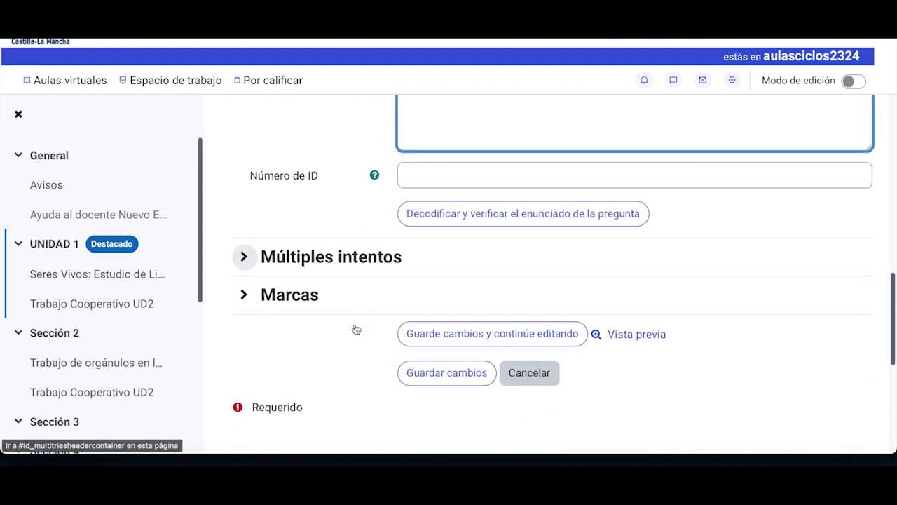
{"action": "left_click", "coordinate": [243, 255]}
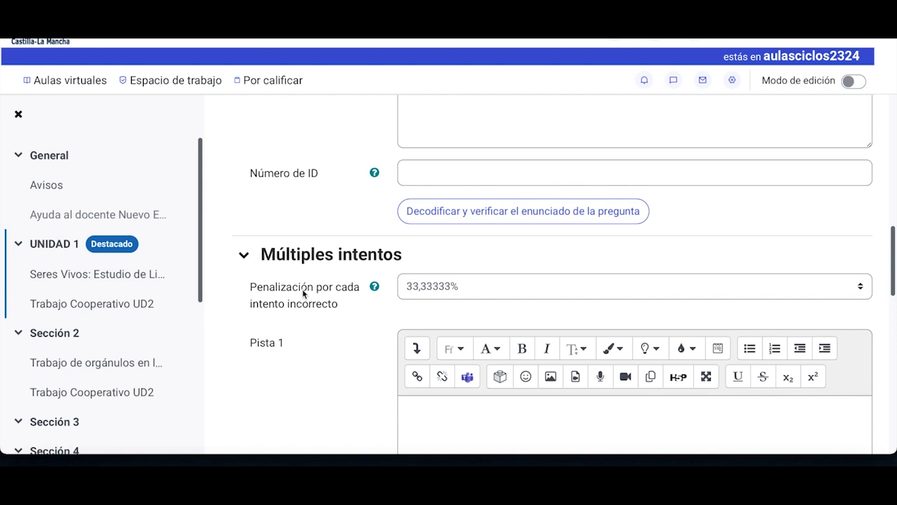
{"action": "left_click", "coordinate": [453, 286]}
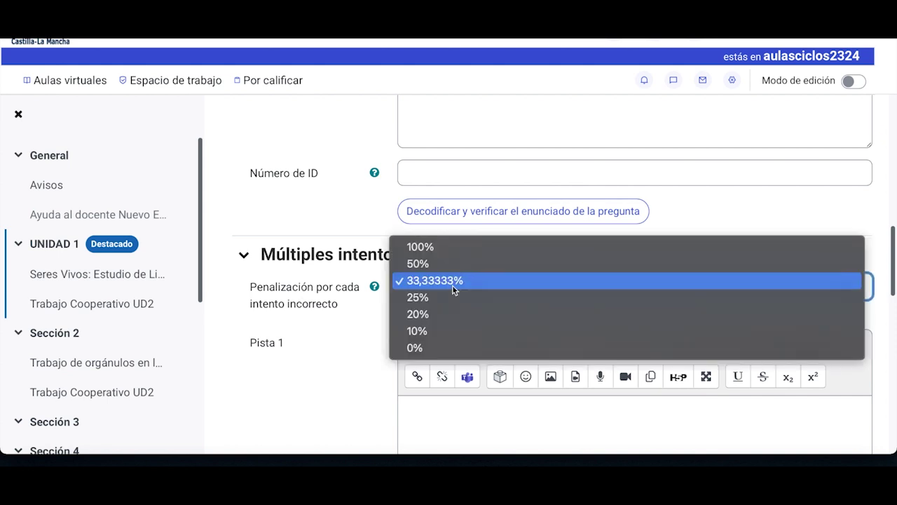
{"action": "left_click", "coordinate": [441, 331]}
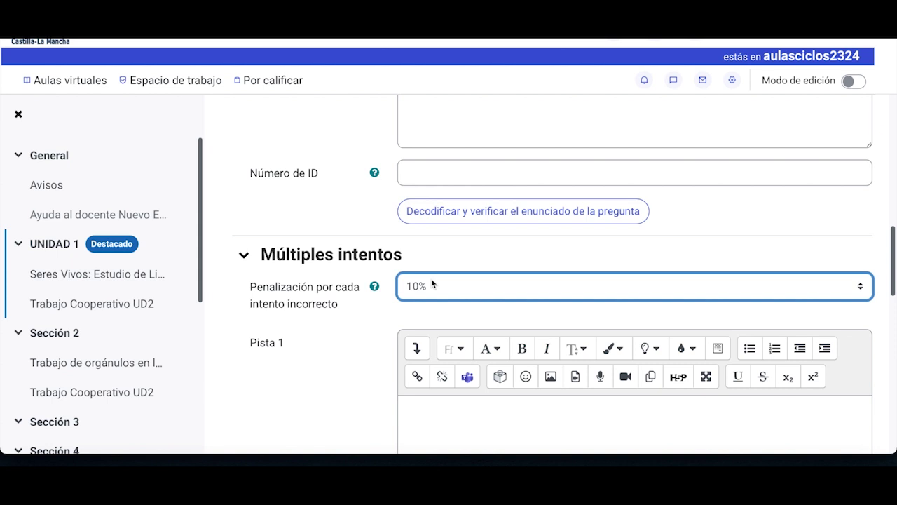
{"action": "left_click", "coordinate": [264, 254]}
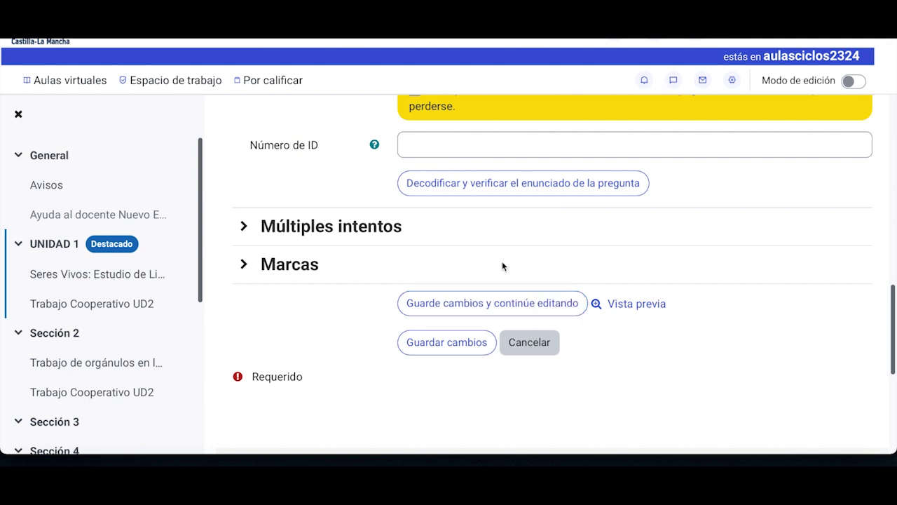
Check the general feedback text, and save the Cloze question while staying in its editing form.
{"action": "scroll", "coordinate": [502, 261], "scroll_direction": "up", "scroll_amount": 1}
{"action": "scroll", "coordinate": [487, 180], "scroll_direction": "down", "scroll_amount": 1}
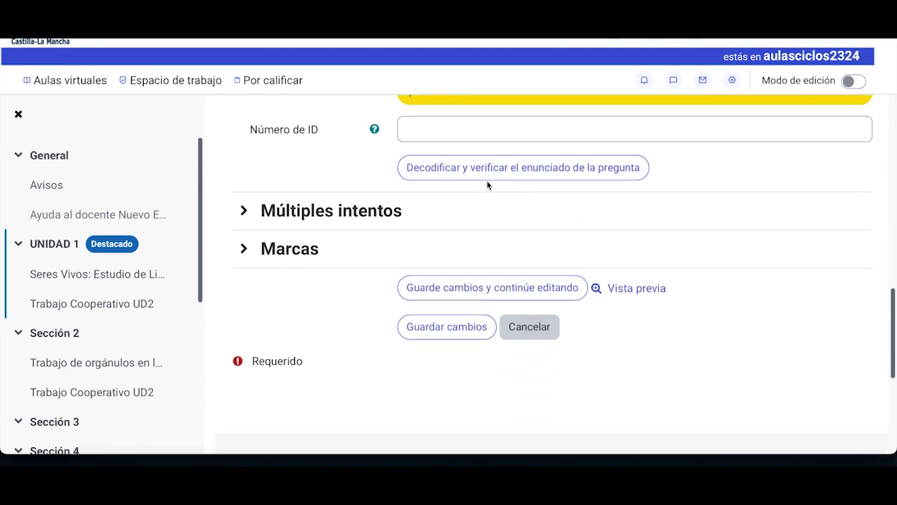
{"action": "scroll", "coordinate": [511, 261], "scroll_direction": "up", "scroll_amount": 6}
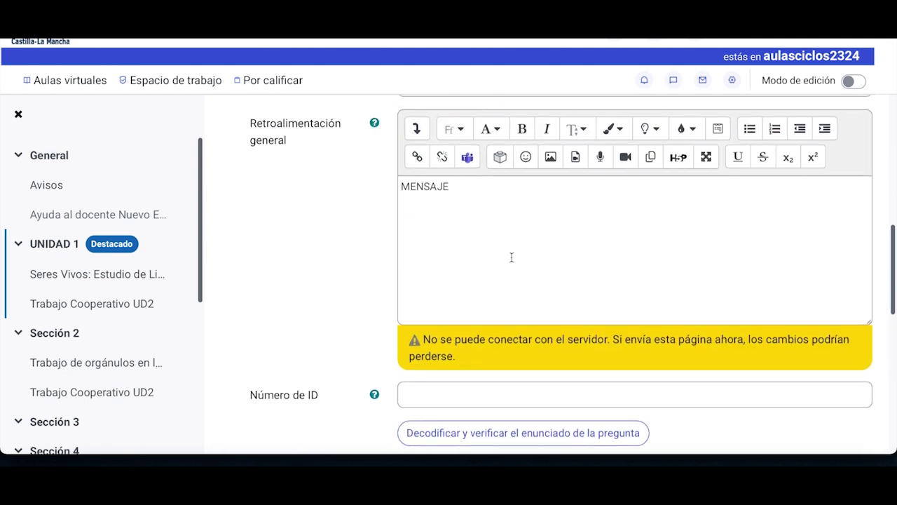
{"action": "scroll", "coordinate": [511, 257], "scroll_direction": "down", "scroll_amount": 7}
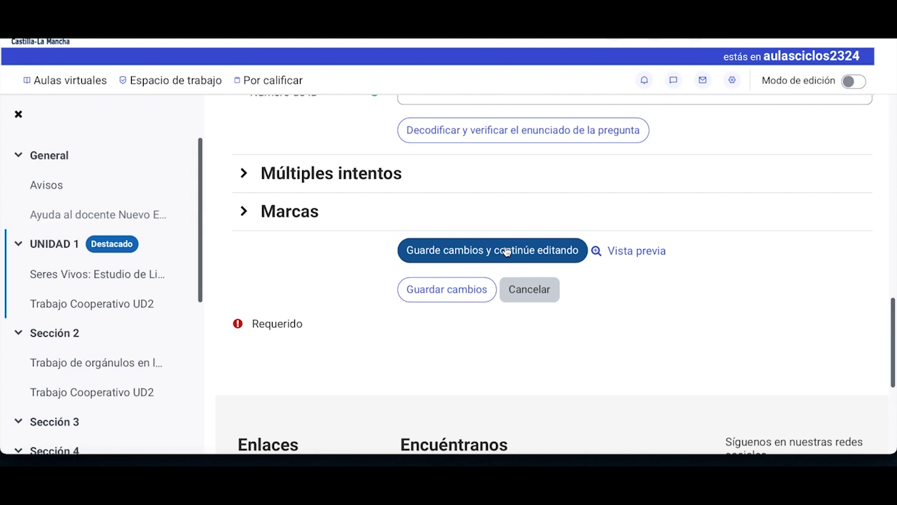
{"action": "left_click", "coordinate": [506, 252]}
{"action": "scroll", "coordinate": [494, 205], "scroll_direction": "up", "scroll_amount": 7}
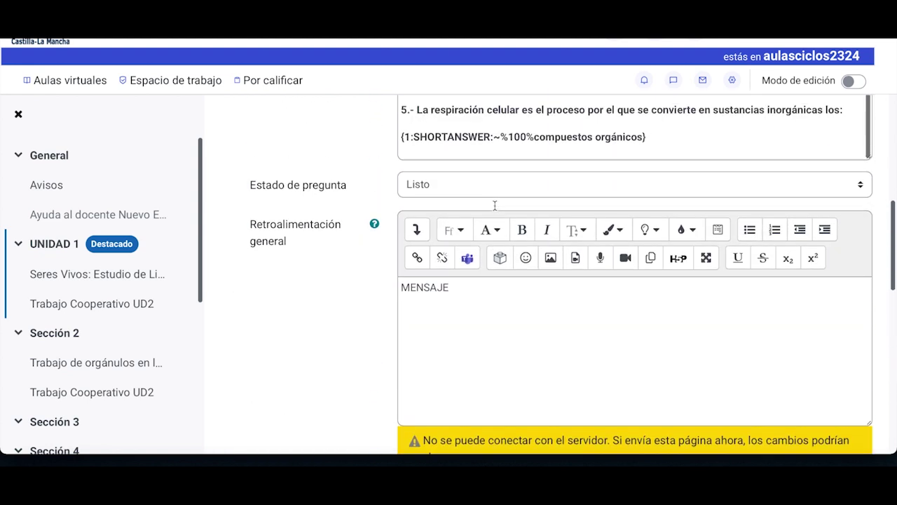
{"action": "scroll", "coordinate": [494, 205], "scroll_direction": "down", "scroll_amount": 7}
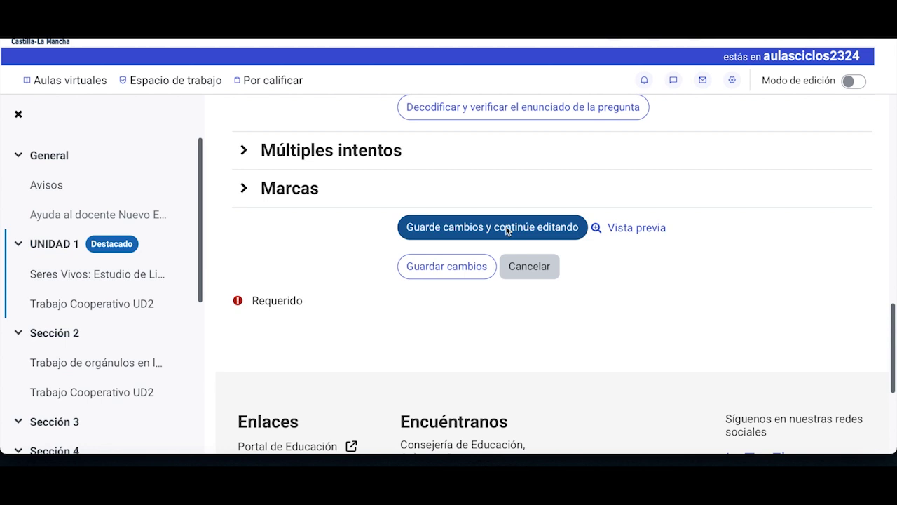
{"action": "left_click", "coordinate": [506, 226]}
Open the preview of the saved Cloze question and move its window to the middle of the screen.
{"action": "scroll", "coordinate": [506, 230], "scroll_direction": "down", "scroll_amount": 10}
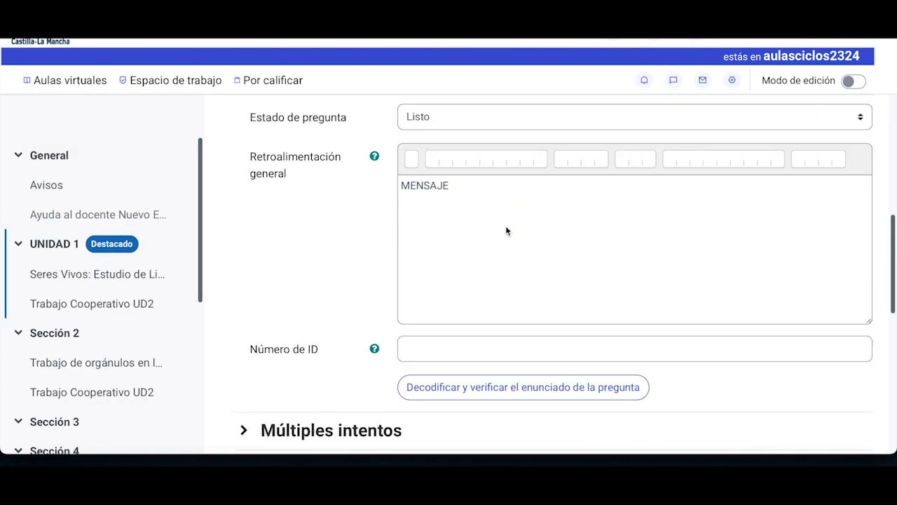
{"action": "scroll", "coordinate": [506, 230], "scroll_direction": "down", "scroll_amount": 8}
{"action": "scroll", "coordinate": [506, 229], "scroll_direction": "up", "scroll_amount": 3}
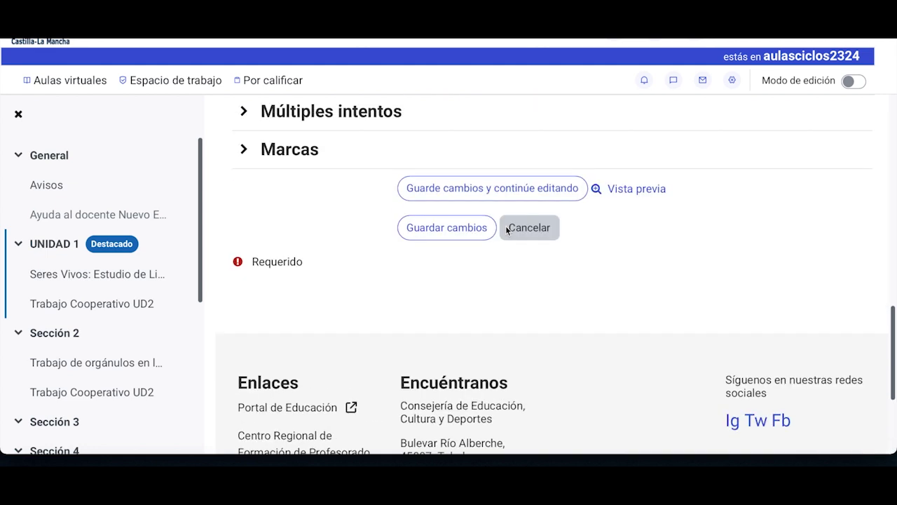
{"action": "scroll", "coordinate": [506, 229], "scroll_direction": "up", "scroll_amount": 1}
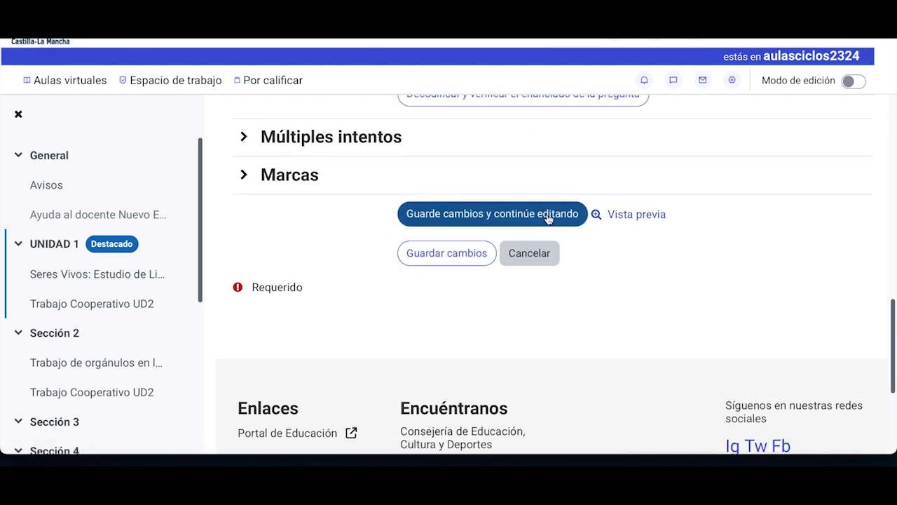
{"action": "left_click", "coordinate": [635, 215]}
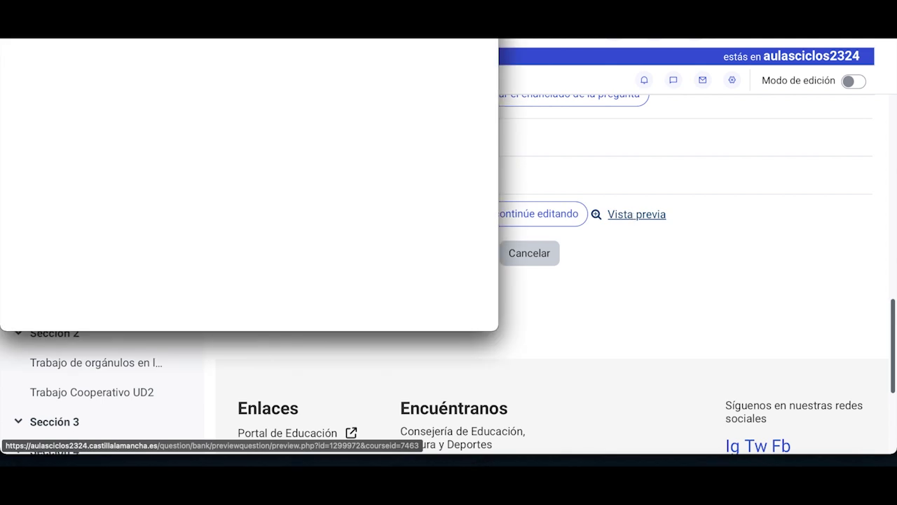
{"action": "left_click_drag", "start_coordinate": [374, 0], "coordinate": [615, 91]}
{"action": "scroll", "coordinate": [513, 201], "scroll_direction": "down", "scroll_amount": 1}
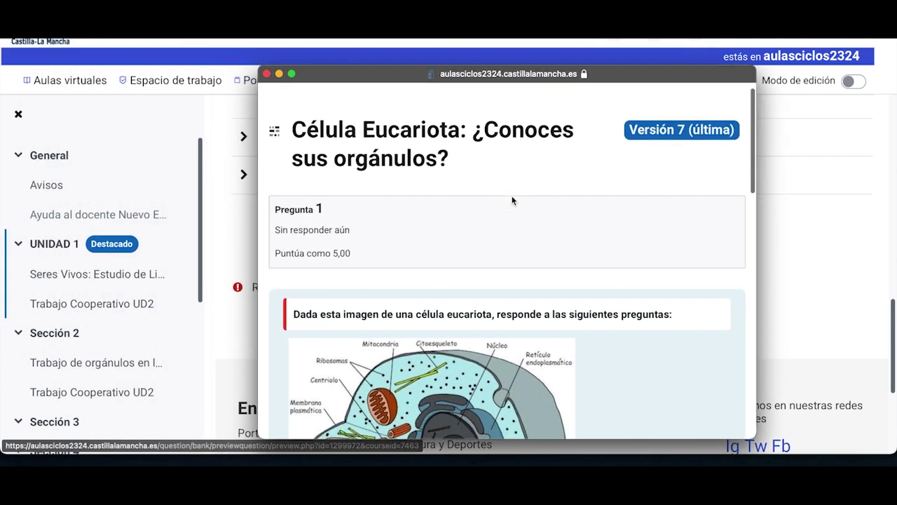
Examine the cell image and the answer options of items 1 and 2 in the preview.
{"action": "scroll", "coordinate": [483, 188], "scroll_direction": "down", "scroll_amount": 4}
{"action": "scroll", "coordinate": [483, 188], "scroll_direction": "up", "scroll_amount": 1}
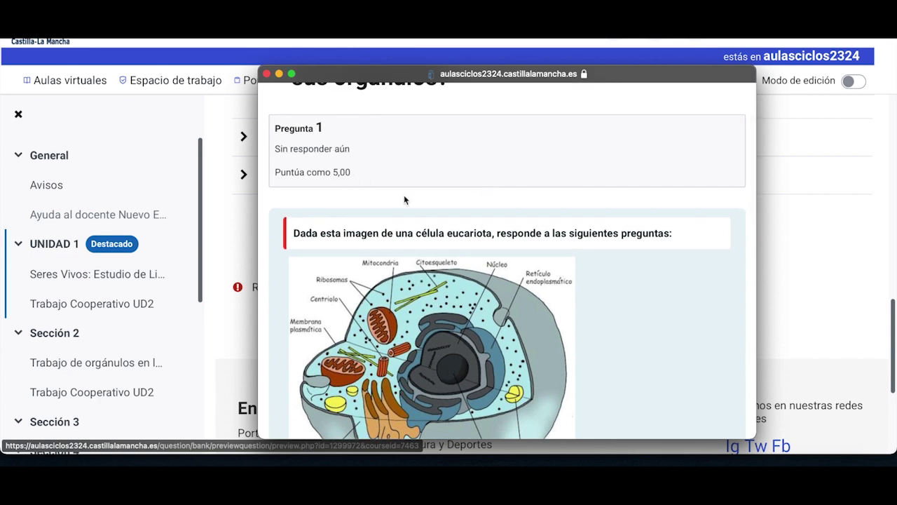
{"action": "scroll", "coordinate": [404, 200], "scroll_direction": "down", "scroll_amount": 3}
{"action": "scroll", "coordinate": [404, 200], "scroll_direction": "up", "scroll_amount": 3}
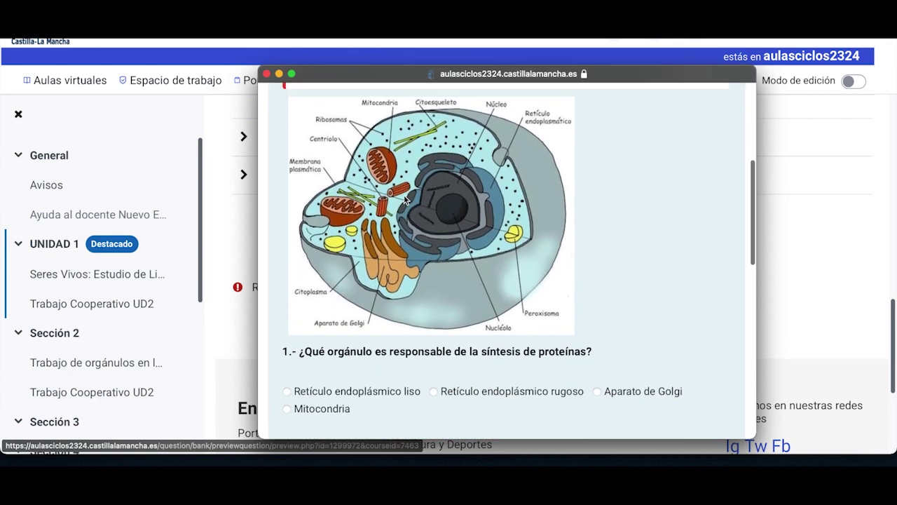
{"action": "scroll", "coordinate": [464, 213], "scroll_direction": "down", "scroll_amount": 8}
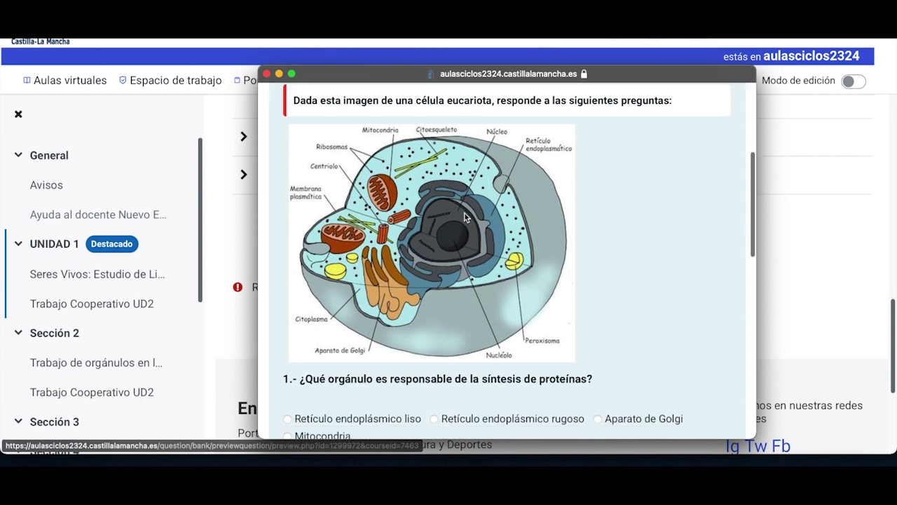
{"action": "scroll", "coordinate": [464, 212], "scroll_direction": "down", "scroll_amount": 4}
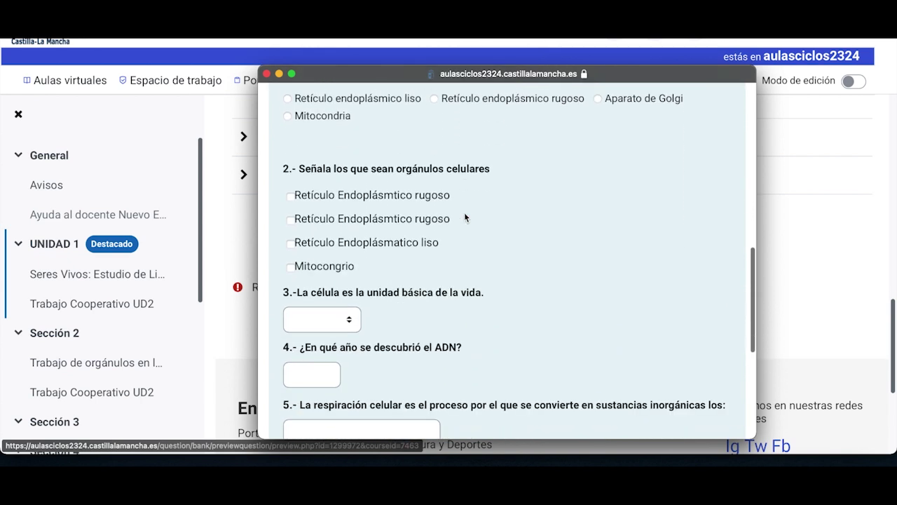
Inspect the answer list of item 3 and the empty answer fields of items 4 and 5 without answering.
{"action": "left_click", "coordinate": [361, 241]}
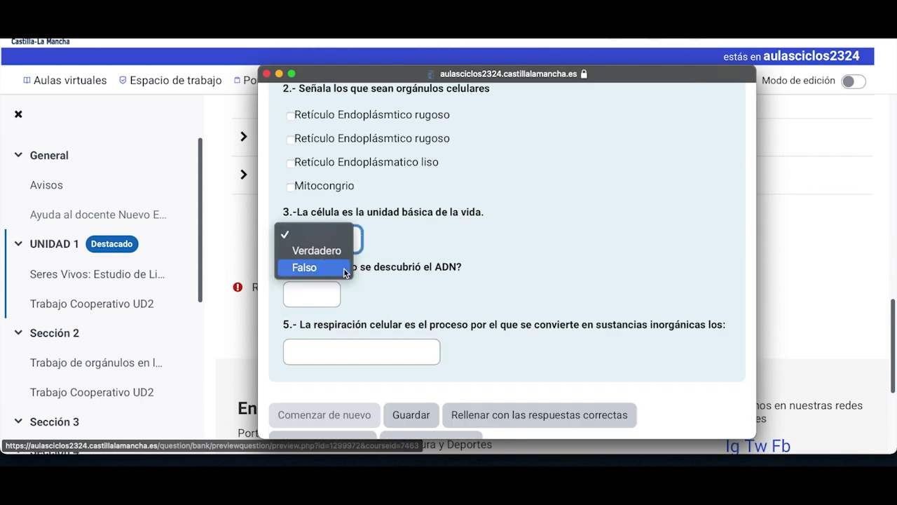
{"action": "key", "text": "Escape"}
{"action": "scroll", "coordinate": [318, 235], "scroll_direction": "down", "scroll_amount": 2}
{"action": "left_click", "coordinate": [318, 236]}
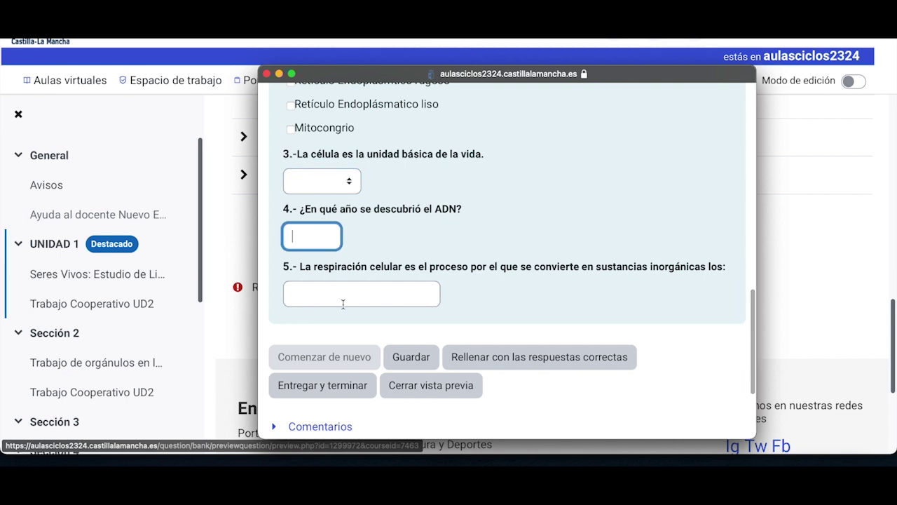
{"action": "left_click", "coordinate": [343, 299]}
{"action": "scroll", "coordinate": [454, 294], "scroll_direction": "down", "scroll_amount": 2}
{"action": "scroll", "coordinate": [454, 294], "scroll_direction": "up", "scroll_amount": 12}
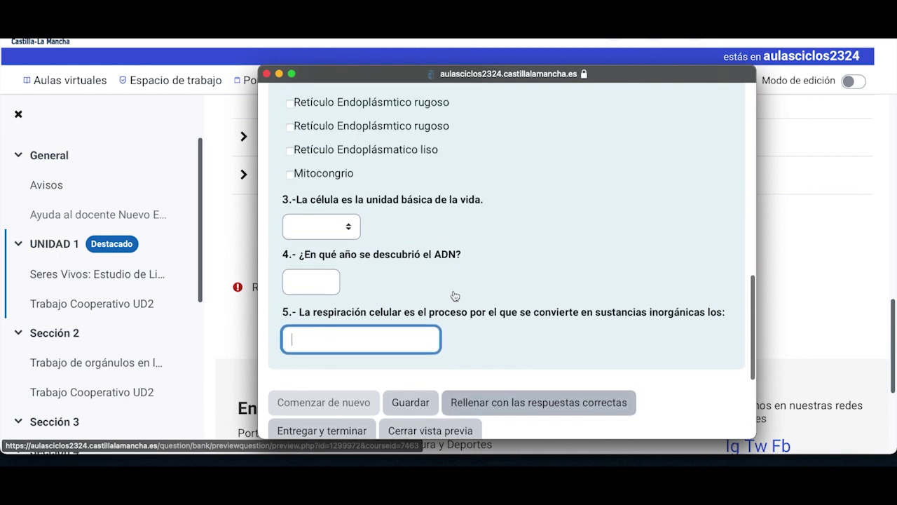
Review the complete previewed question once more up to its title, and close the preview window.
{"action": "scroll", "coordinate": [454, 294], "scroll_direction": "up", "scroll_amount": 4}
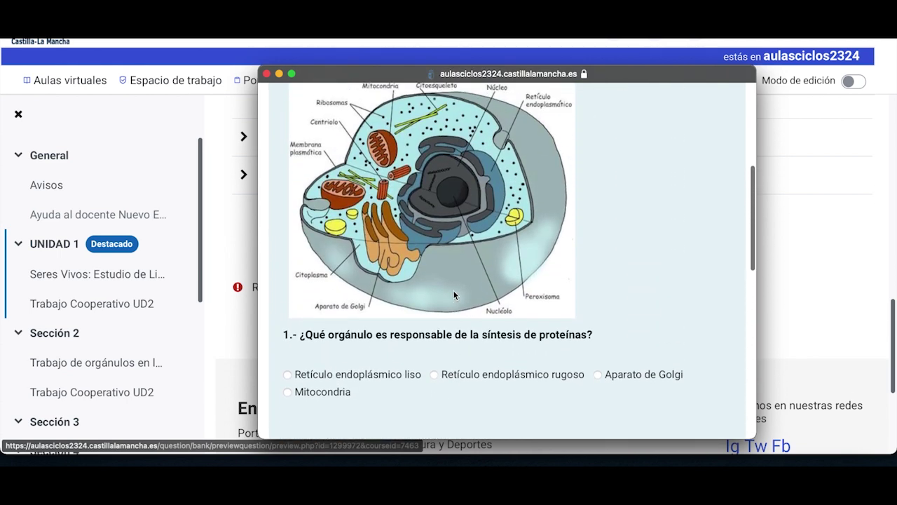
{"action": "scroll", "coordinate": [398, 214], "scroll_direction": "down", "scroll_amount": 14}
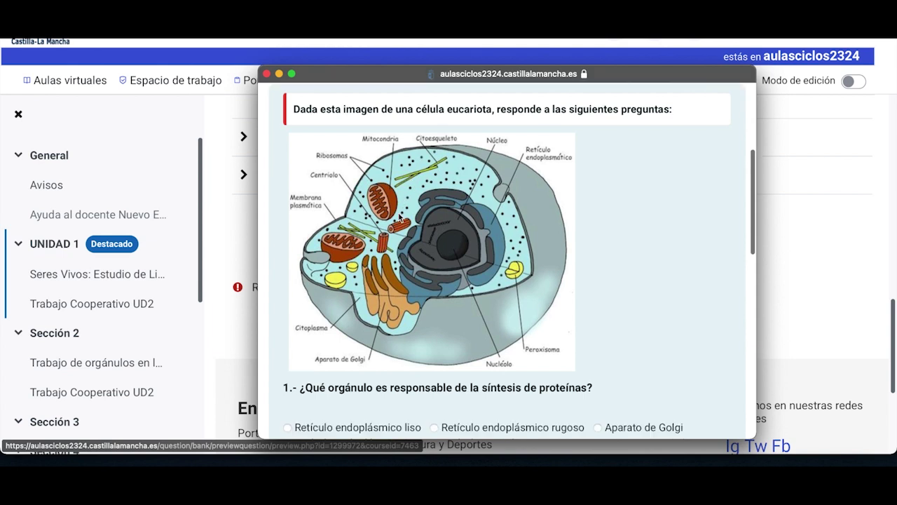
{"action": "scroll", "coordinate": [398, 212], "scroll_direction": "up", "scroll_amount": 11}
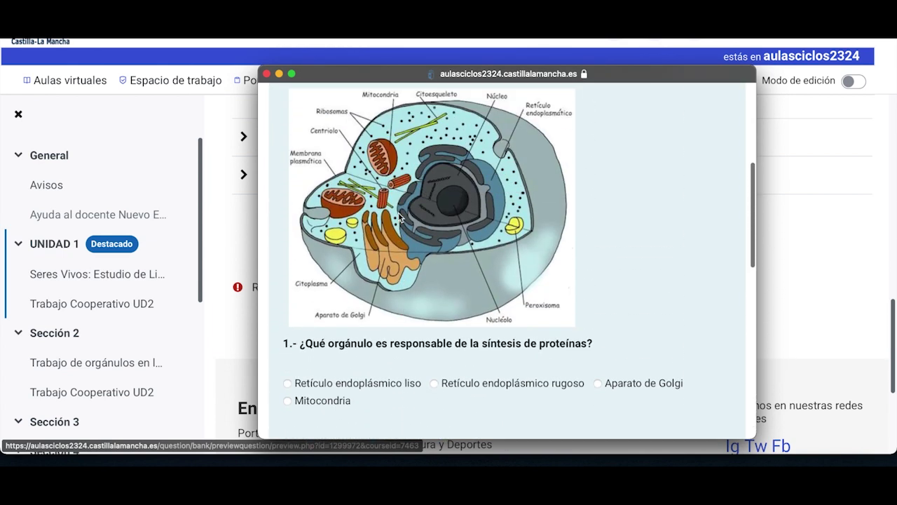
{"action": "scroll", "coordinate": [400, 218], "scroll_direction": "up", "scroll_amount": 3}
{"action": "scroll", "coordinate": [400, 217], "scroll_direction": "up", "scroll_amount": 3}
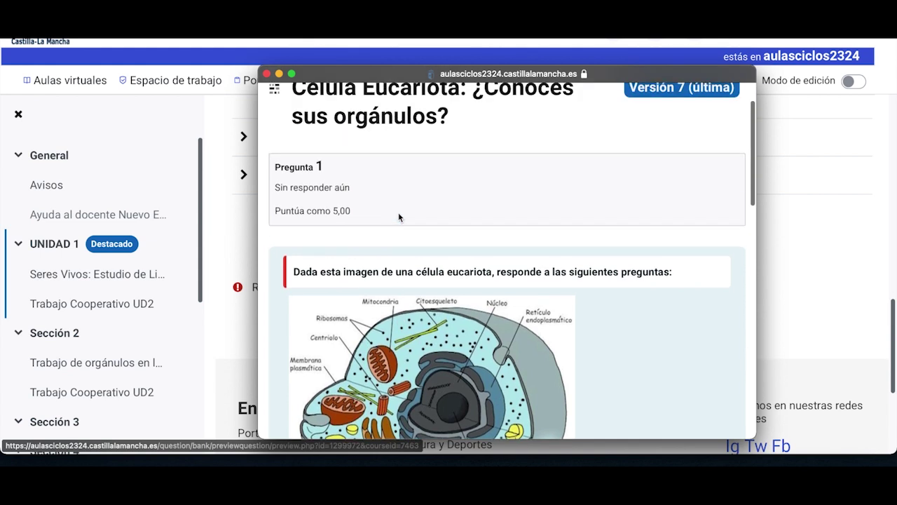
{"action": "scroll", "coordinate": [398, 212], "scroll_direction": "up", "scroll_amount": 1}
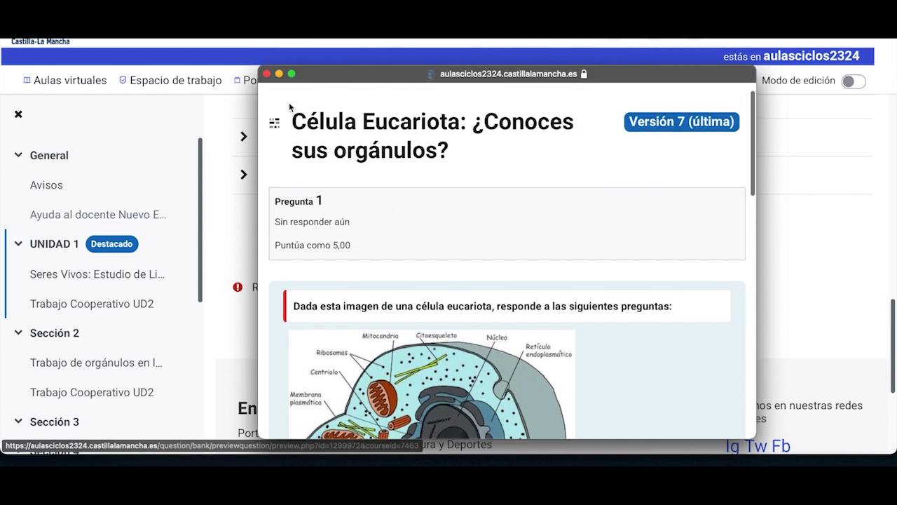
{"action": "left_click", "coordinate": [266, 74]}
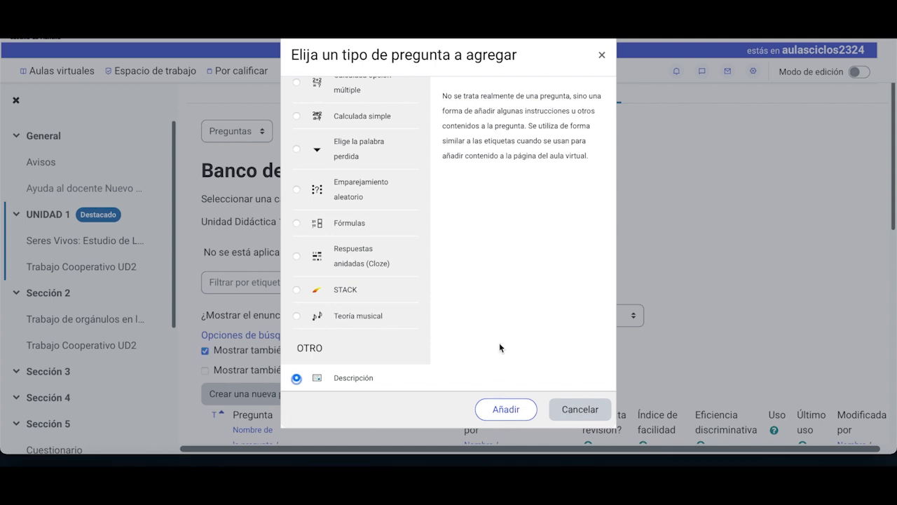
Add a Descripción question in category UD1 and name it "Consejo: Lee bien las preguntas antes de responder".
{"action": "left_click", "coordinate": [499, 407]}
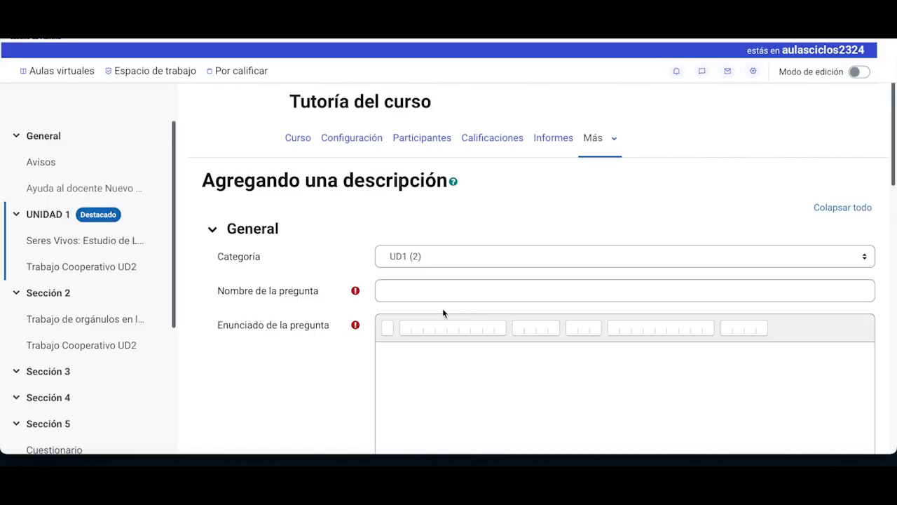
{"action": "left_click", "coordinate": [439, 295]}
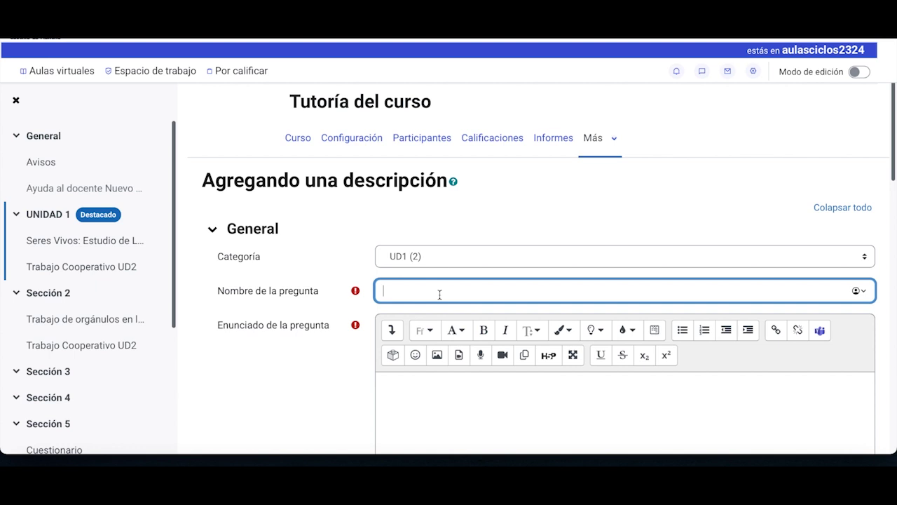
{"action": "type", "text": "Consejo: Lee bien la pregunta antes de responder"}
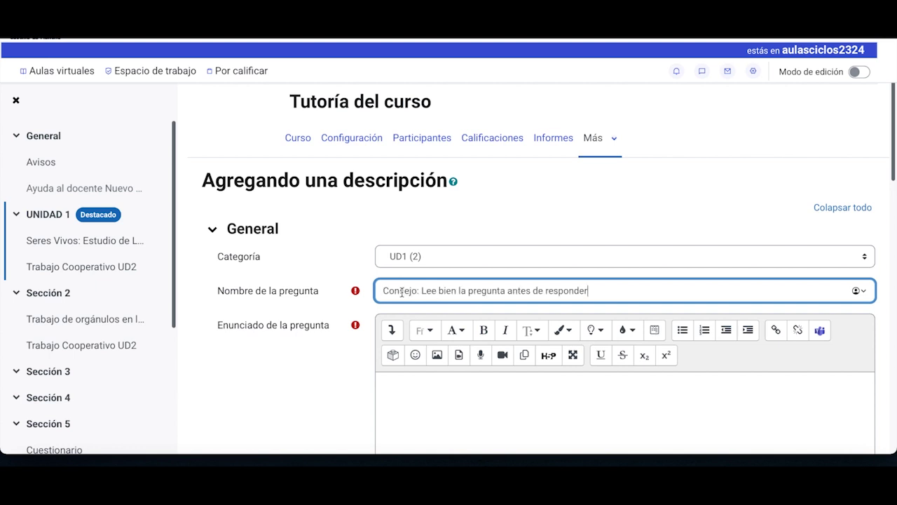
{"action": "left_click", "coordinate": [469, 292]}
{"action": "type", "text": "s"}
{"action": "left_click", "coordinate": [510, 291]}
{"action": "type", "text": "s"}
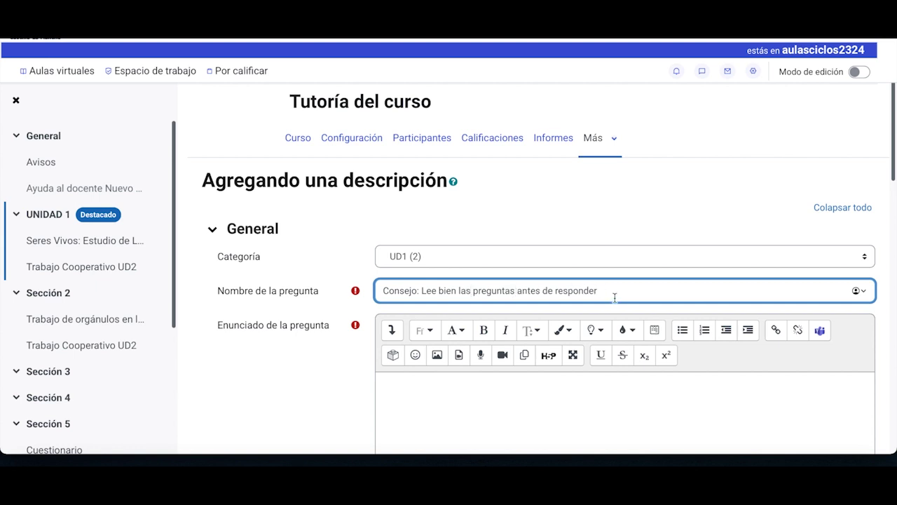
Copy the question name "Consejo: Lee bien las preguntas antes de responder" into the Enunciado de la pregunta.
{"action": "left_click_drag", "start_coordinate": [615, 294], "coordinate": [299, 252]}
{"action": "key", "text": "ctrl+c"}
{"action": "left_click", "coordinate": [433, 398]}
{"action": "key", "text": "ctrl+v"}
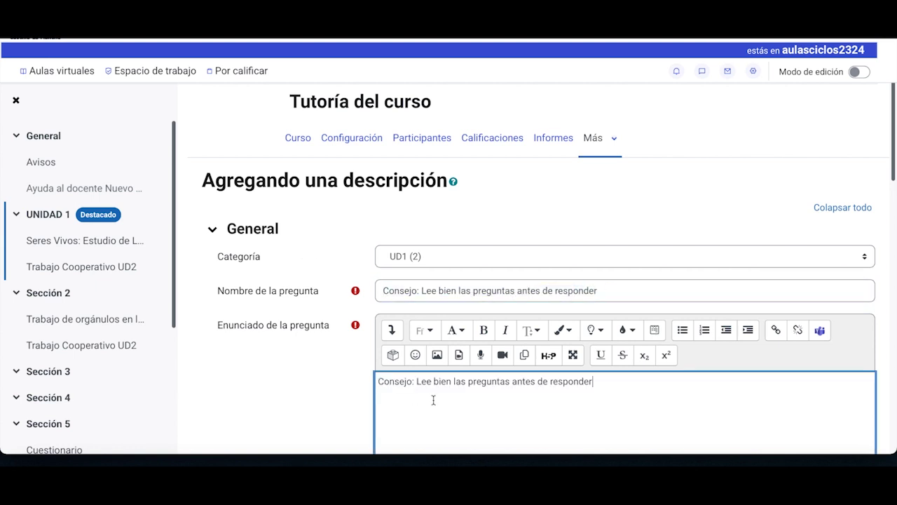
Save the description while keeping it open for editing, and open its preview, placing the preview window over the form's centre.
{"action": "scroll", "coordinate": [433, 400], "scroll_direction": "down", "scroll_amount": 1}
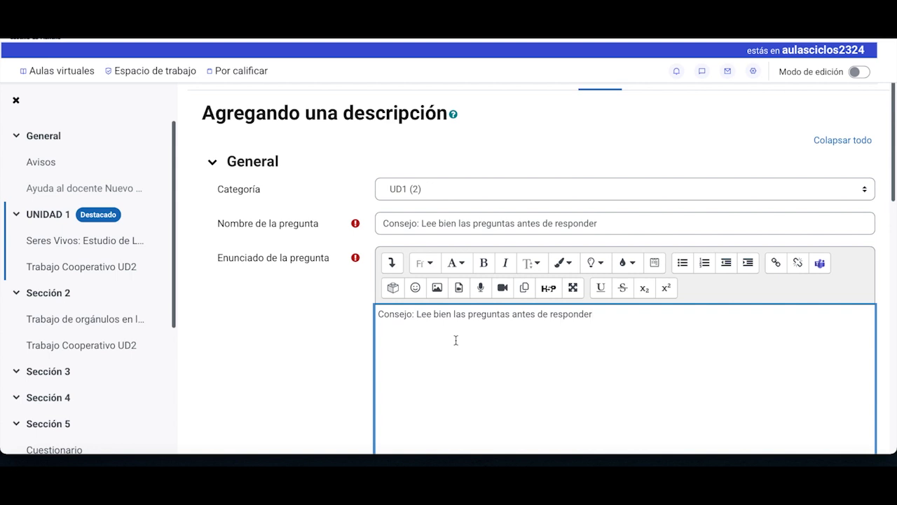
{"action": "scroll", "coordinate": [456, 340], "scroll_direction": "down", "scroll_amount": 7}
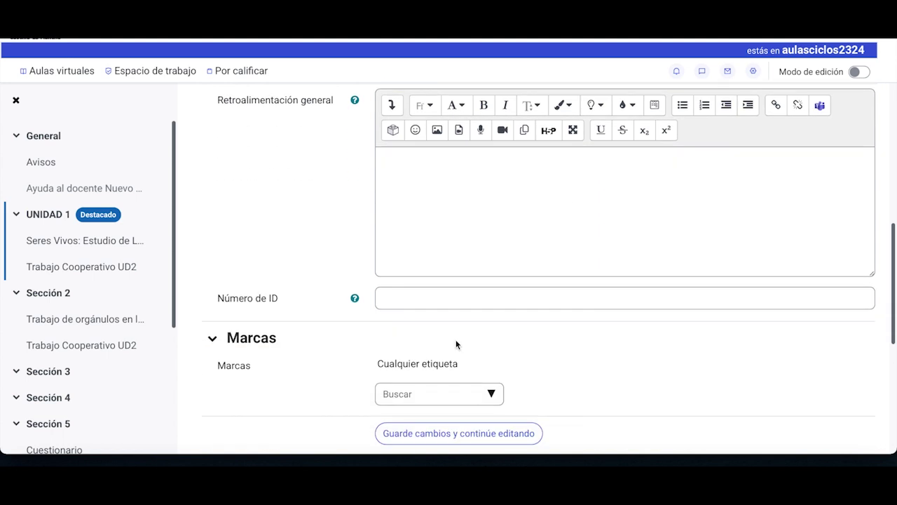
{"action": "scroll", "coordinate": [489, 239], "scroll_direction": "down", "scroll_amount": 3}
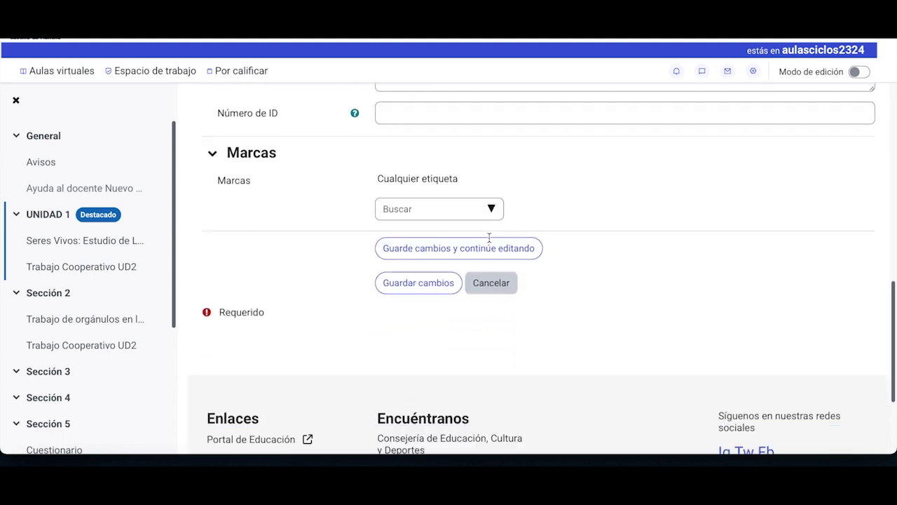
{"action": "scroll", "coordinate": [489, 238], "scroll_direction": "down", "scroll_amount": 1}
{"action": "left_click", "coordinate": [467, 213]}
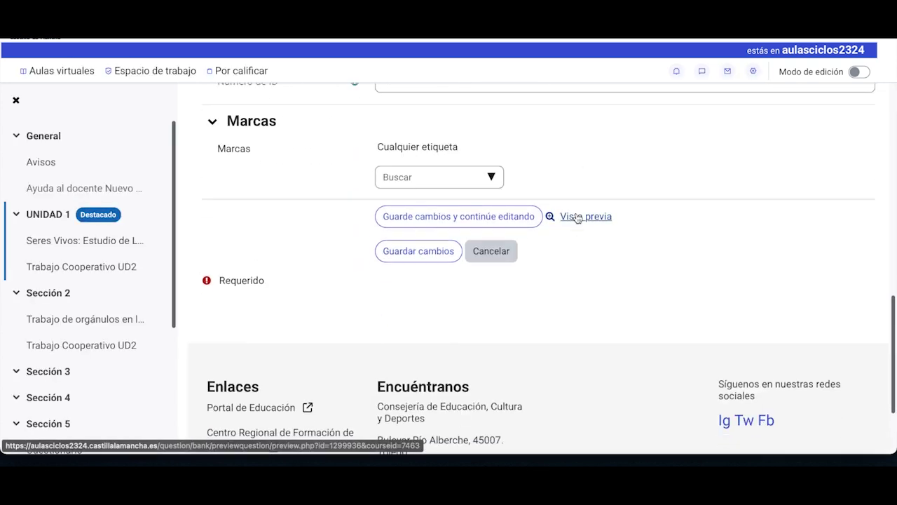
{"action": "left_click", "coordinate": [581, 218]}
{"action": "left_click_drag", "start_coordinate": [147, 40], "coordinate": [401, 79]}
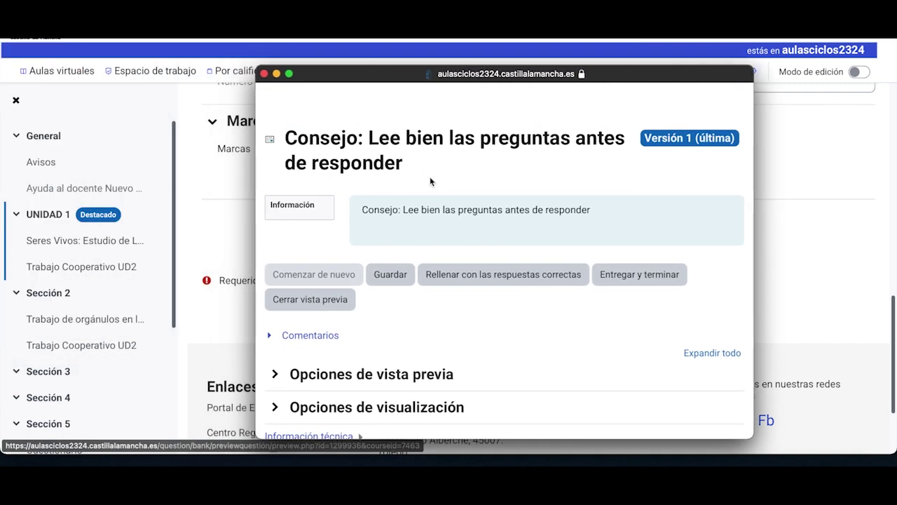